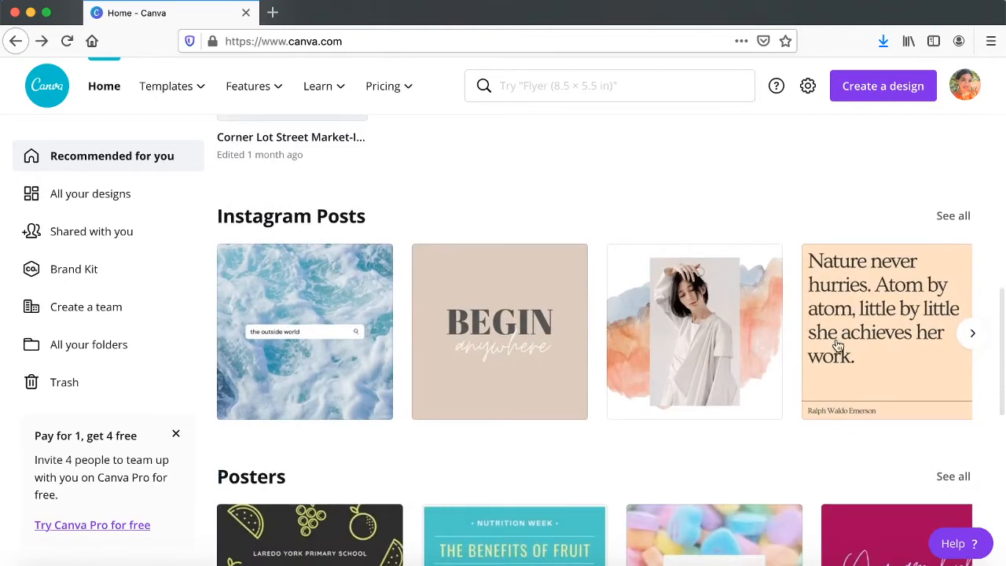
# - View the full collection of Instagram Posts templates and return to the home page
pyautogui.click(963, 217)
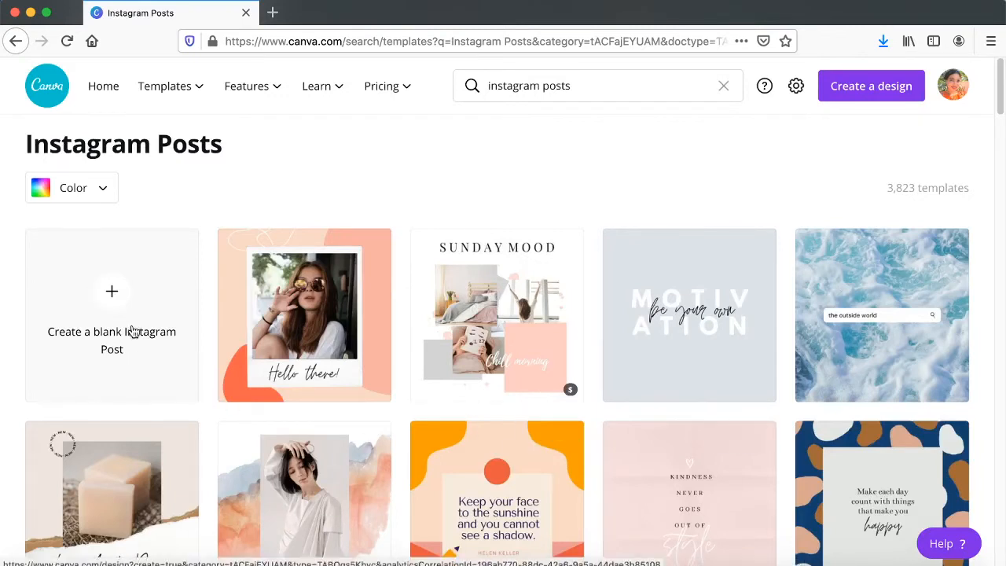
pyautogui.click(105, 92)
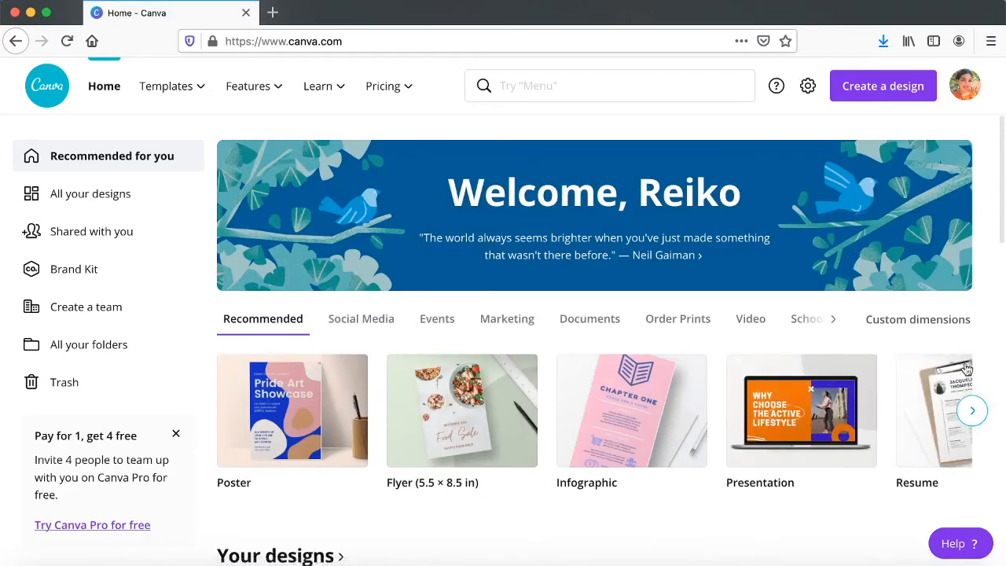
# - Examine the list of design types and the measurement units offered for custom dimensions, closing them without creating a design
pyautogui.click(878, 91)
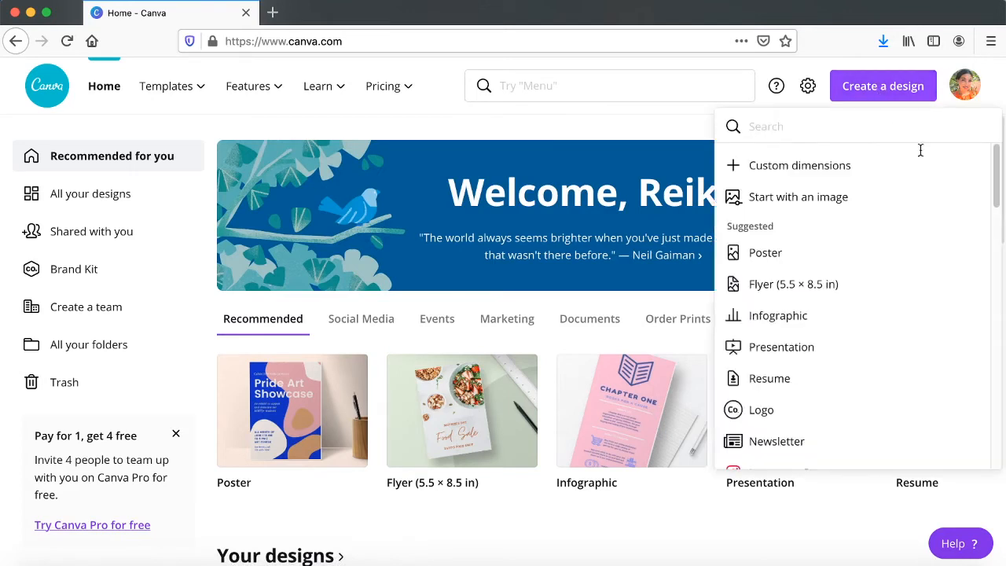
pyautogui.moveTo(996, 156); pyautogui.dragTo(997, 188)
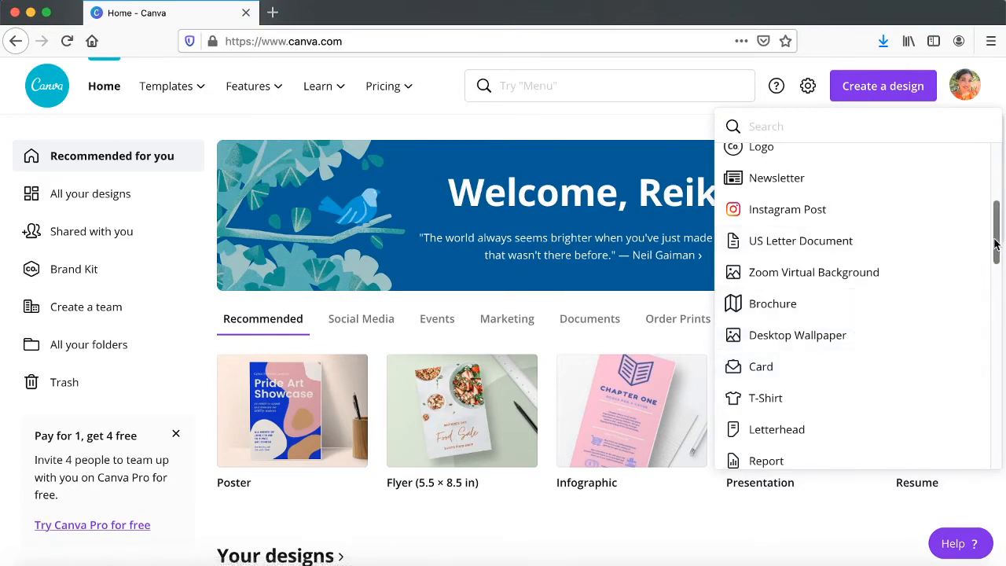
pyautogui.moveTo(996, 245); pyautogui.dragTo(997, 157)
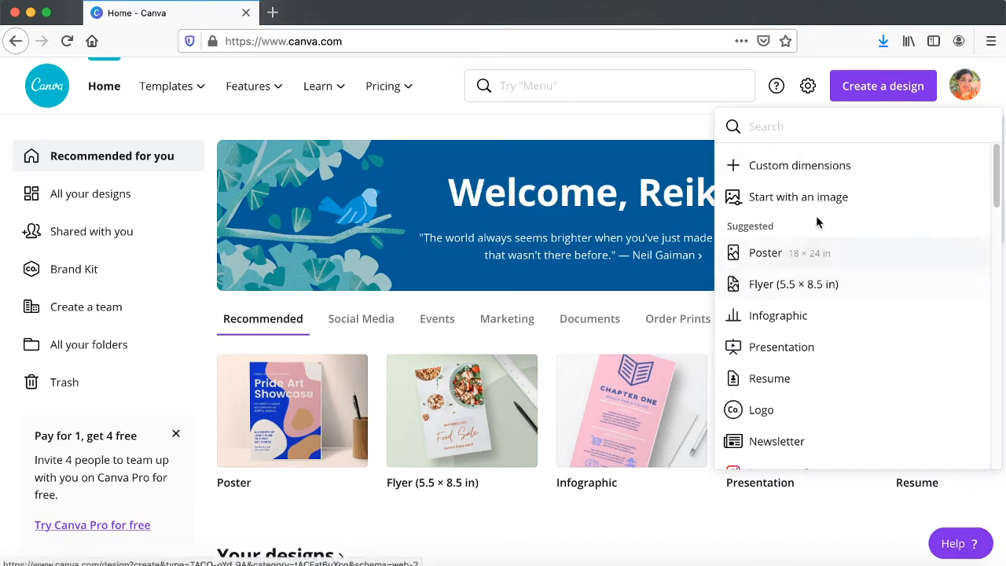
pyautogui.click(785, 172)
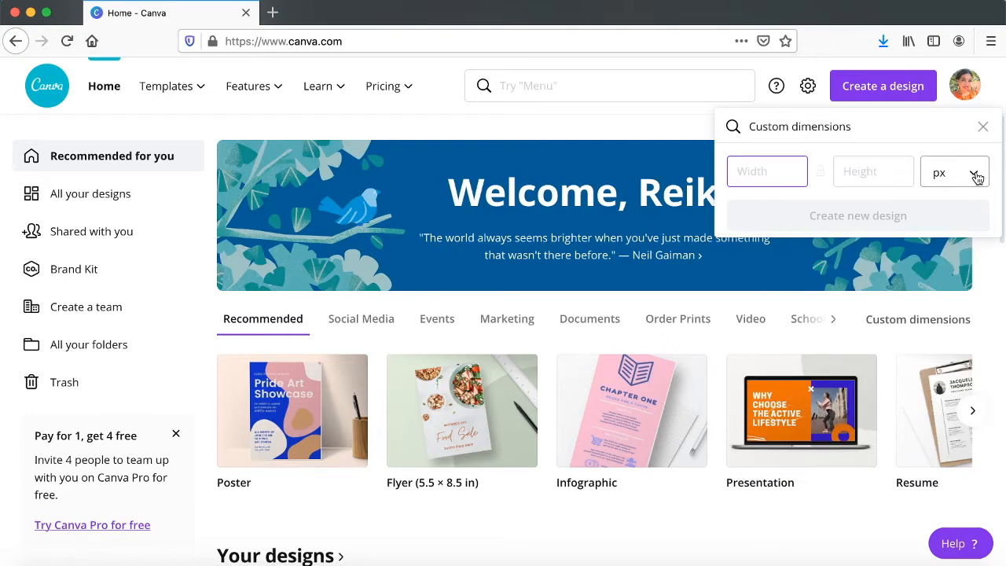
pyautogui.click(975, 174)
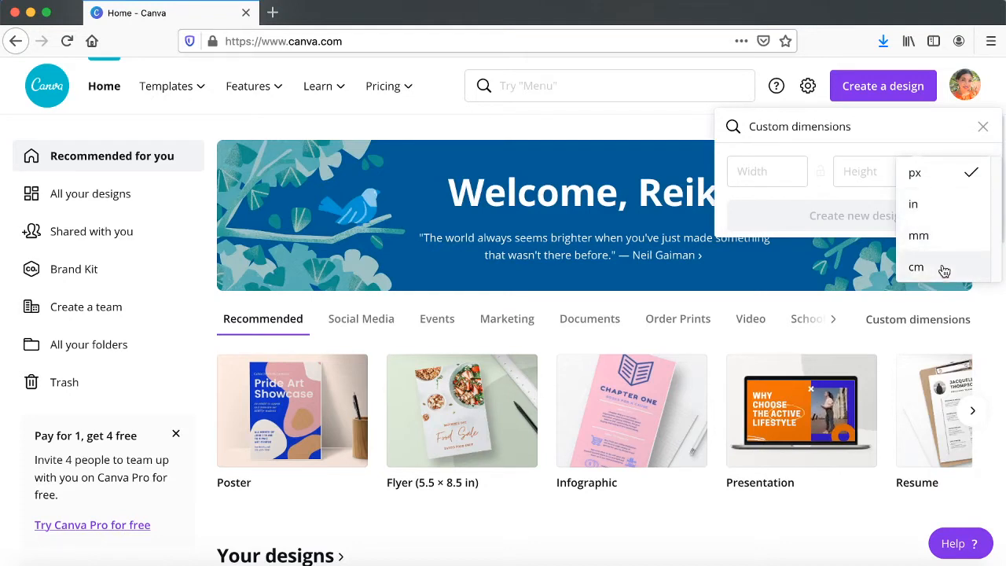
pyautogui.click(917, 132)
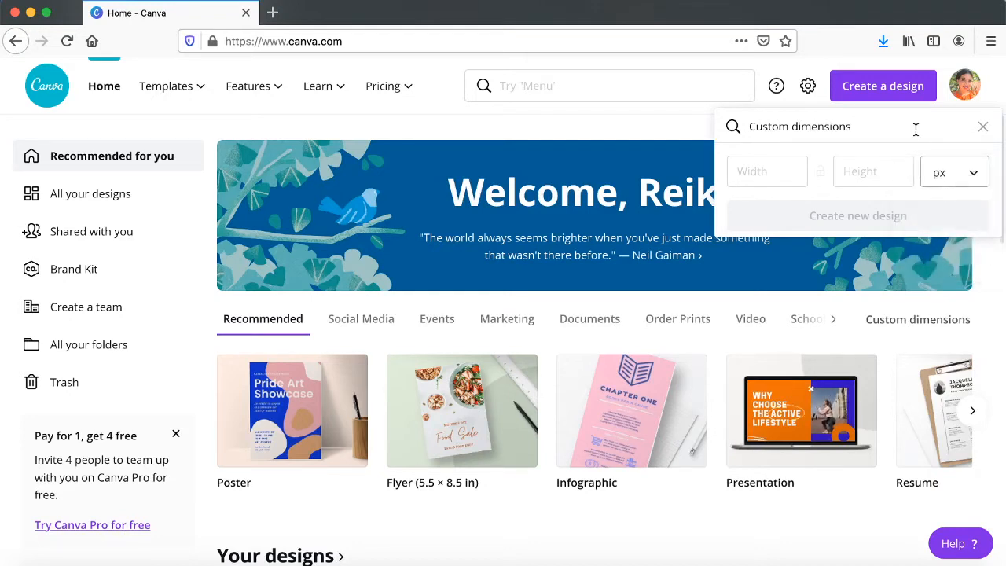
pyautogui.click(983, 129)
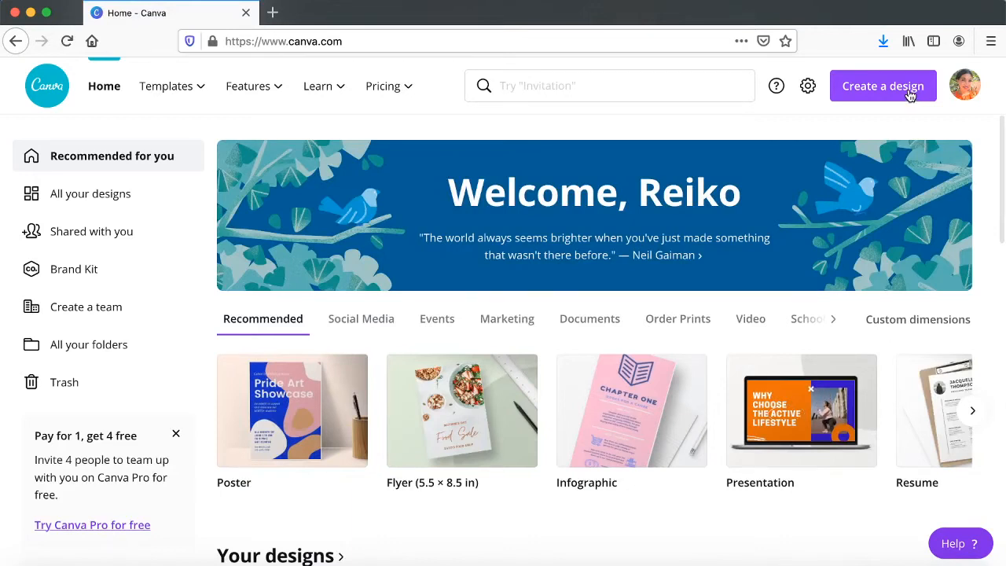
# - Create a new blank design of the Instagram Post type
pyautogui.click(910, 92)
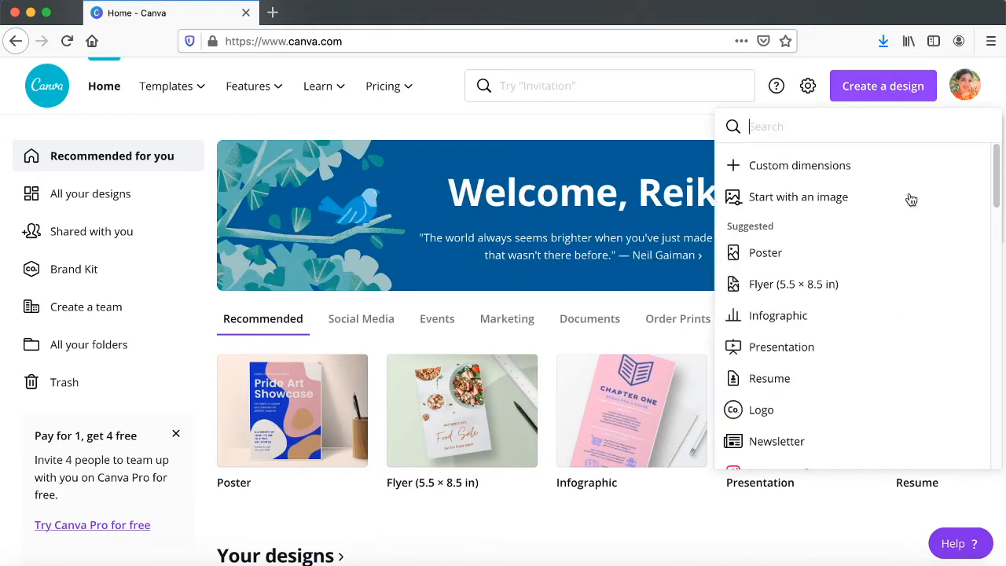
pyautogui.moveTo(996, 189); pyautogui.dragTo(996, 228)
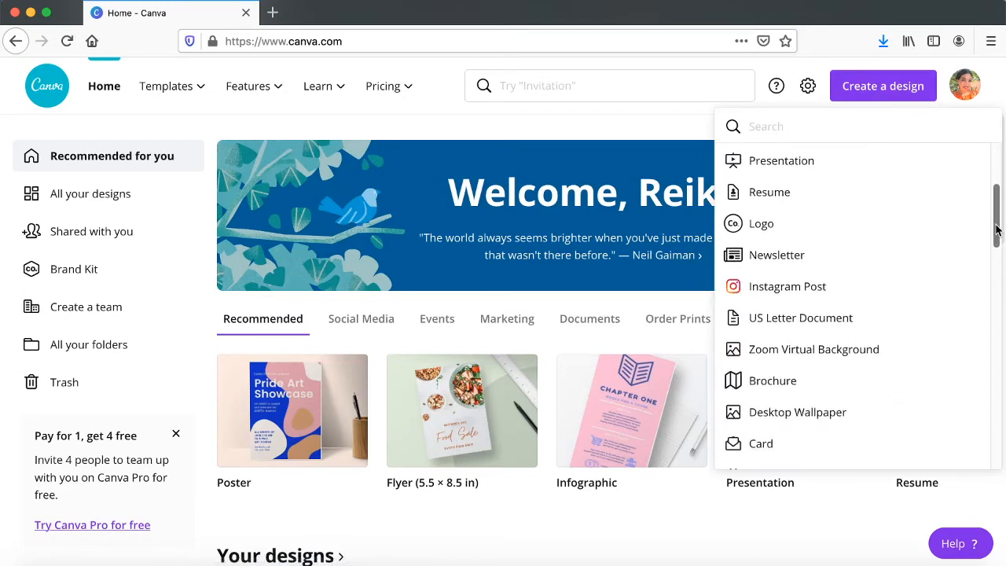
pyautogui.click(816, 288)
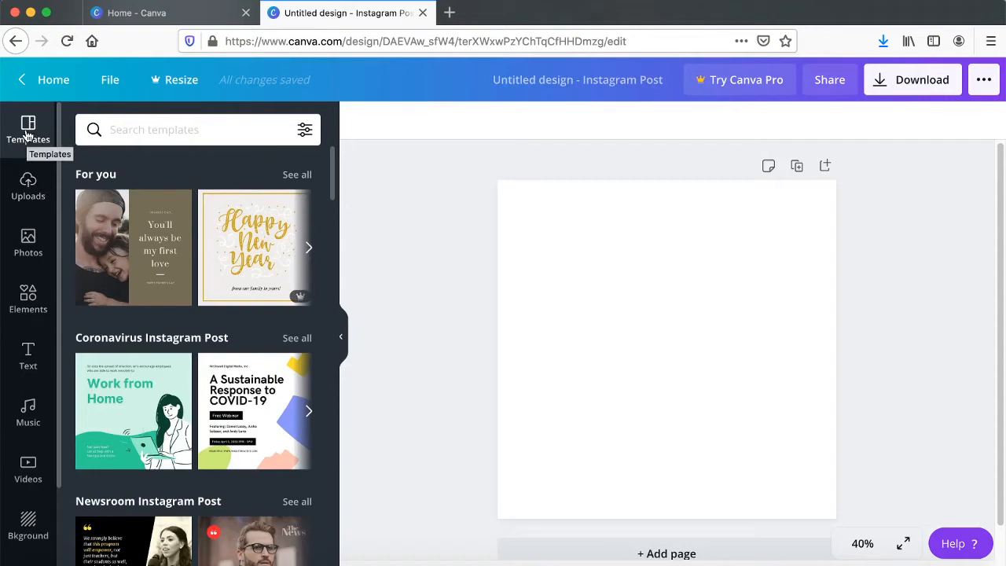
# - Review the uploads, photos, elements, text, music, videos, backgrounds, folders and additional apps available in the editor
pyautogui.click(30, 186)
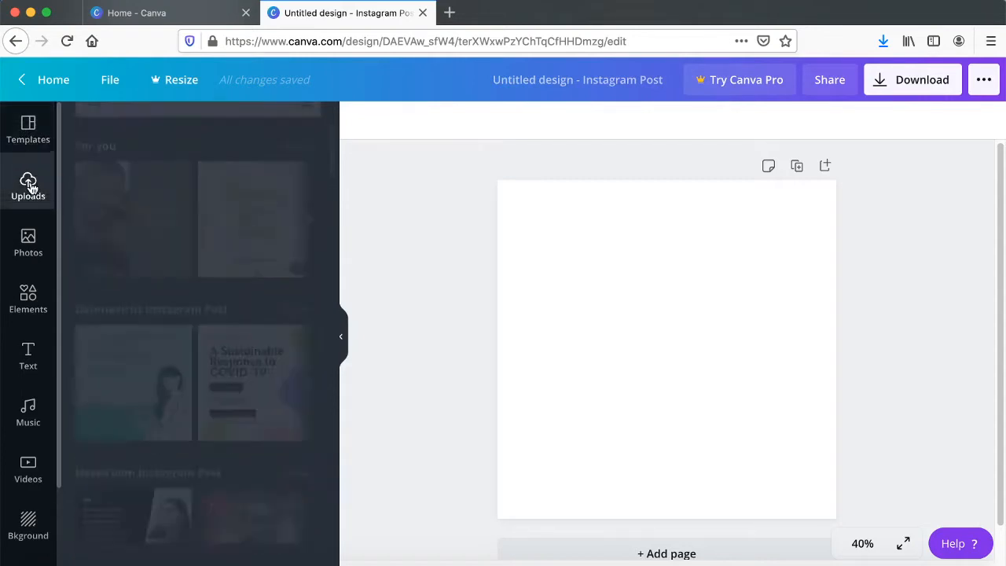
pyautogui.click(31, 253)
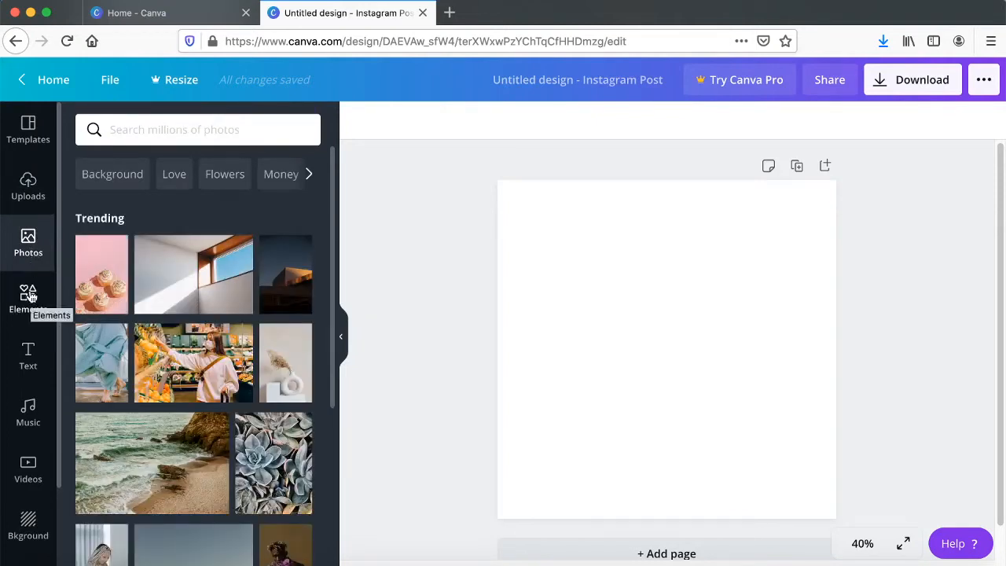
pyautogui.click(28, 297)
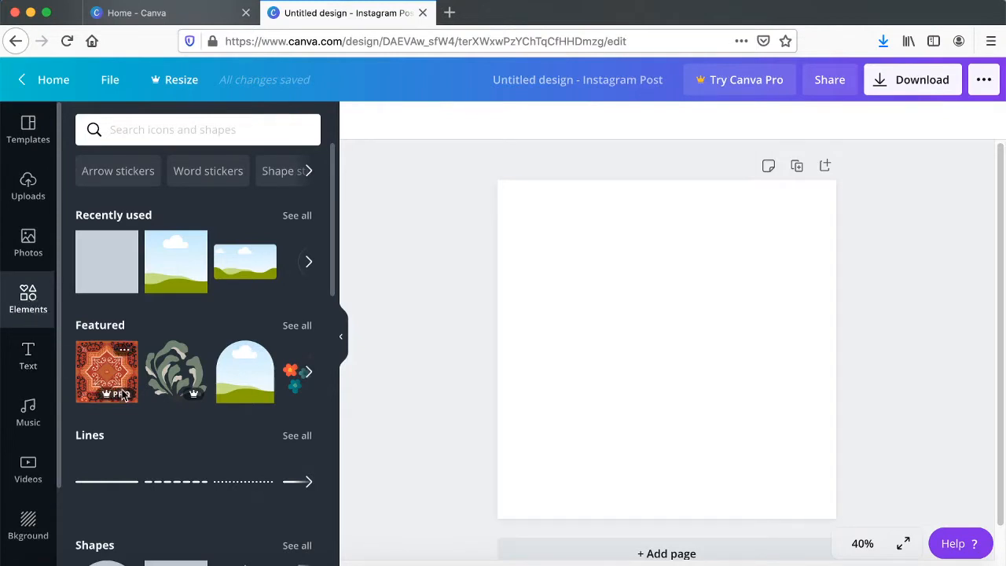
pyautogui.click(28, 364)
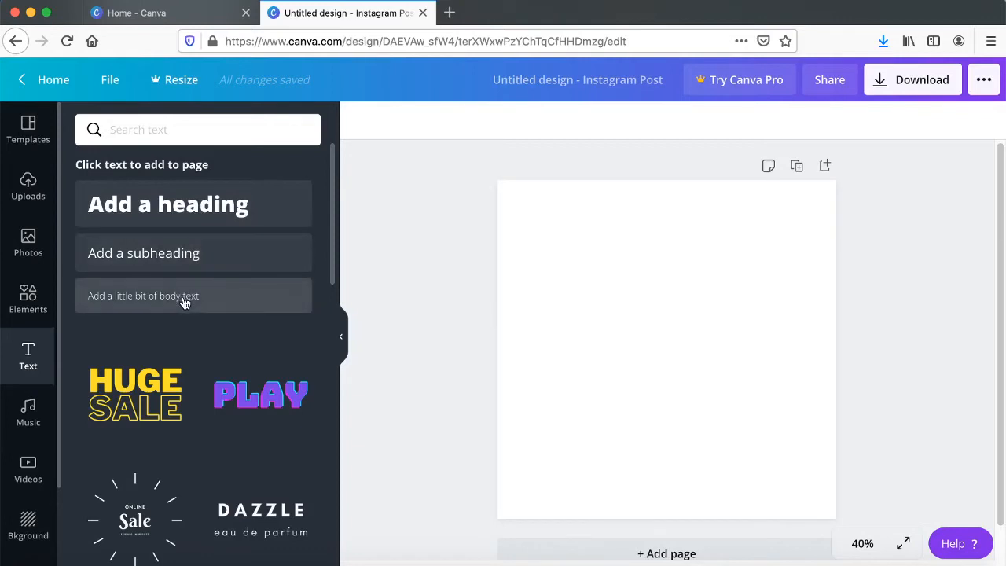
pyautogui.click(24, 426)
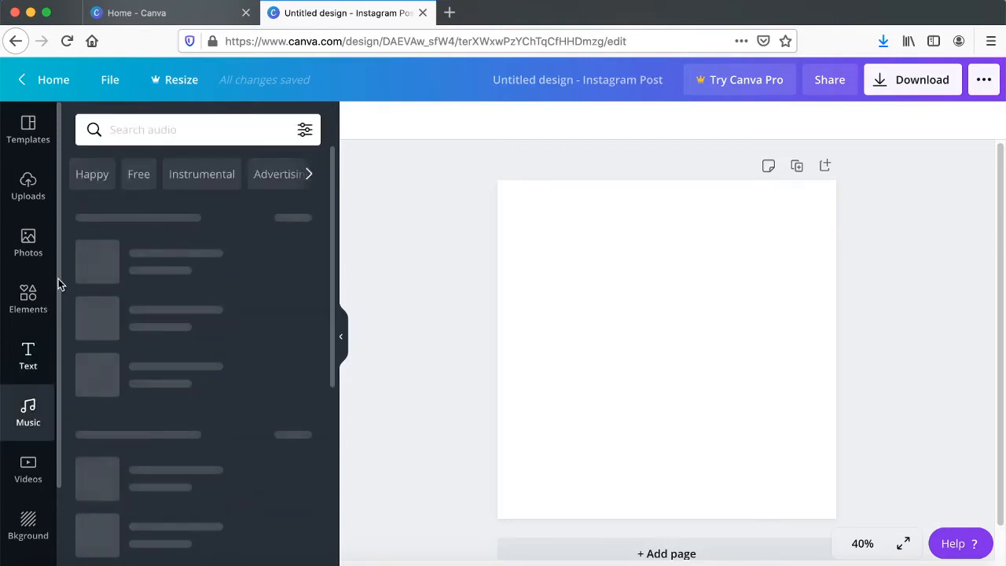
pyautogui.moveTo(58, 280); pyautogui.dragTo(60, 386)
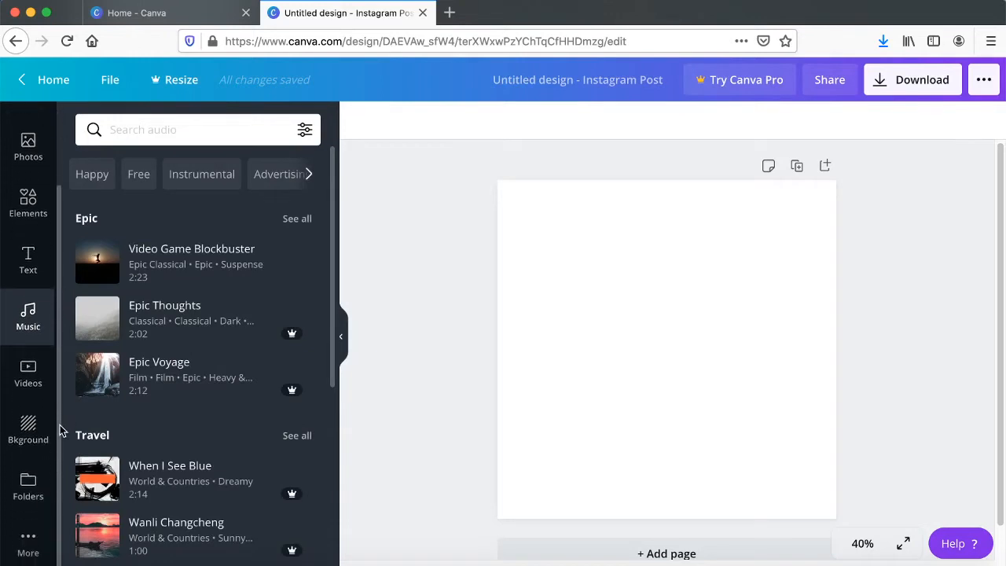
pyautogui.click(28, 377)
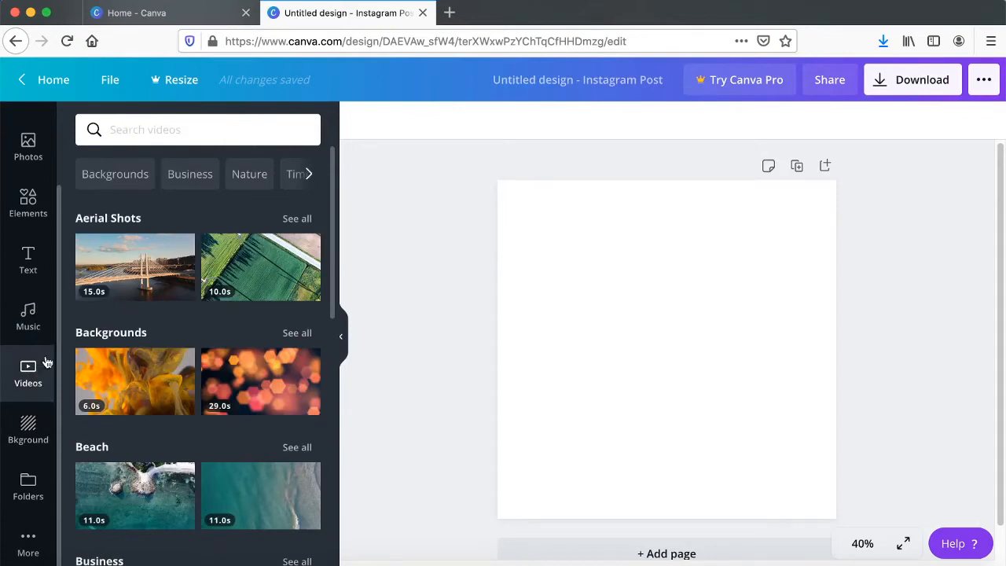
pyautogui.click(29, 424)
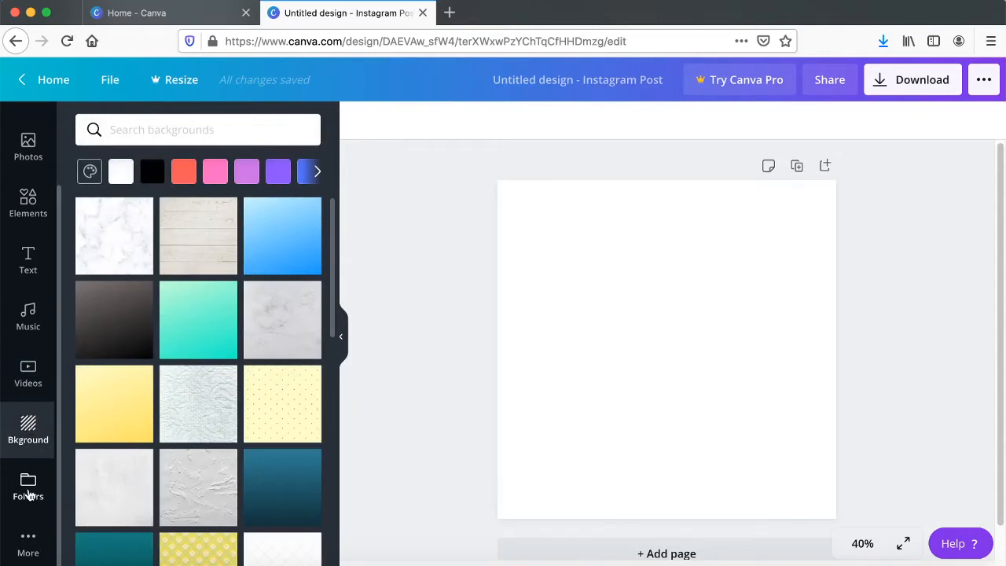
pyautogui.click(29, 494)
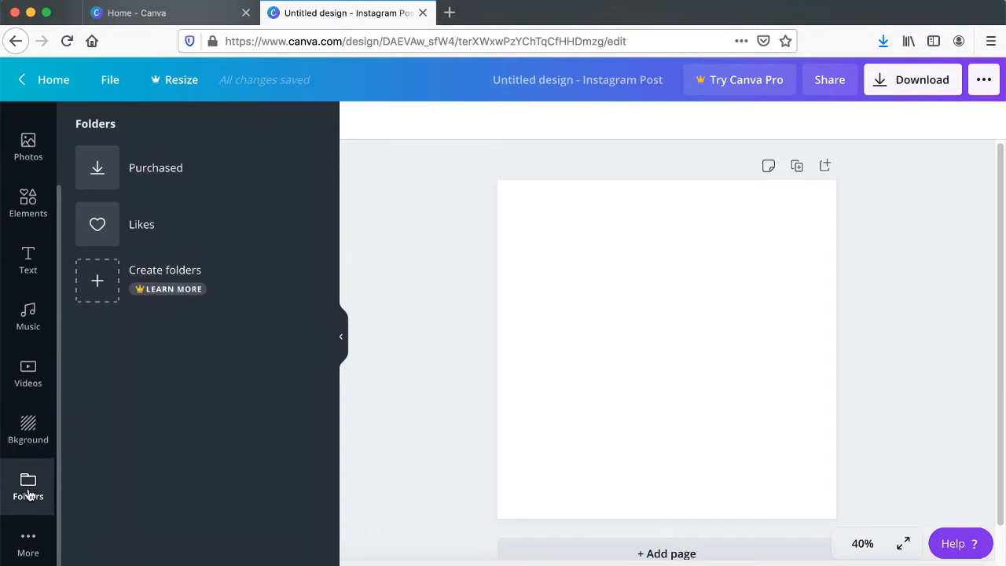
pyautogui.click(32, 541)
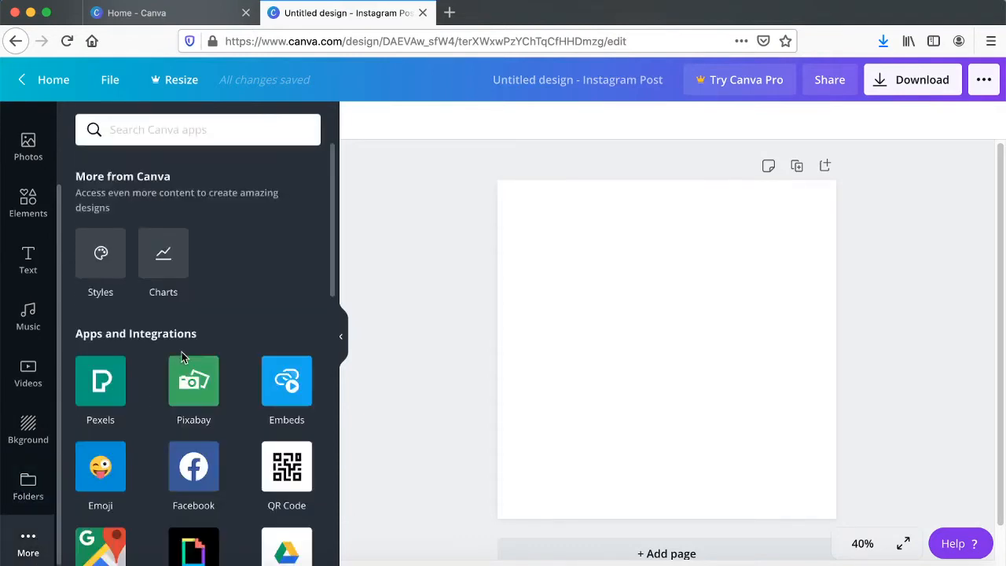
pyautogui.moveTo(333, 235)
pyautogui.mouseDown()
pyautogui.moveTo(339, 286)
pyautogui.moveTo(339, 225)
pyautogui.mouseUp()
# - Open the Styles collection from the additional apps and examine its color palettes and font combinations
pyautogui.click(100, 255)
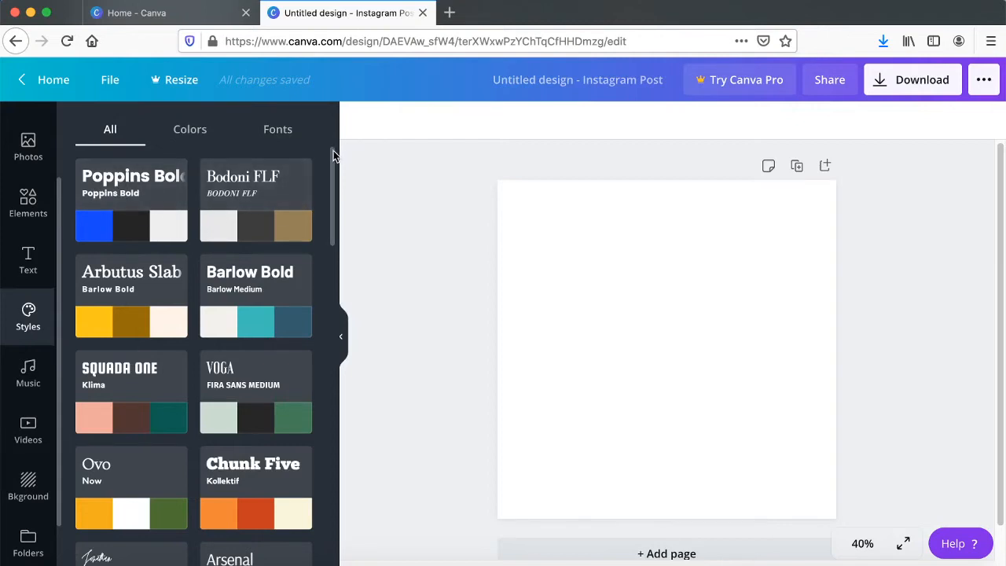
pyautogui.click(193, 132)
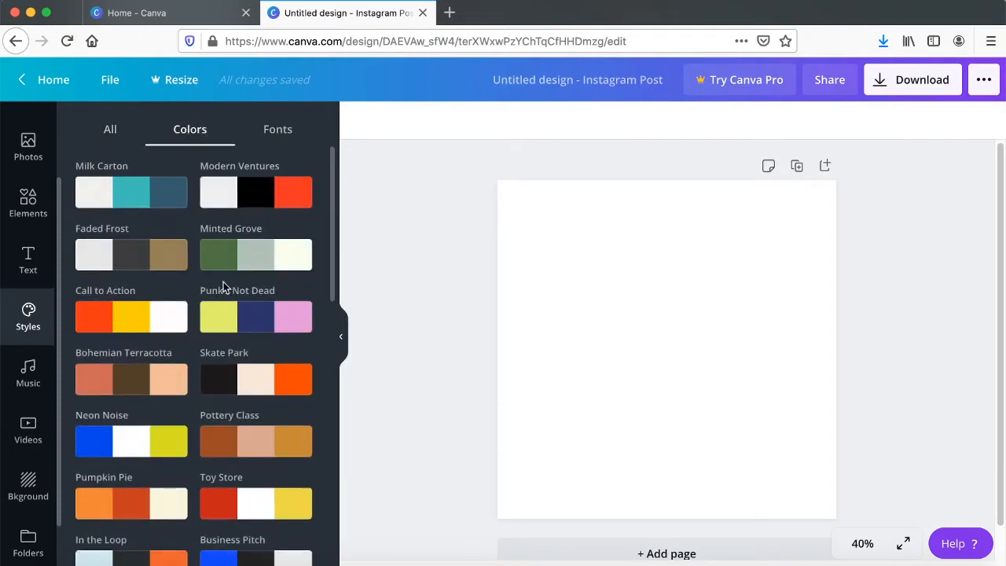
pyautogui.click(288, 131)
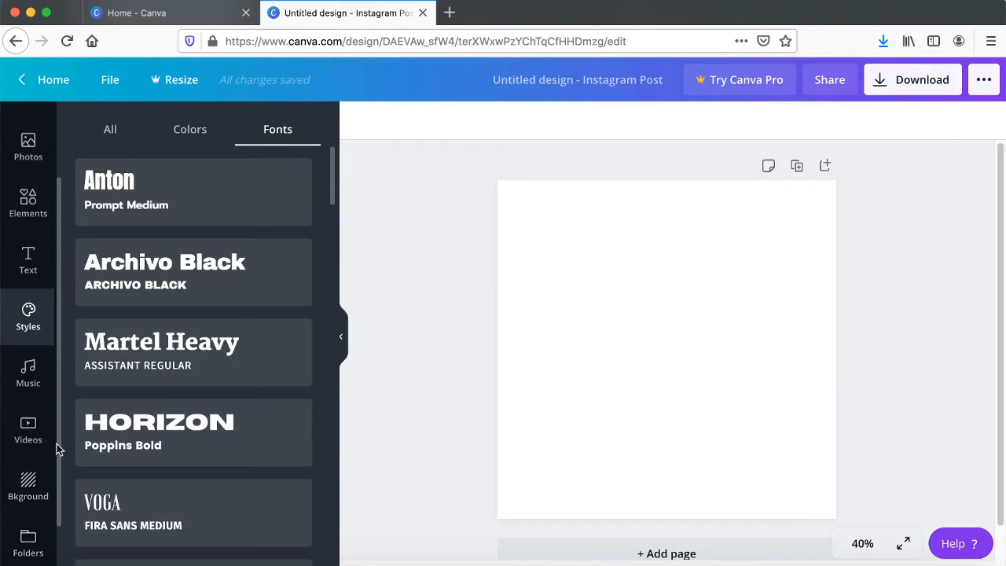
# - Open the Charts collection from the additional apps and look through its chart types
pyautogui.scroll(-1, 55, 468)
pyautogui.scroll(-2, 55, 468)
pyautogui.click(28, 545)
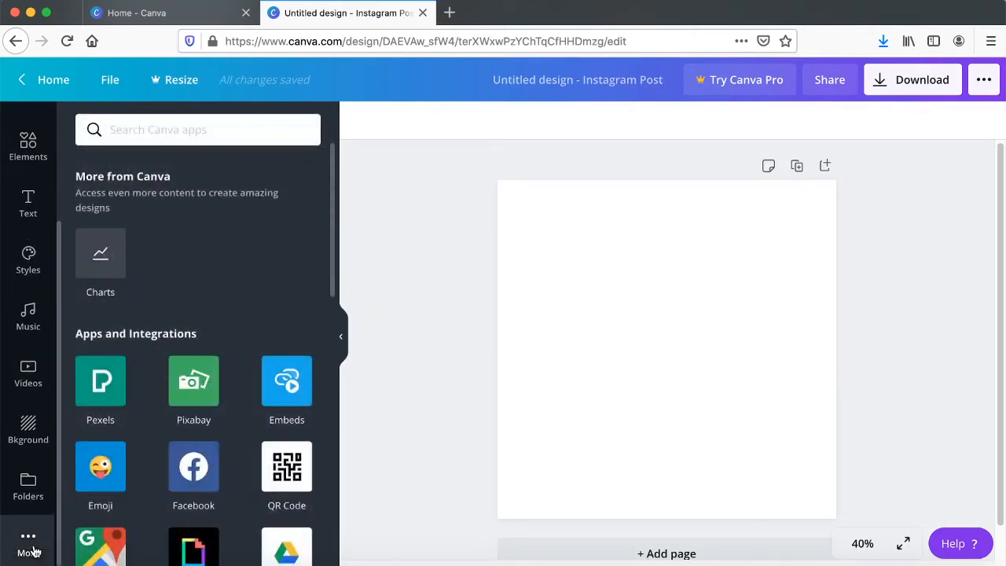
pyautogui.click(104, 257)
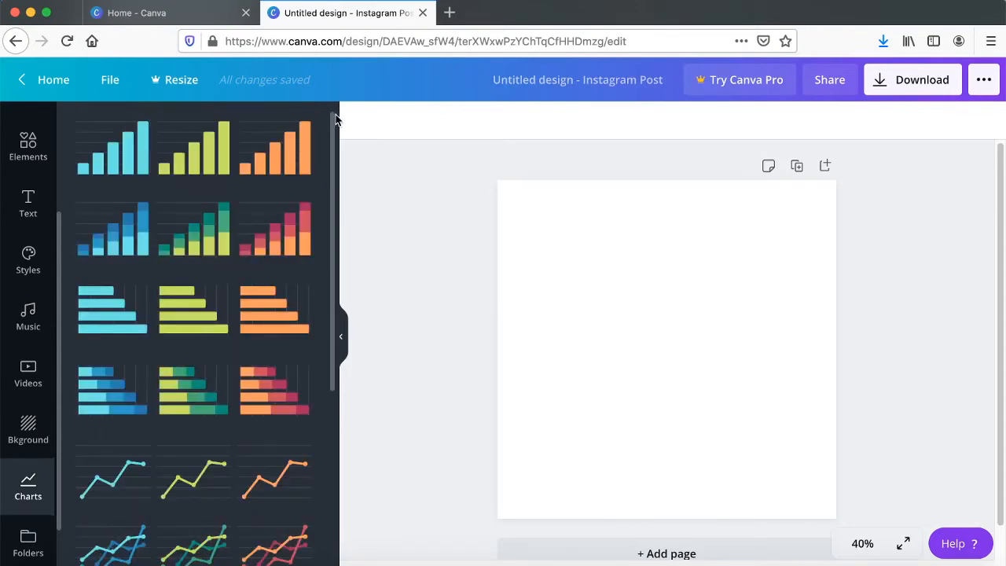
pyautogui.moveTo(333, 117); pyautogui.dragTo(337, 69)
pyautogui.scroll(-2, 32, 487)
# - Look through the apps and integrations offered for the design, such as Pexels, Pixabay and Google Drive
pyautogui.click(29, 539)
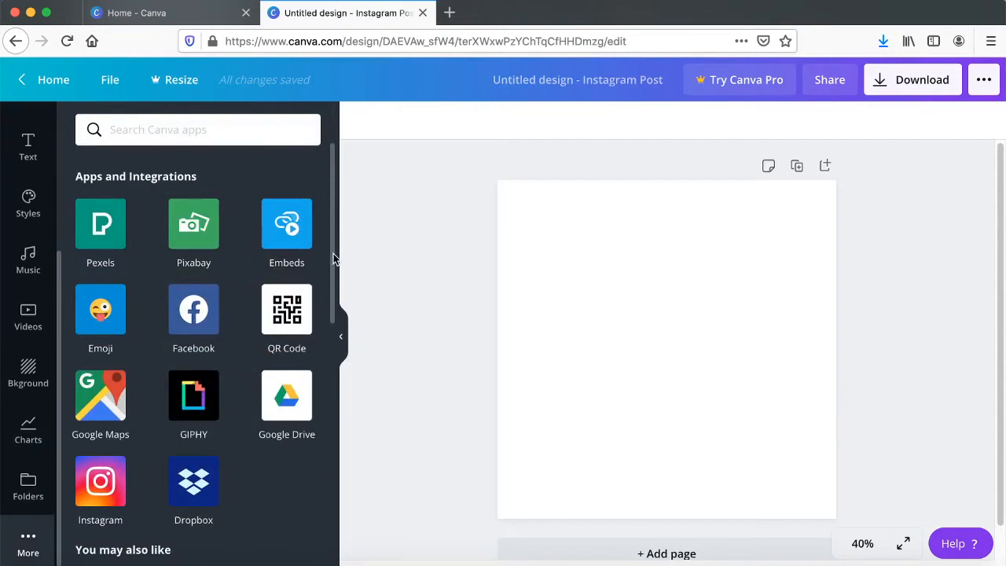
pyautogui.moveTo(333, 254); pyautogui.dragTo(347, 181)
pyautogui.moveTo(59, 315); pyautogui.dragTo(59, 157)
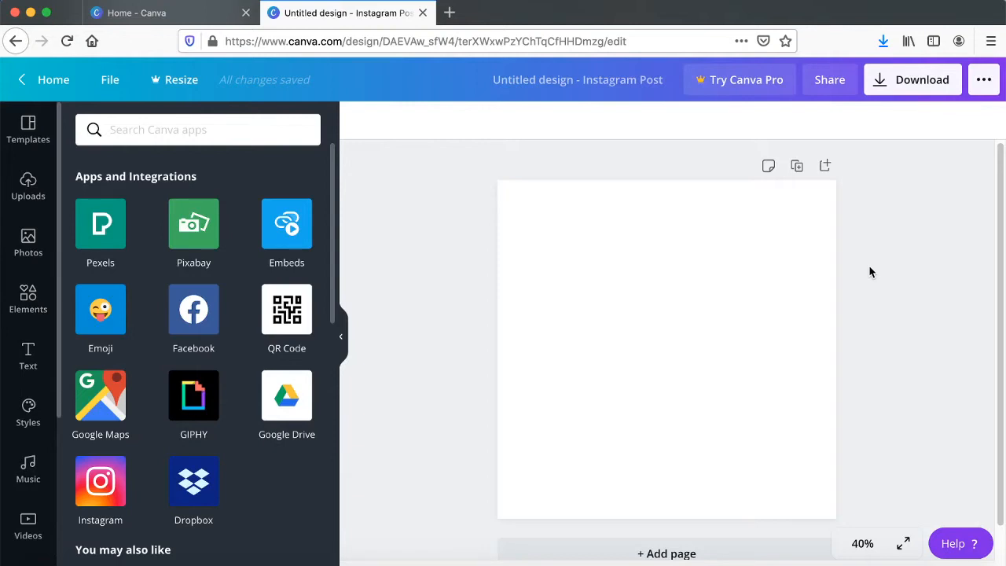
# - Place the free pink and purple blob graphic from the Gradients elements near the middle of the blank page
pyautogui.click(27, 303)
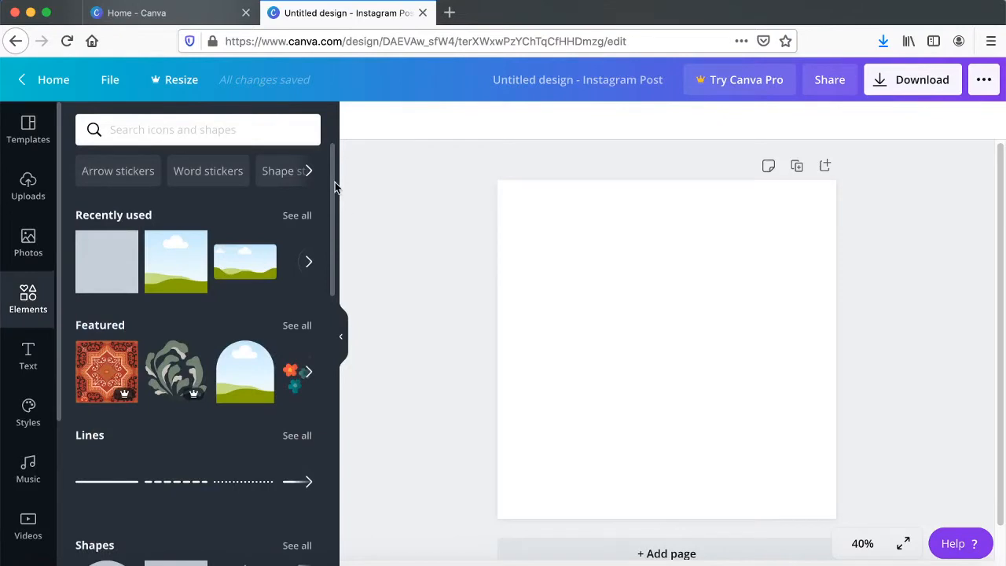
pyautogui.moveTo(335, 186); pyautogui.dragTo(334, 206)
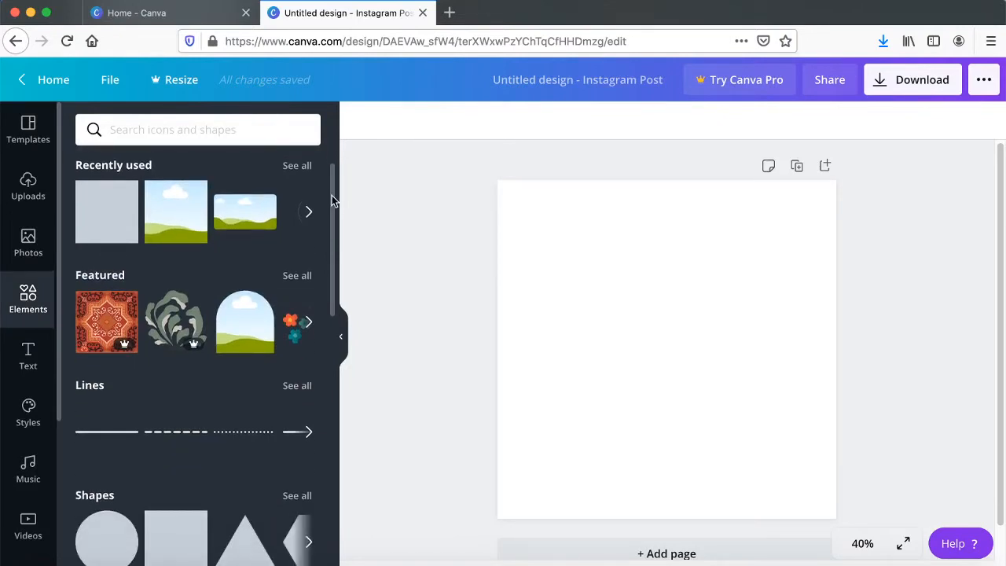
pyautogui.scroll(-6, 332, 202)
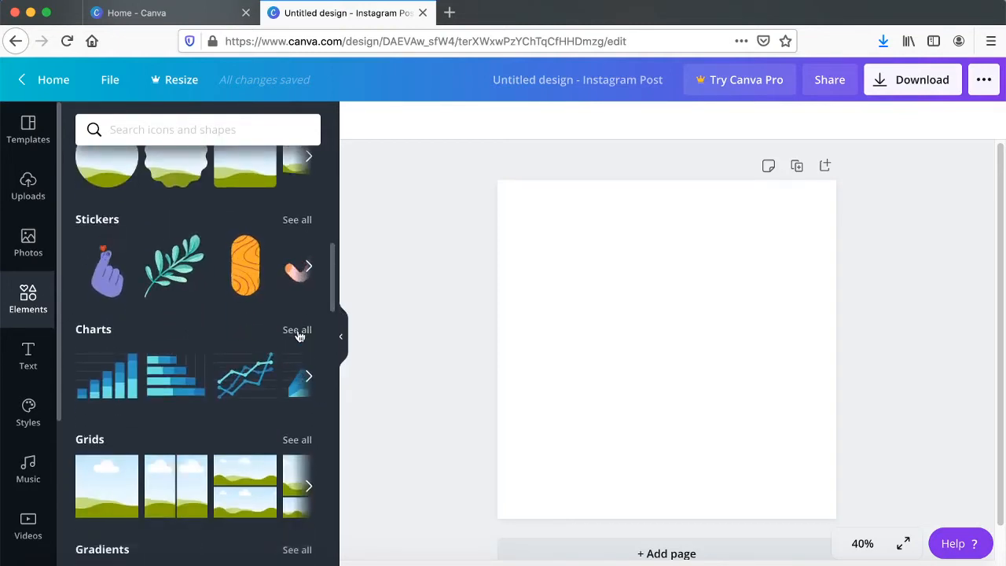
pyautogui.moveTo(331, 278); pyautogui.dragTo(333, 349)
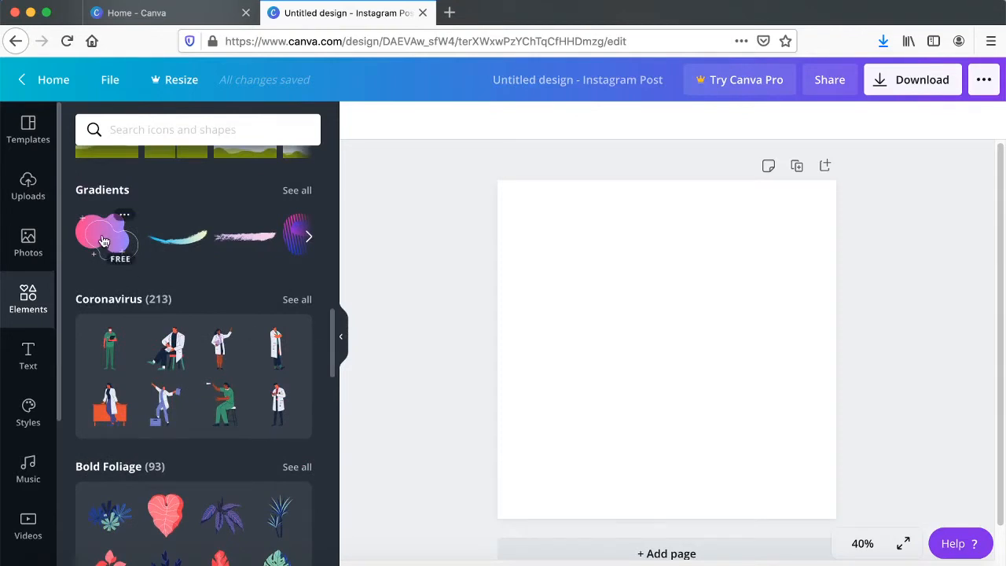
pyautogui.moveTo(100, 238); pyautogui.dragTo(658, 330)
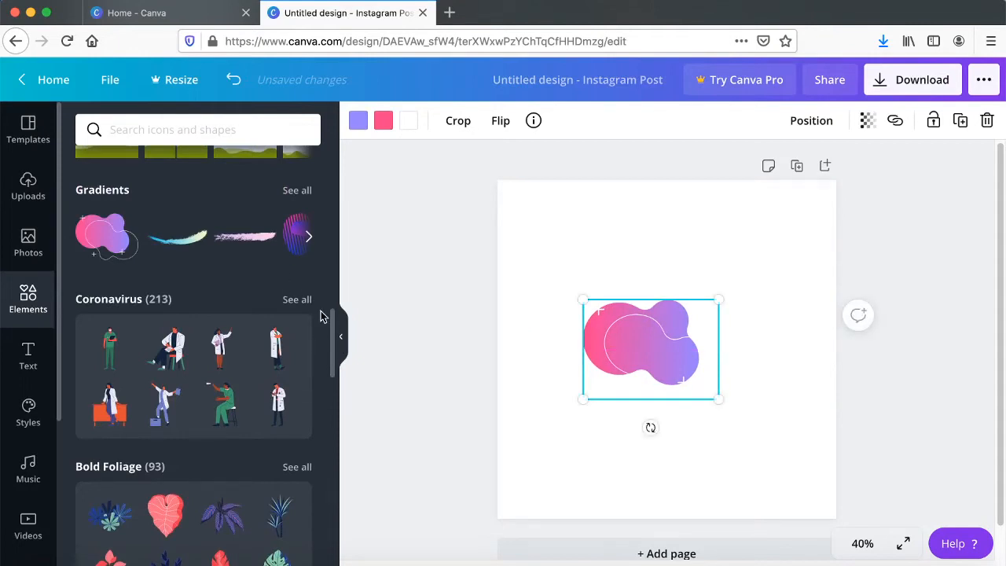
# - Delete the pink and purple blob graphic from the page
pyautogui.moveTo(332, 336); pyautogui.dragTo(333, 367)
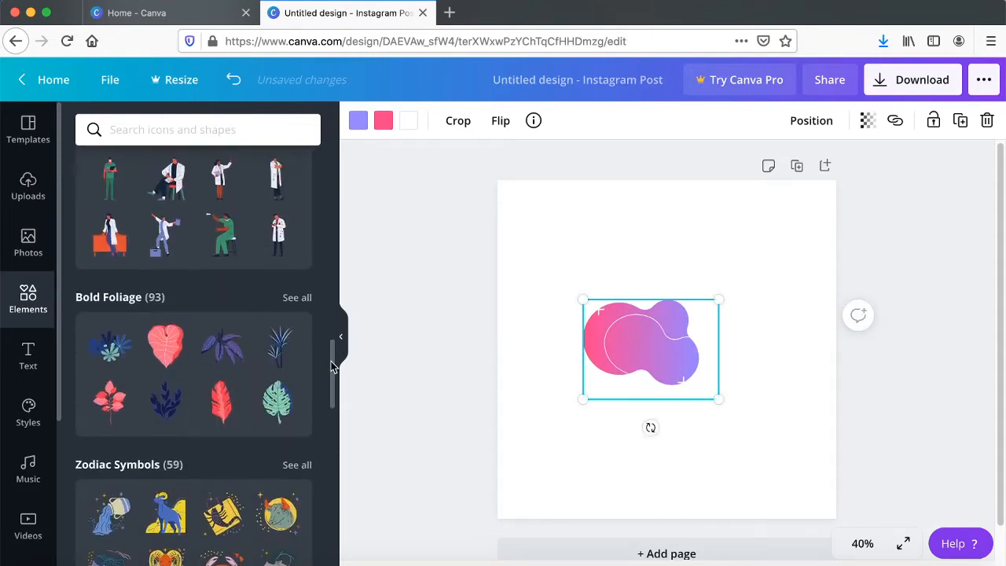
pyautogui.click(987, 120)
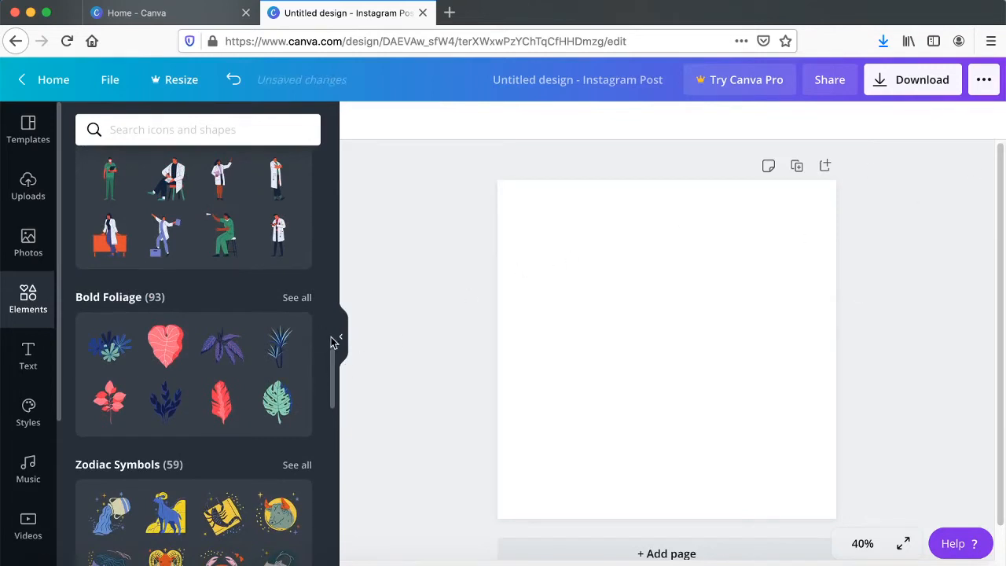
# - Add the pink heart-shaped leaf, green monstera leaf and navy branch from Bold Foliage, and view the branch's position options
pyautogui.scroll(-1, 331, 357)
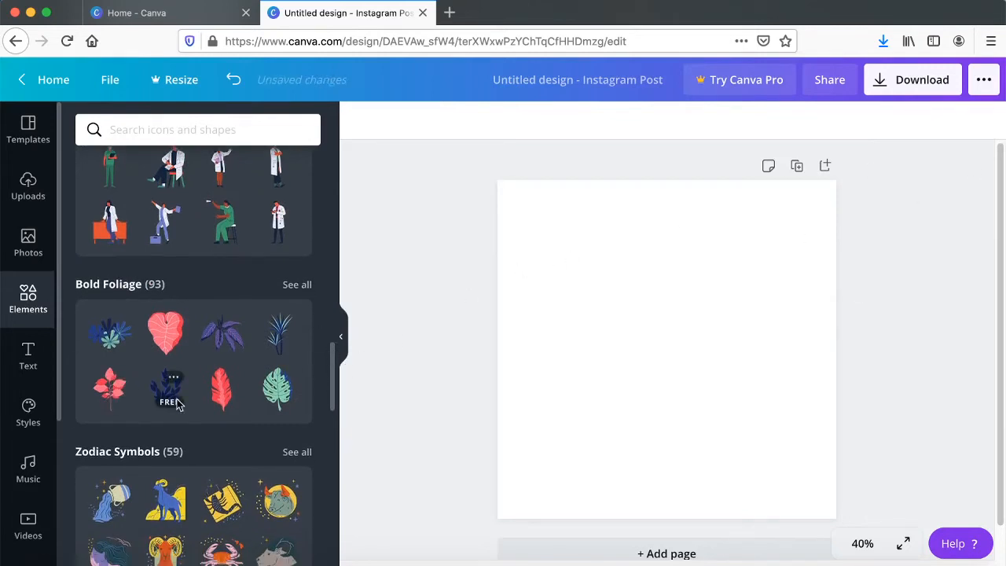
pyautogui.click(165, 339)
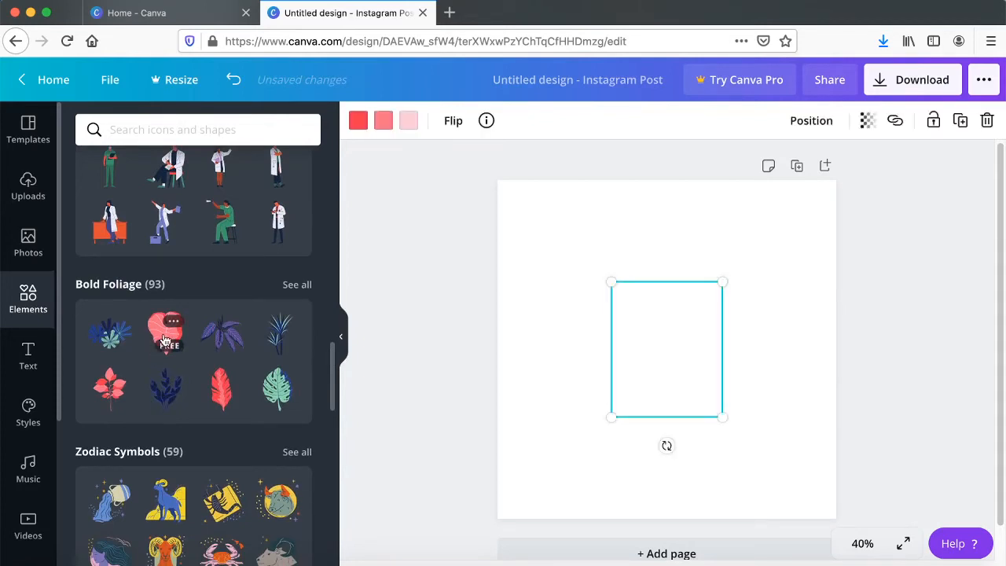
pyautogui.click(283, 391)
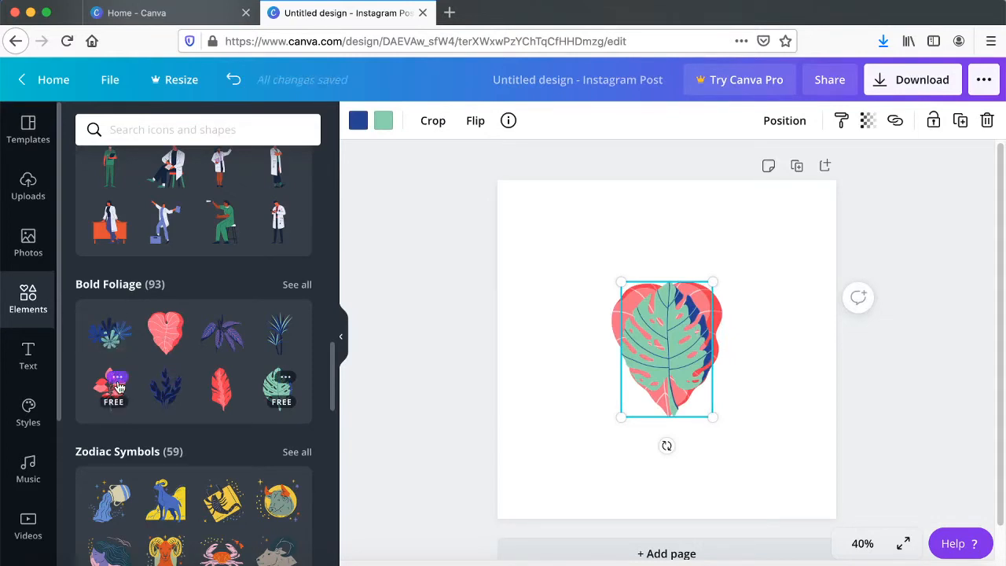
pyautogui.click(166, 388)
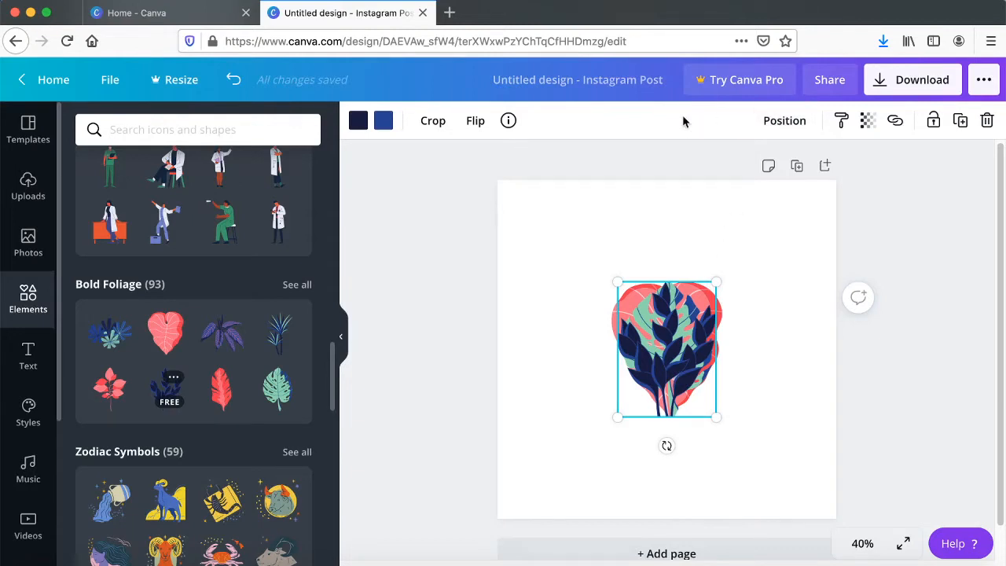
pyautogui.click(781, 124)
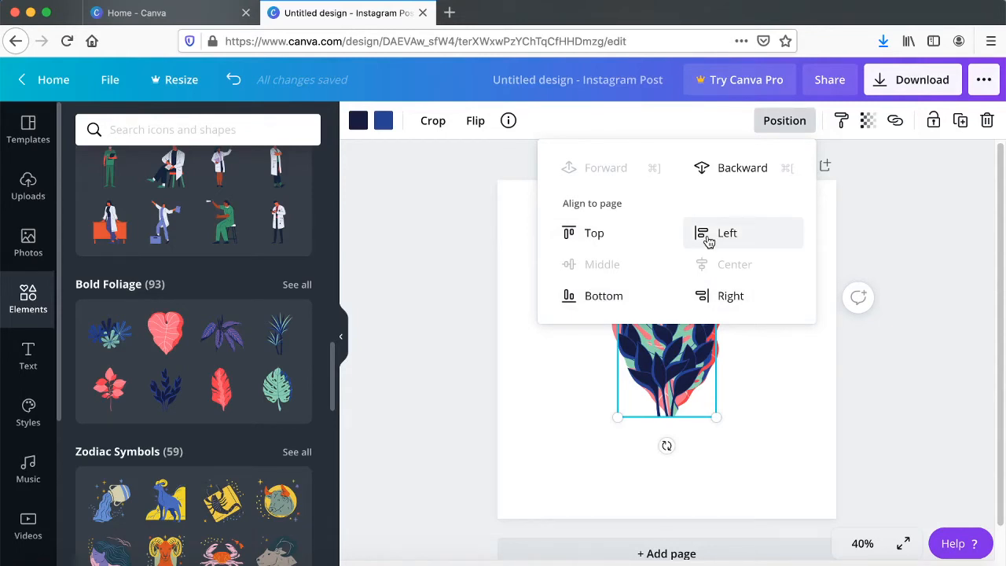
pyautogui.click(779, 393)
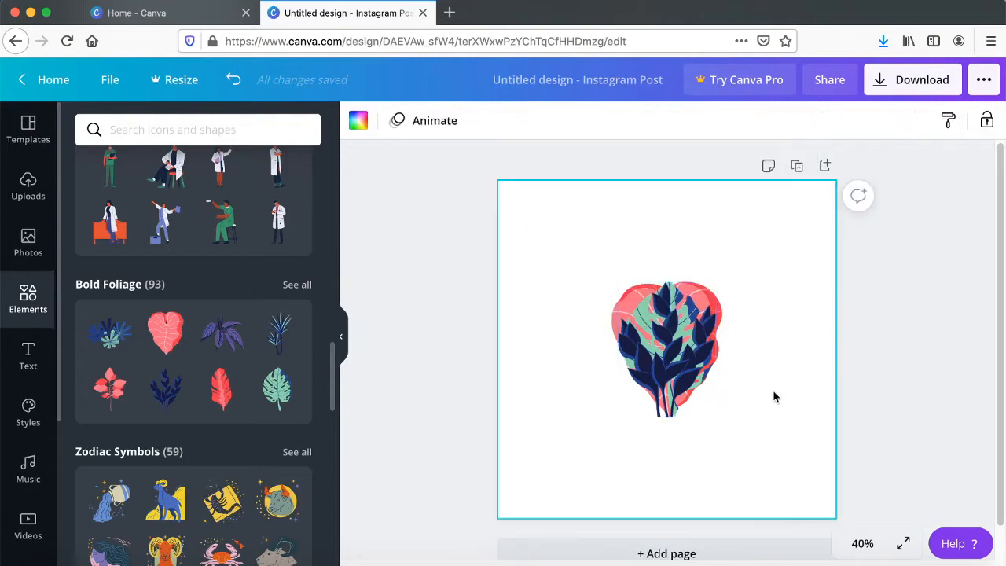
# - Spread the foliage apart: navy branch at the page's lower left, monstera leaf at the lower right, pink leaf at the top middle
pyautogui.moveTo(670, 383); pyautogui.dragTo(562, 464)
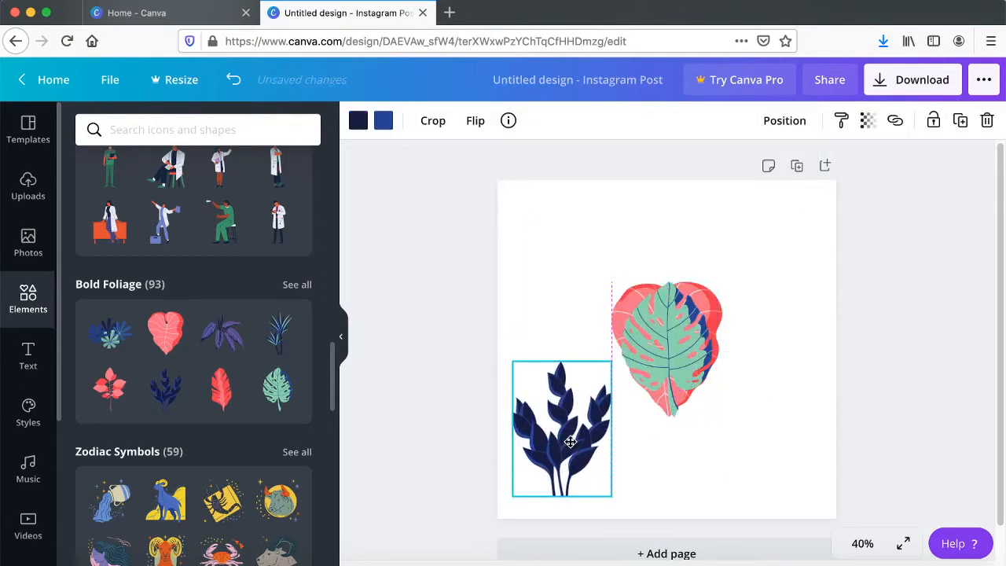
pyautogui.moveTo(691, 393); pyautogui.dragTo(770, 451)
pyautogui.moveTo(669, 328); pyautogui.dragTo(663, 238)
pyautogui.click(764, 275)
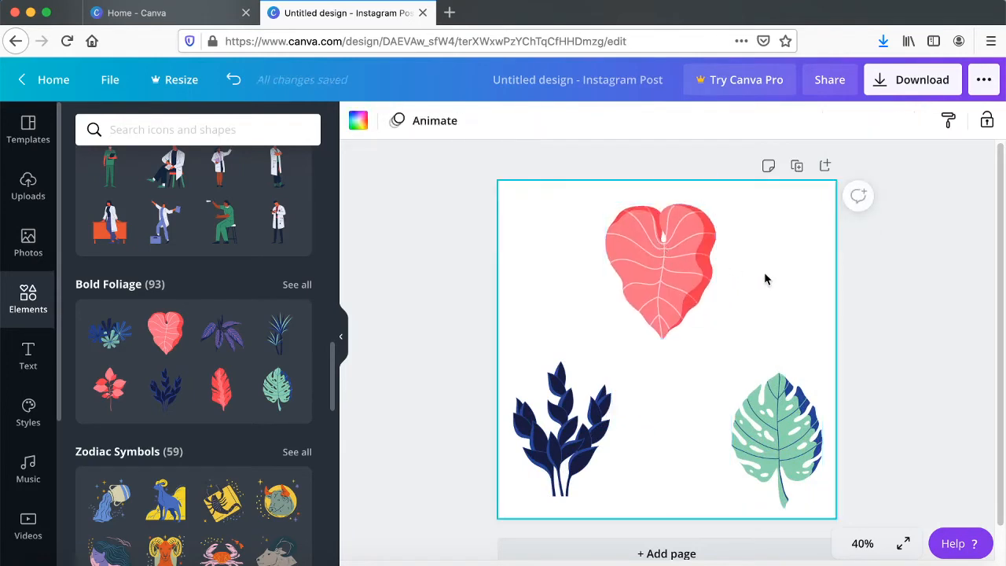
# - Examine the layering and page alignment options offered for the pink leaf
pyautogui.click(677, 260)
pyautogui.click(786, 122)
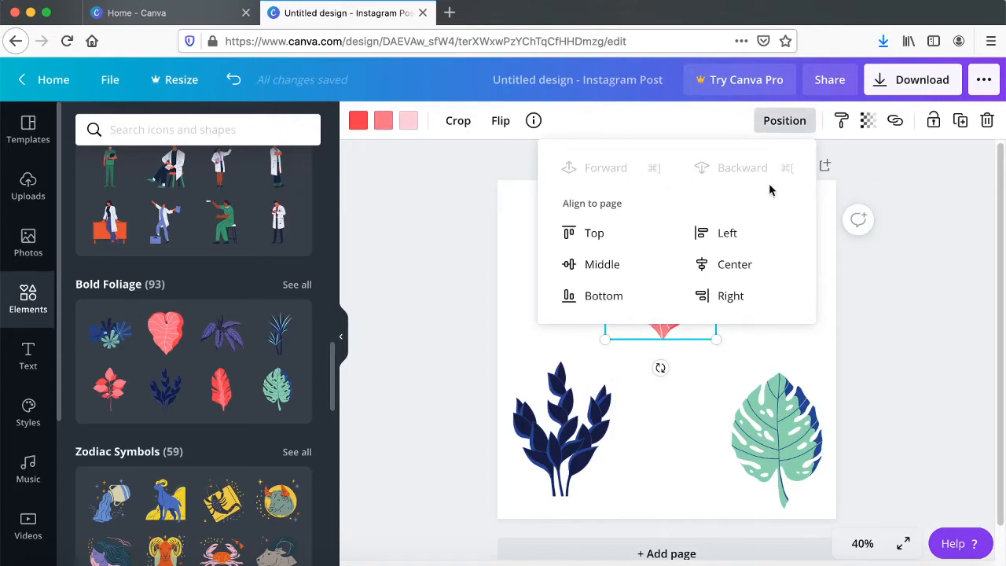
pyautogui.click(810, 353)
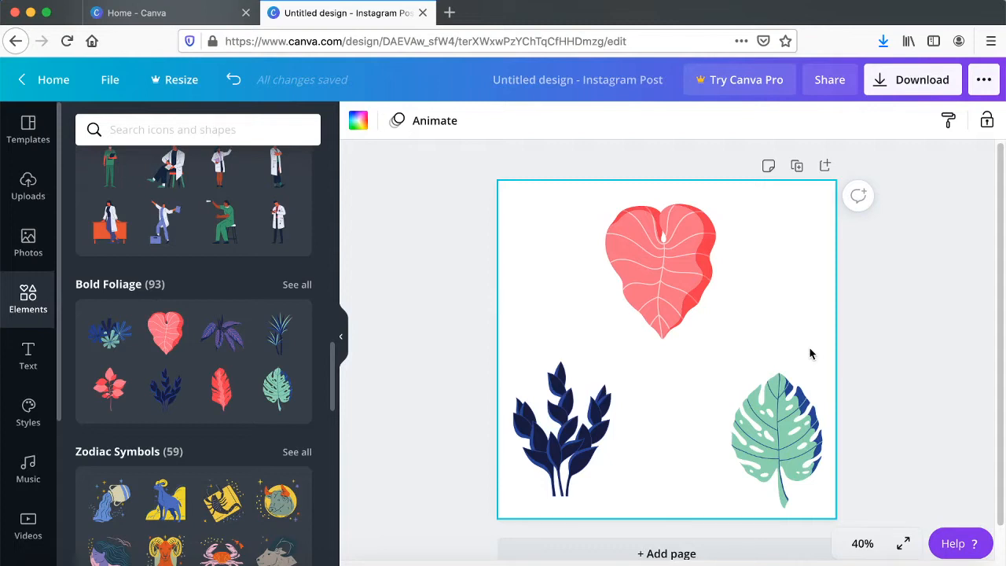
# - Move the pink leaf around the page and place it between the navy branch and the monstera leaf, level with the branch
pyautogui.moveTo(662, 276); pyautogui.dragTo(569, 288)
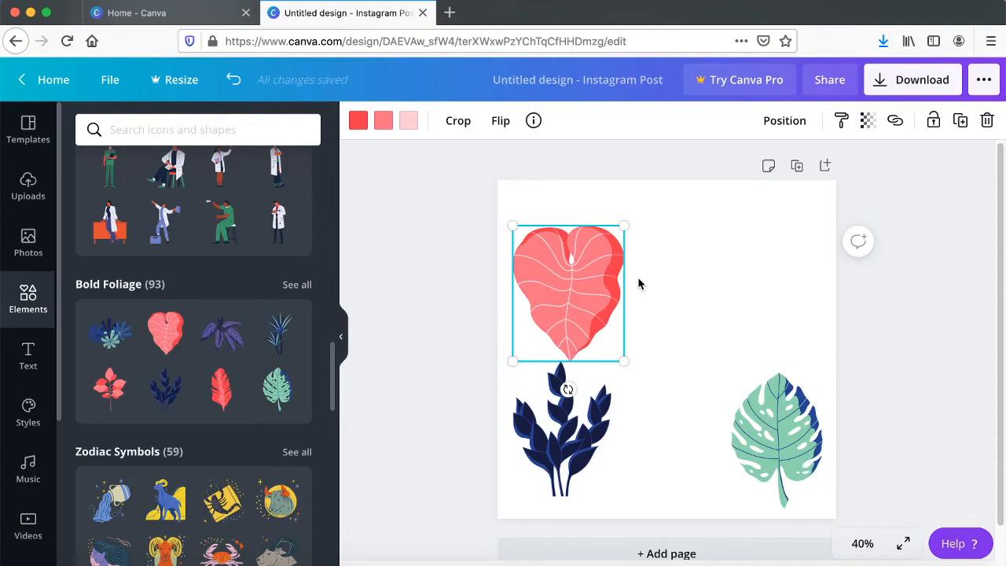
pyautogui.moveTo(597, 284); pyautogui.dragTo(666, 347)
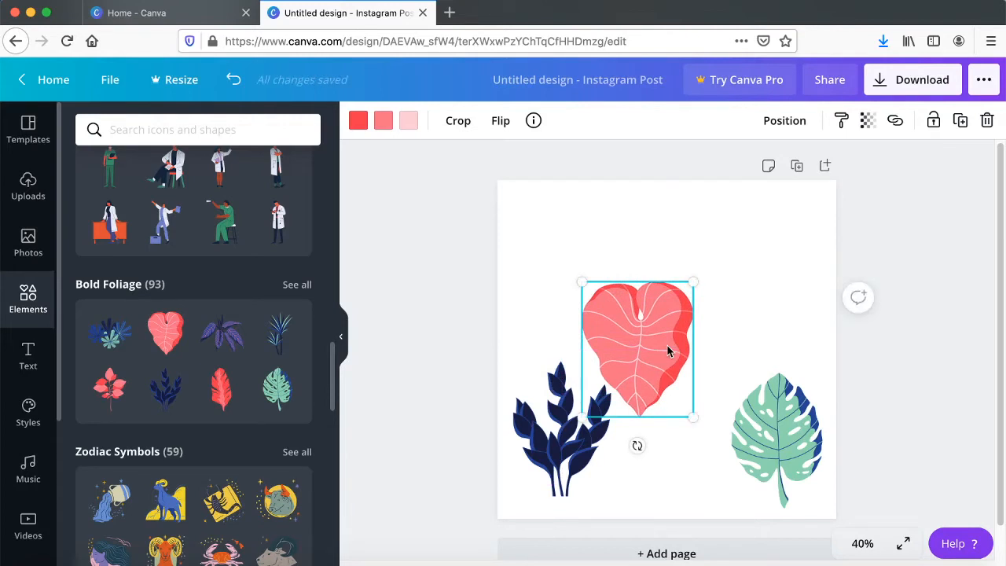
pyautogui.moveTo(680, 366); pyautogui.dragTo(700, 422)
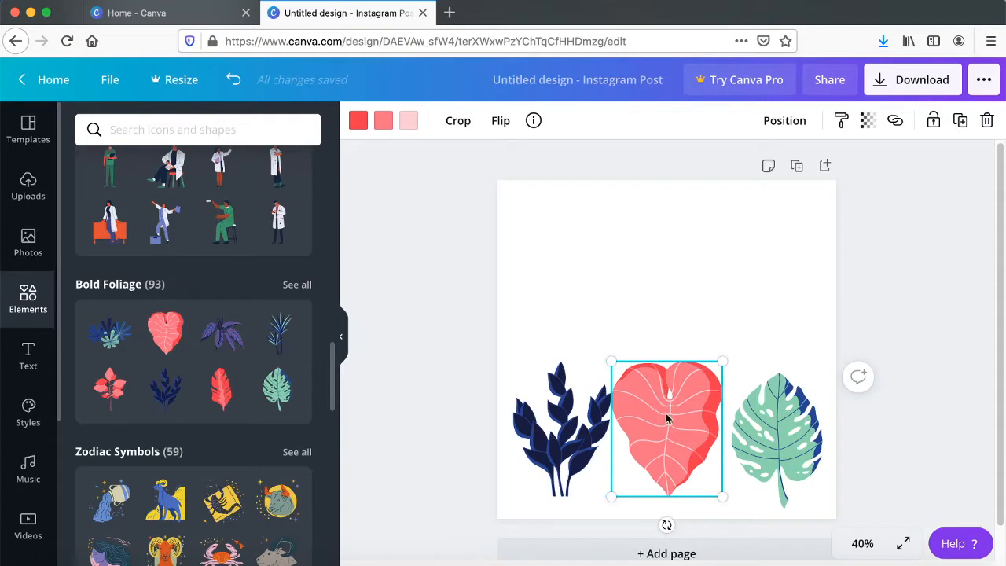
# - Delete the pink leaf, the navy branch and the green monstera leaf so the page is blank
pyautogui.press('Delete')
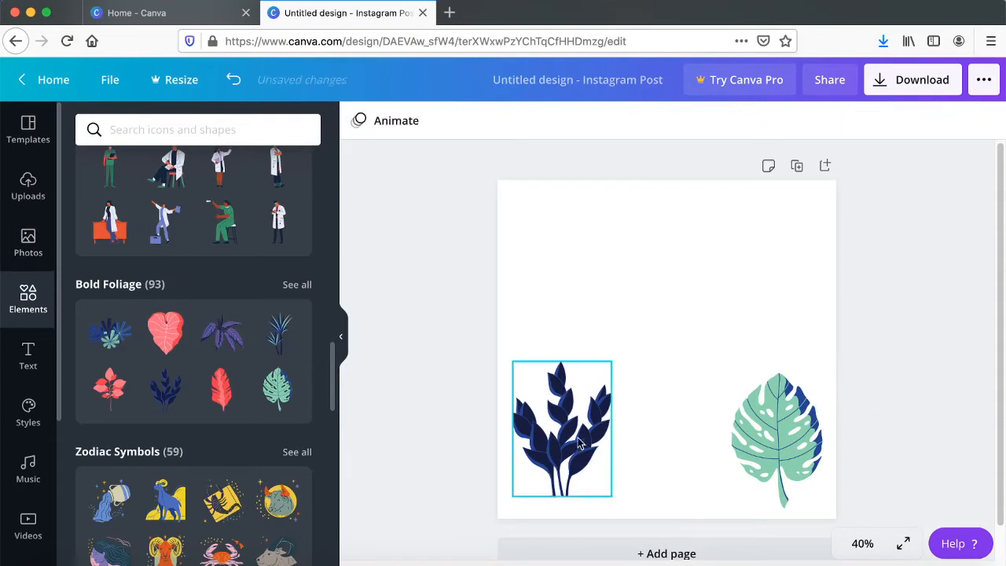
pyautogui.click(602, 440)
pyautogui.press('Delete')
pyautogui.click(759, 440)
pyautogui.press('Delete')
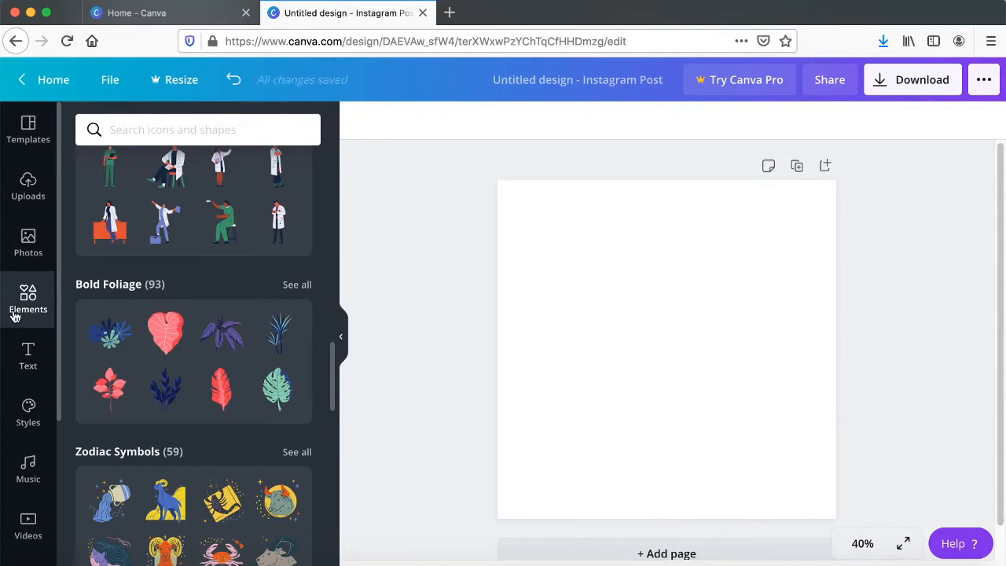
# - Add the free torn-paper frame from the Frames elements and place it slightly right of the page's center
pyautogui.moveTo(333, 371); pyautogui.dragTo(331, 226)
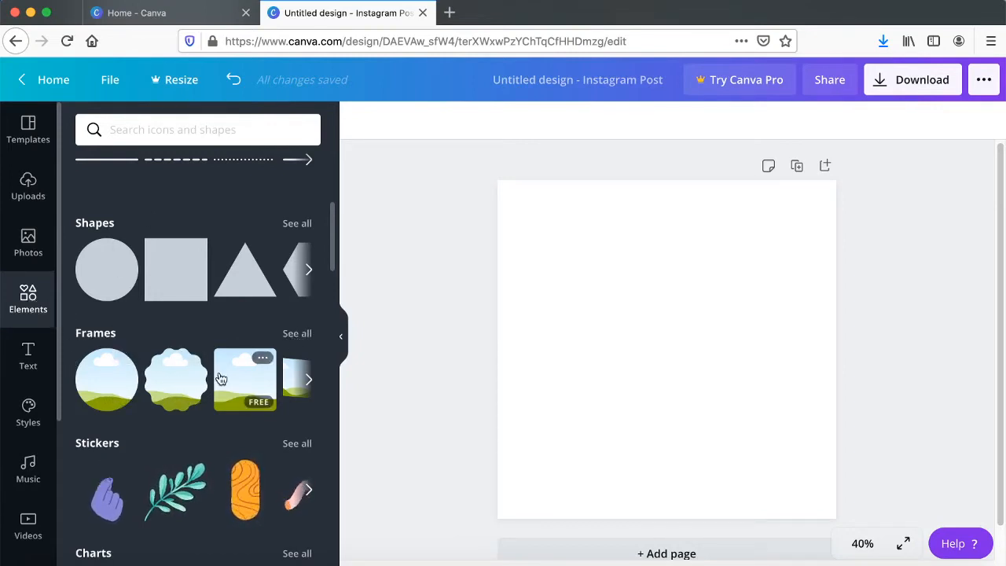
pyautogui.click(303, 334)
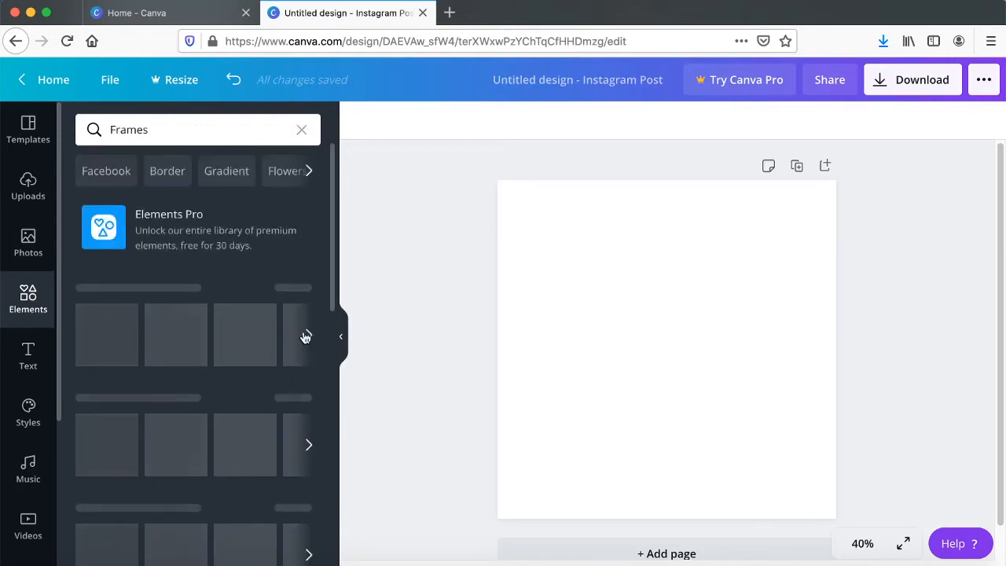
pyautogui.moveTo(330, 161)
pyautogui.mouseDown()
pyautogui.moveTo(334, 282)
pyautogui.moveTo(342, 193)
pyautogui.moveTo(331, 384)
pyautogui.mouseUp()
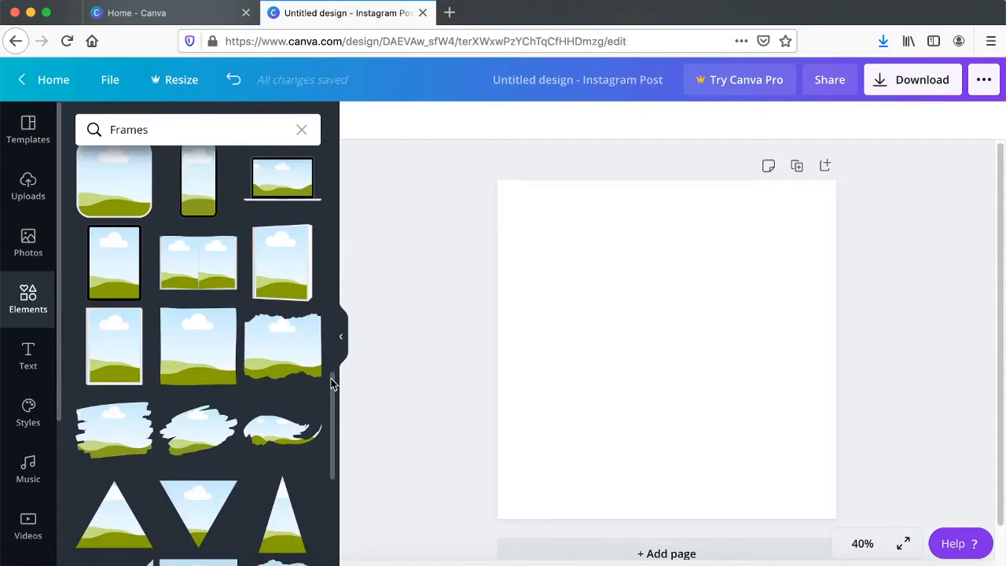
pyautogui.click(283, 349)
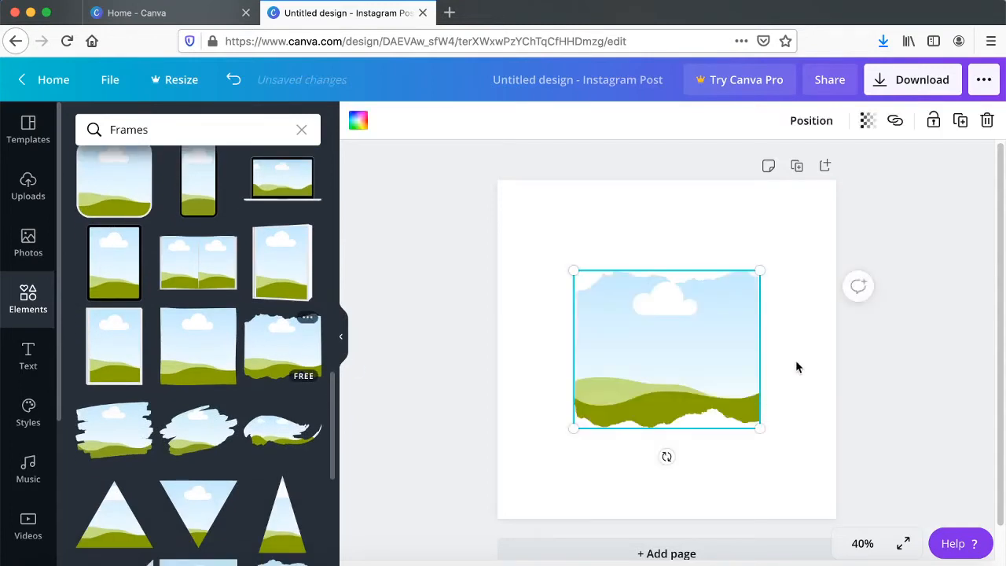
pyautogui.moveTo(647, 344); pyautogui.dragTo(723, 350)
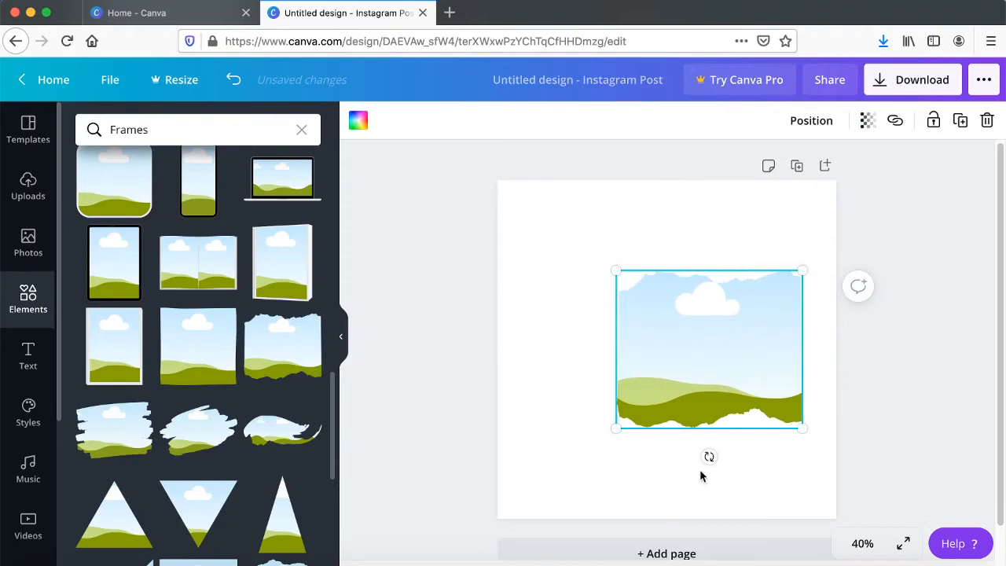
# - Fill the torn-paper frame with the trending pink cupcakes photo and shift the photo upward within the frame to show all four cupcakes
pyautogui.click(26, 244)
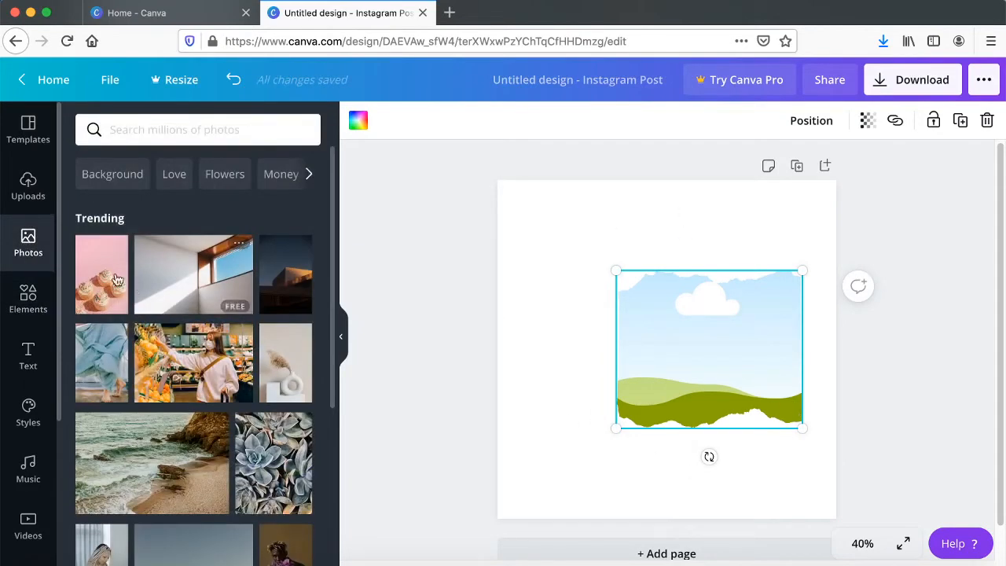
pyautogui.moveTo(99, 277); pyautogui.dragTo(704, 345)
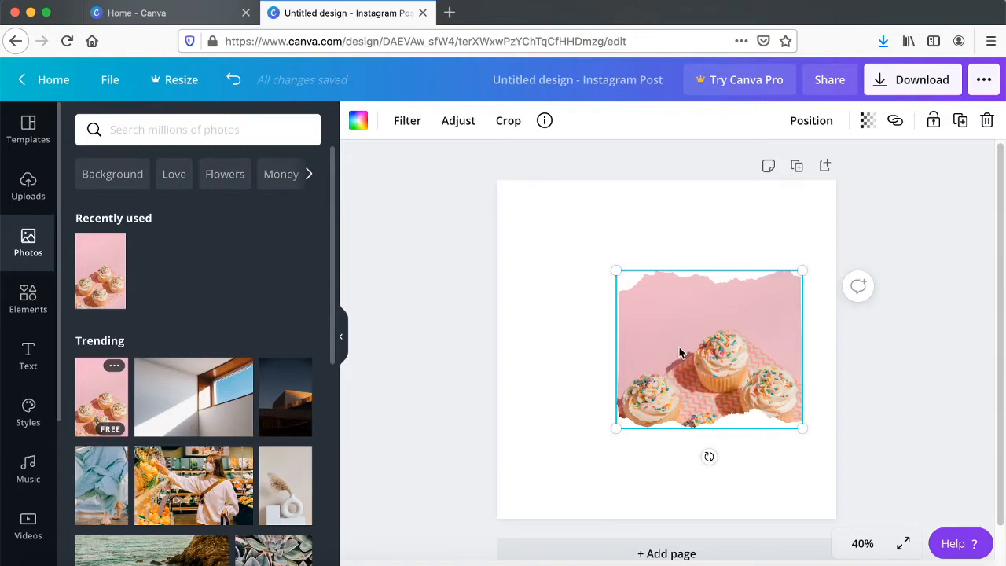
pyautogui.doubleClick(713, 349)
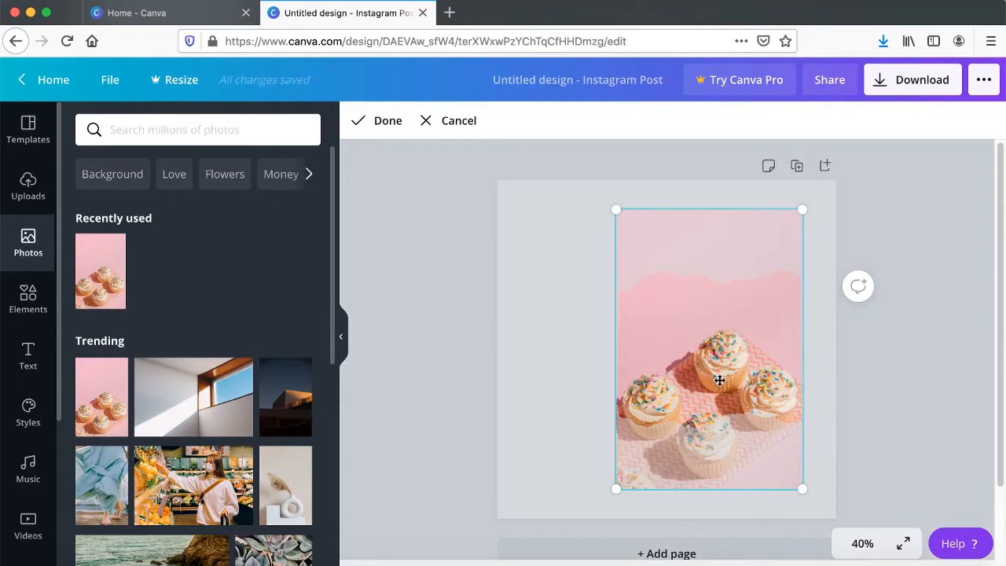
pyautogui.moveTo(718, 371); pyautogui.dragTo(721, 337)
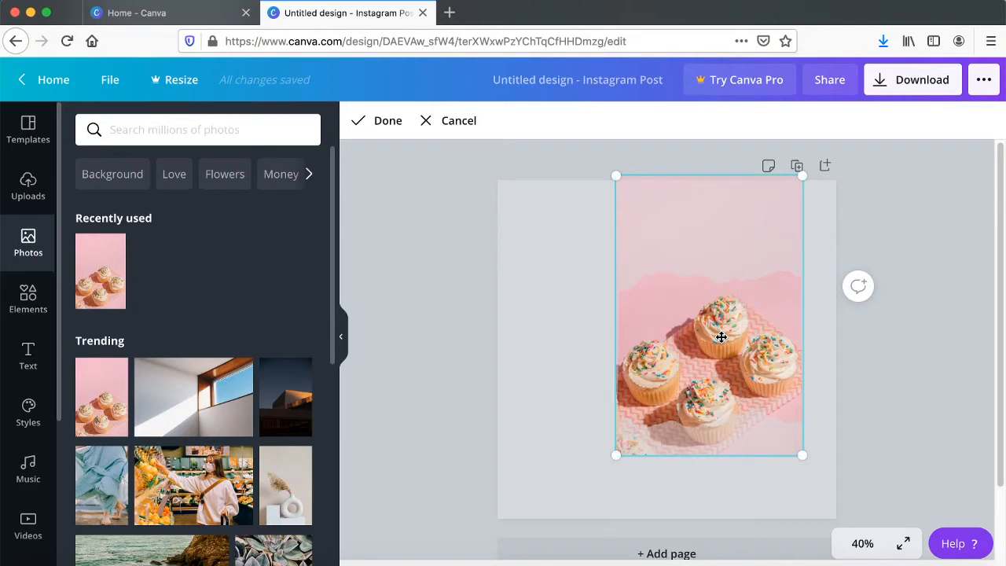
pyautogui.press('Return')
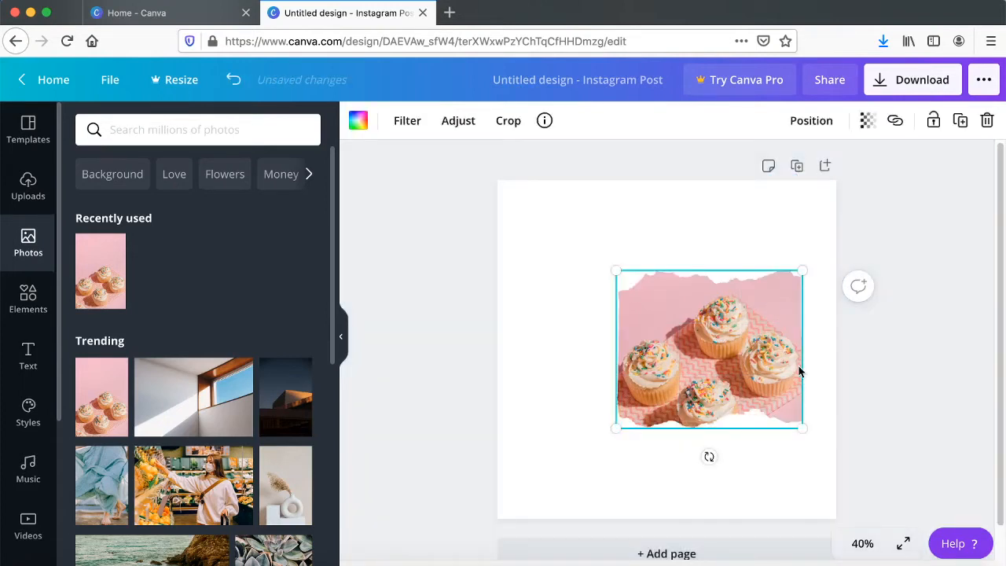
# - Enlarge the framed cupcakes photo to about three quarters of the page width and center it on the page
pyautogui.moveTo(755, 364); pyautogui.dragTo(752, 349)
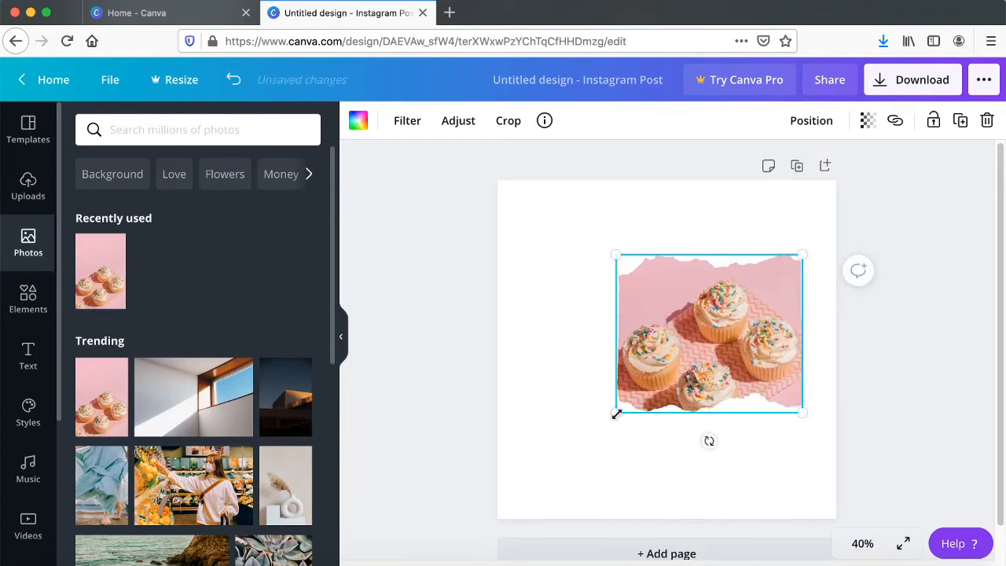
pyautogui.moveTo(617, 414); pyautogui.dragTo(553, 472)
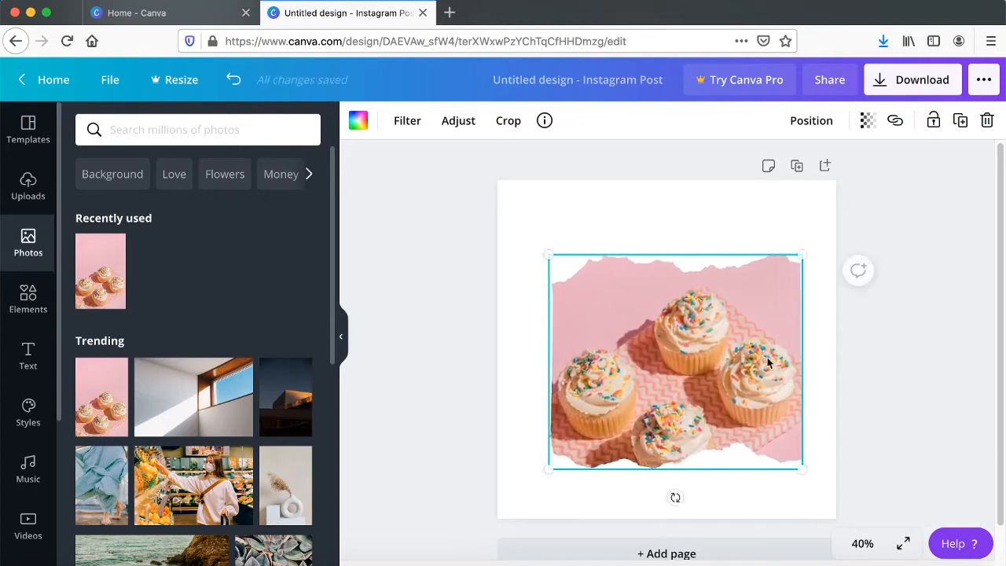
pyautogui.moveTo(751, 359)
pyautogui.mouseDown()
pyautogui.moveTo(739, 340)
pyautogui.moveTo(748, 354)
pyautogui.mouseUp()
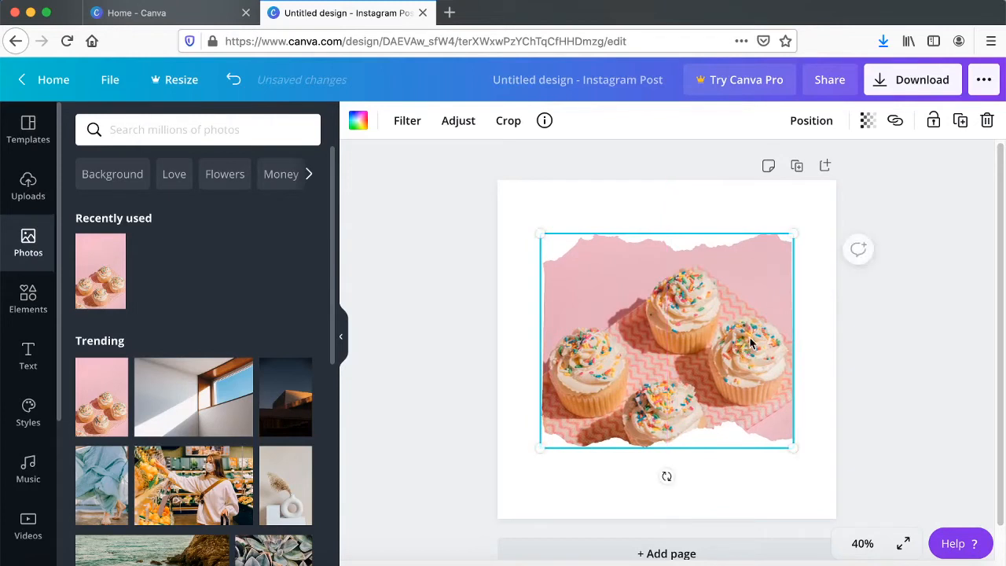
pyautogui.click(613, 211)
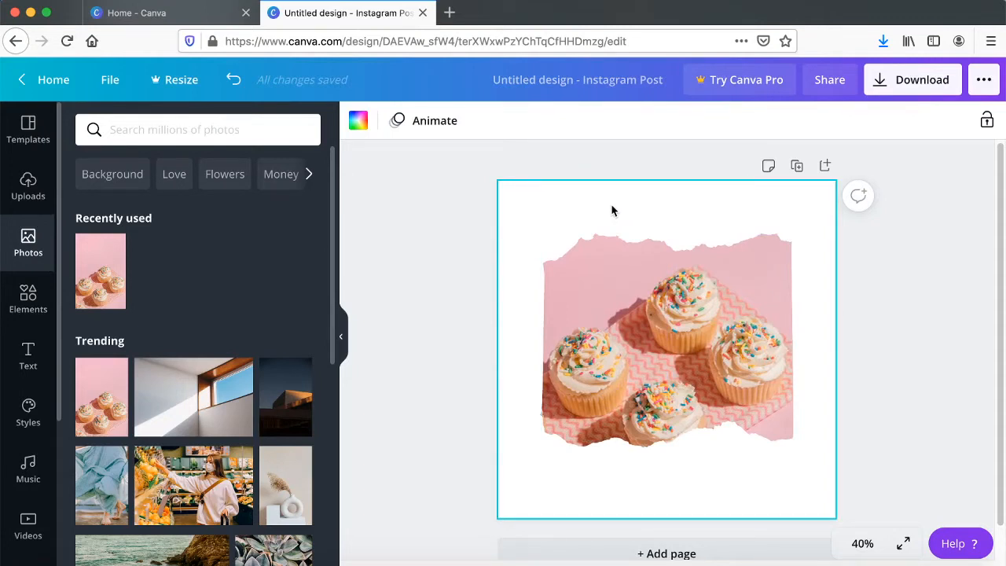
# - Search the Elements library for "organic frame" in place of the earlier Frames search
pyautogui.click(24, 303)
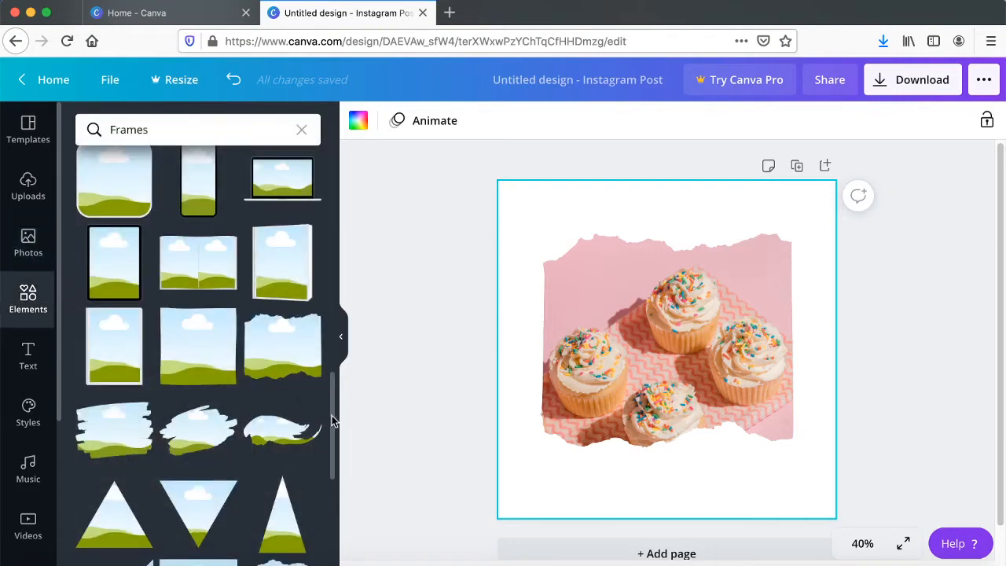
pyautogui.moveTo(331, 414); pyautogui.dragTo(334, 162)
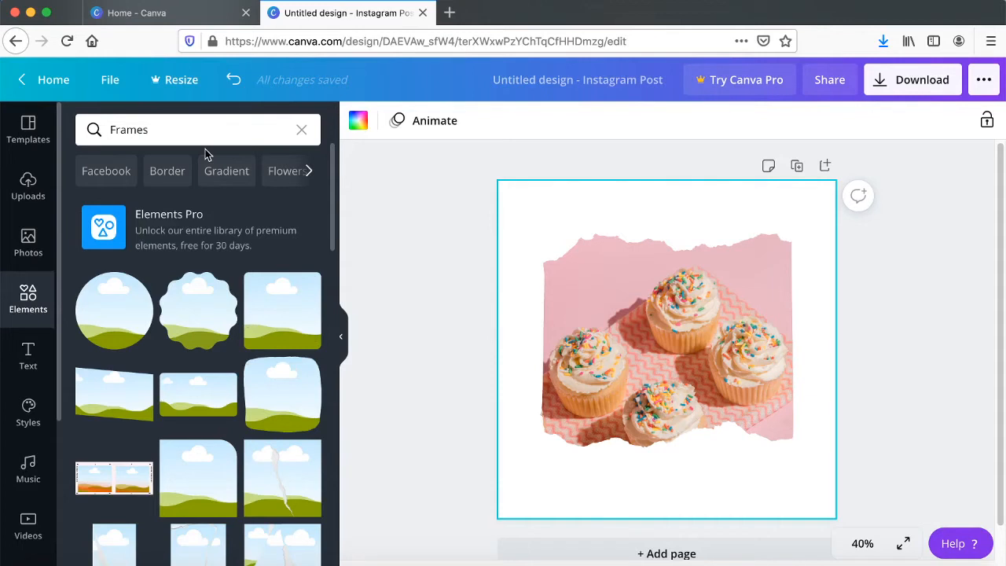
pyautogui.moveTo(163, 130); pyautogui.dragTo(68, 126)
pyautogui.write('organ')
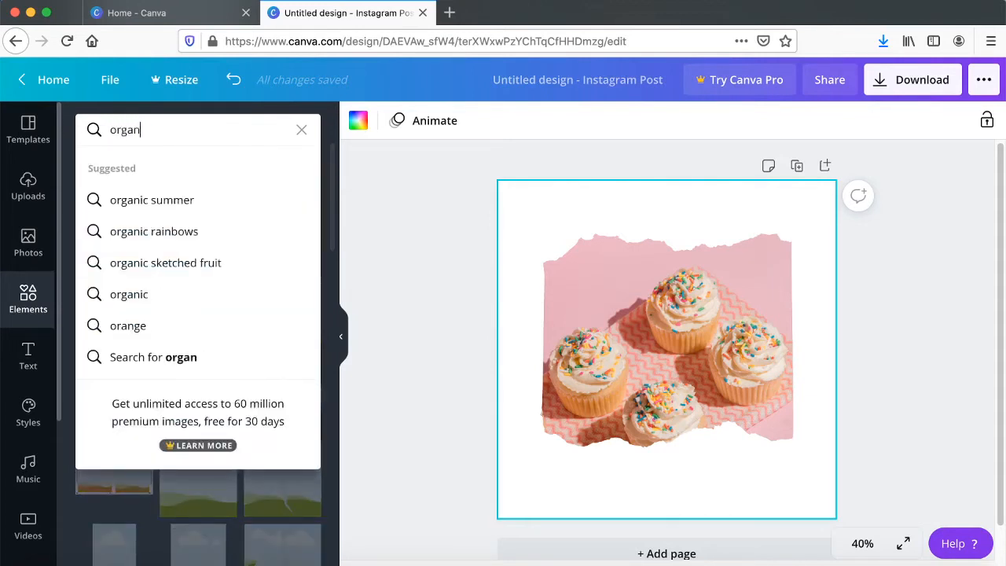
pyautogui.write('ic frame')
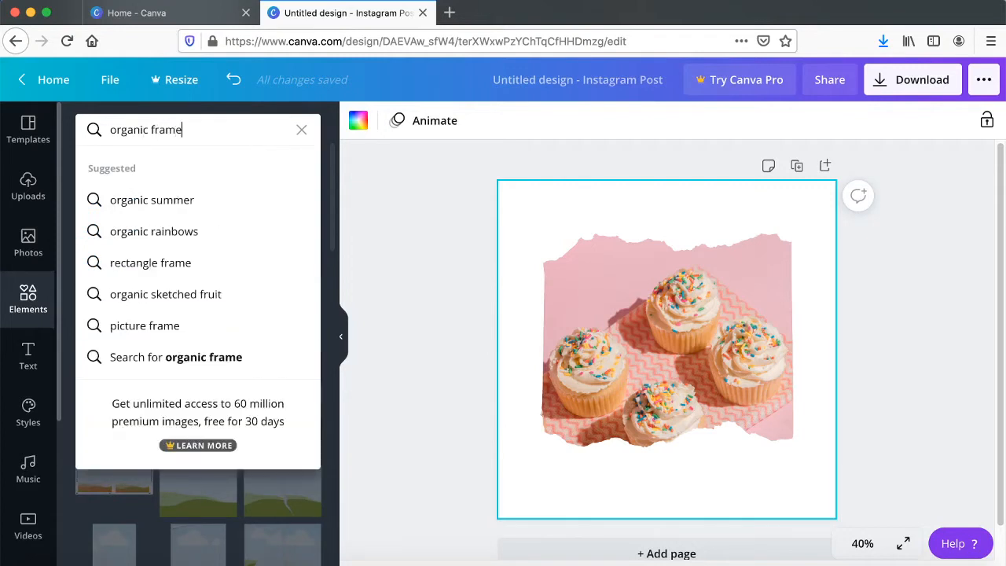
pyautogui.press('Return')
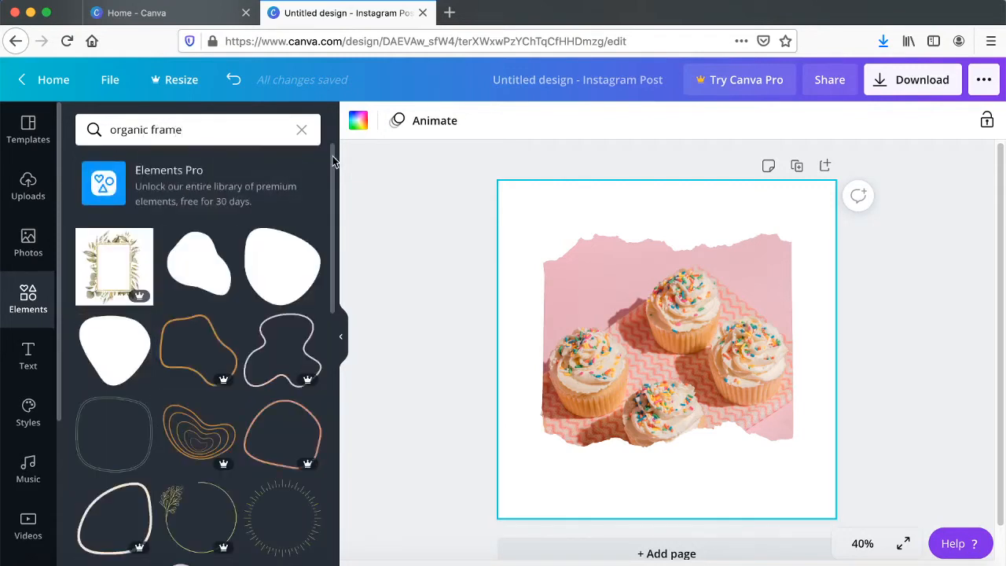
# - Add two free blob-shaped photo frames to the page, one near the bottom edge and one over the center of the cupcakes photo
pyautogui.scroll(-2, 196, 314)
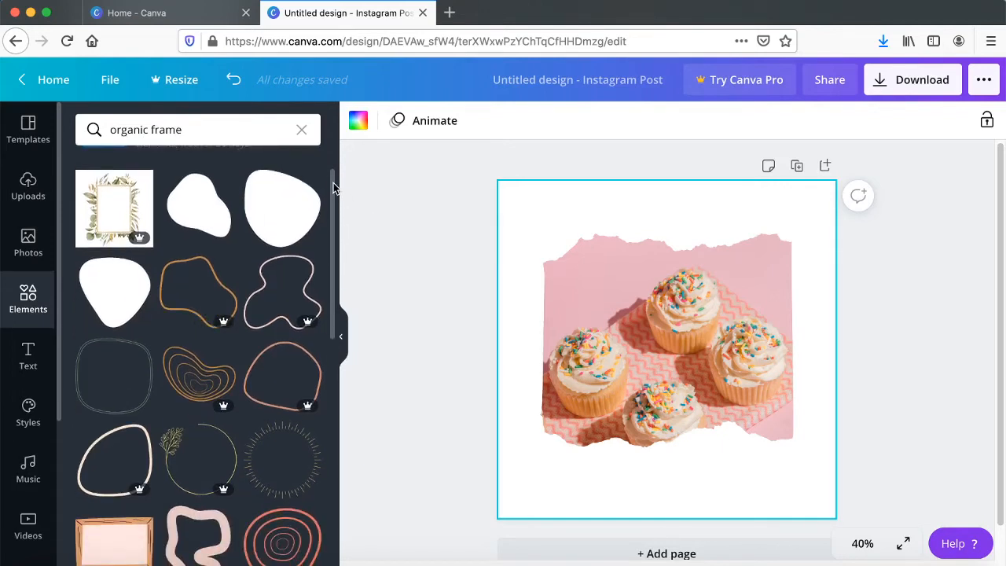
pyautogui.moveTo(333, 182); pyautogui.dragTo(342, 495)
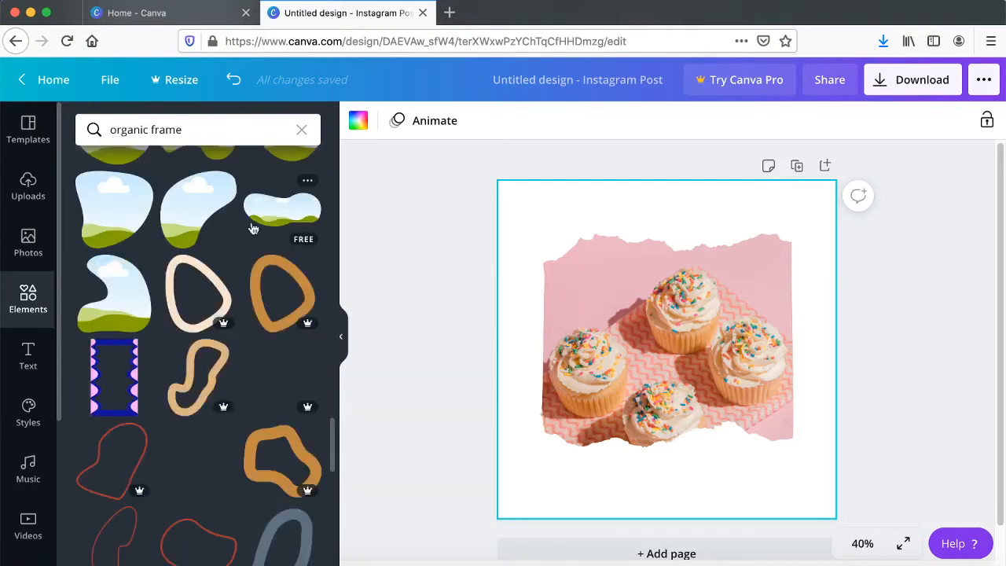
pyautogui.scroll(3, 331, 420)
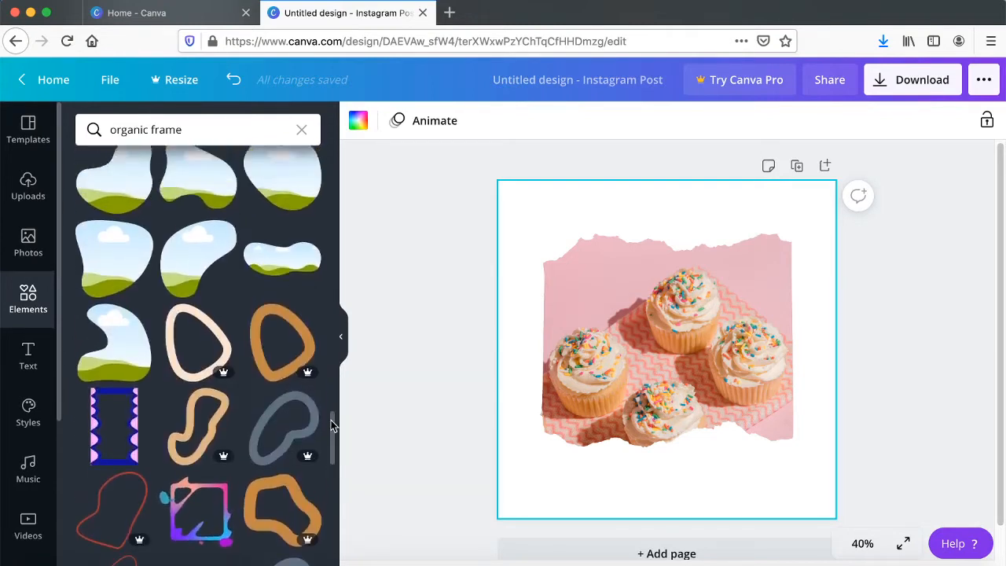
pyautogui.scroll(3, 331, 420)
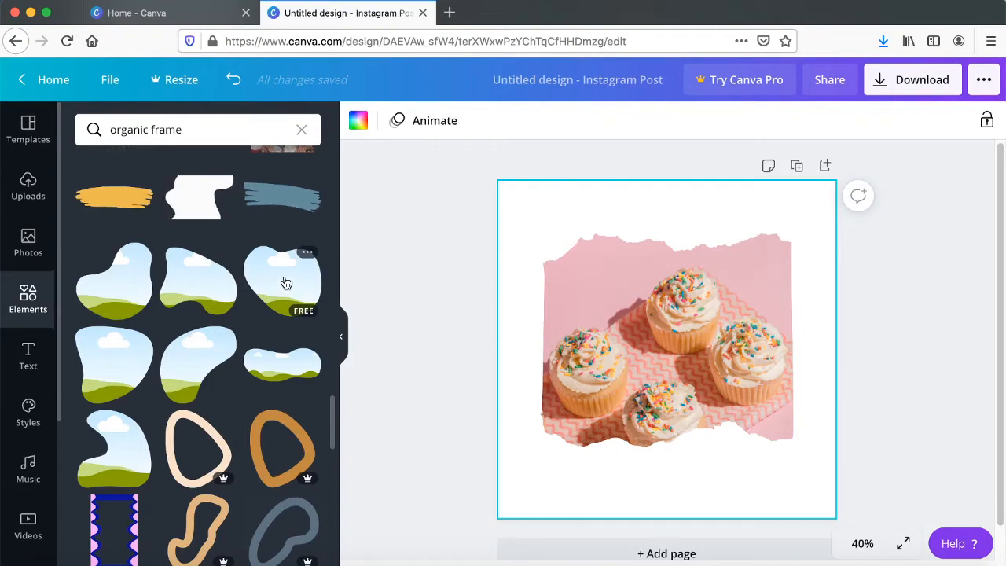
pyautogui.moveTo(286, 283); pyautogui.dragTo(553, 468)
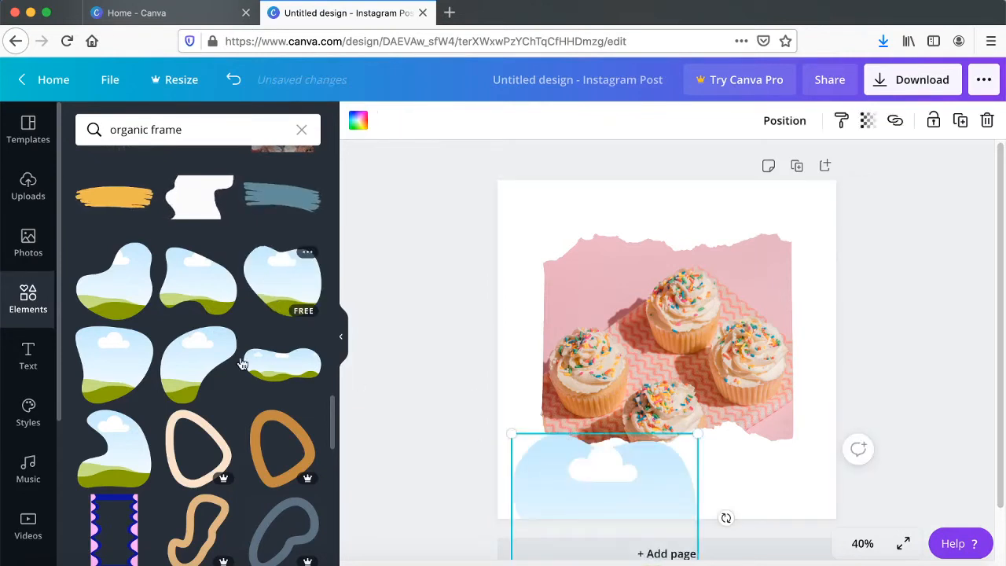
pyautogui.click(198, 366)
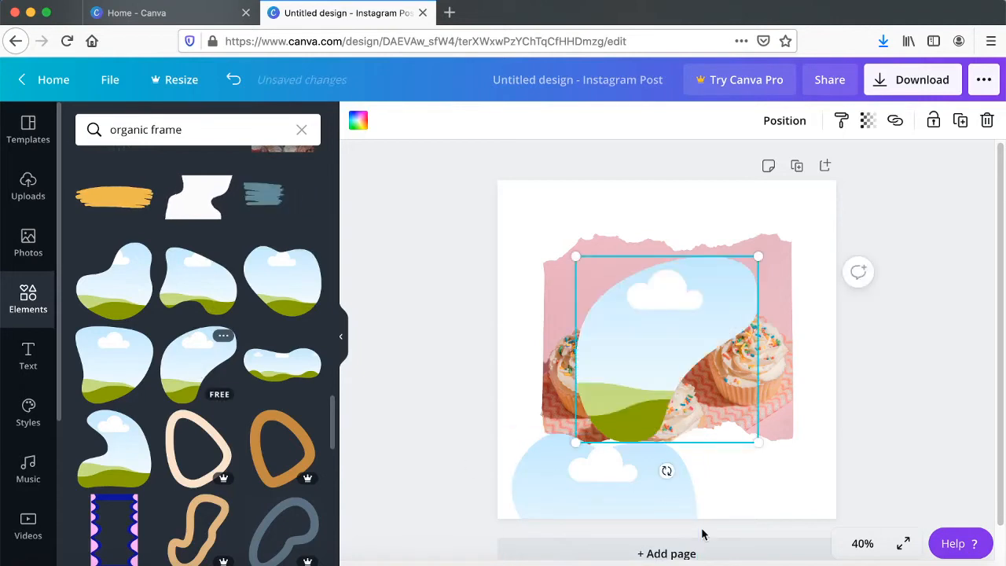
# - Move the lower blob frame up onto the page and delete both blob frames, leaving only the framed cupcakes photo
pyautogui.click(621, 487)
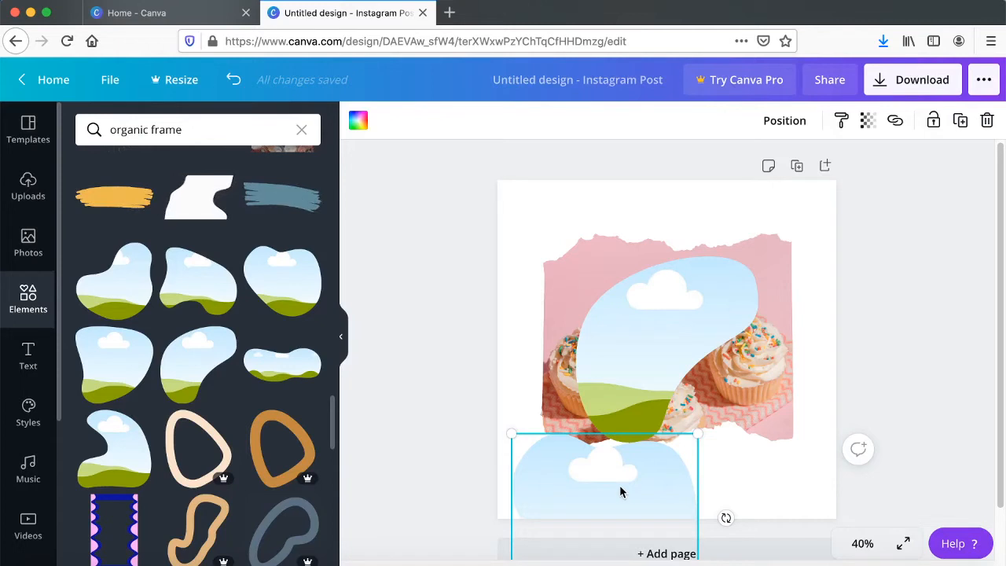
pyautogui.moveTo(634, 490); pyautogui.dragTo(606, 396)
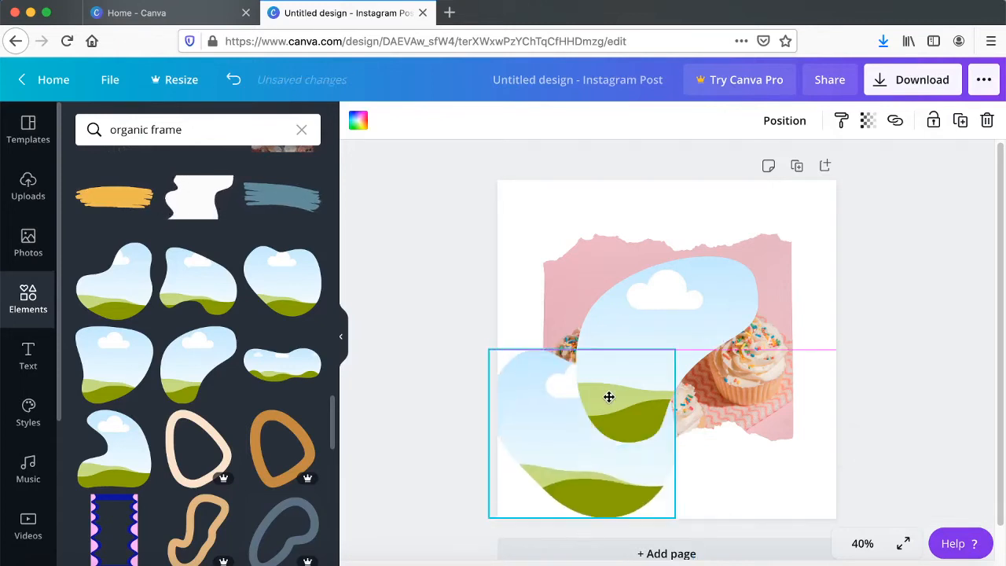
pyautogui.moveTo(563, 439); pyautogui.dragTo(563, 438)
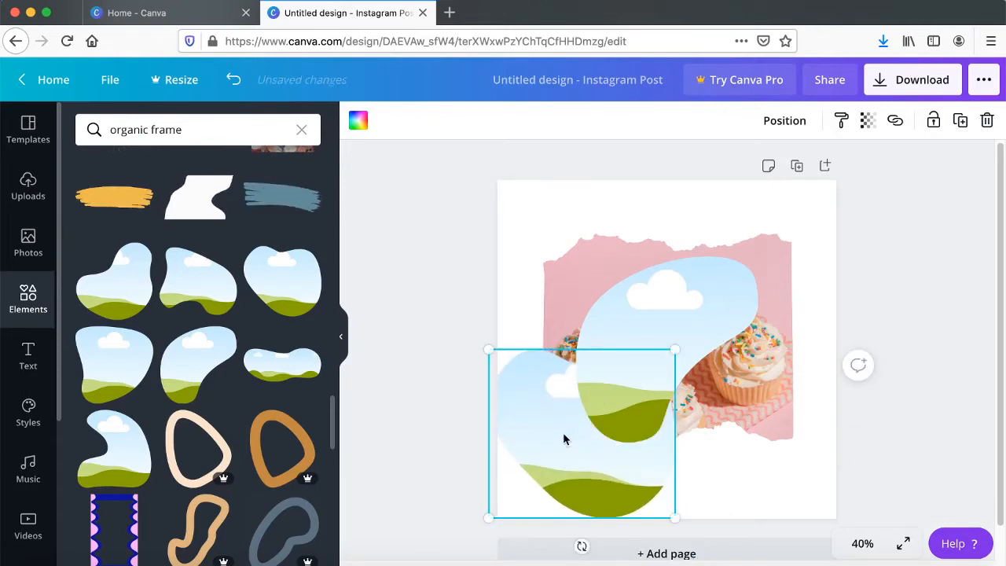
pyautogui.click(988, 120)
pyautogui.click(655, 317)
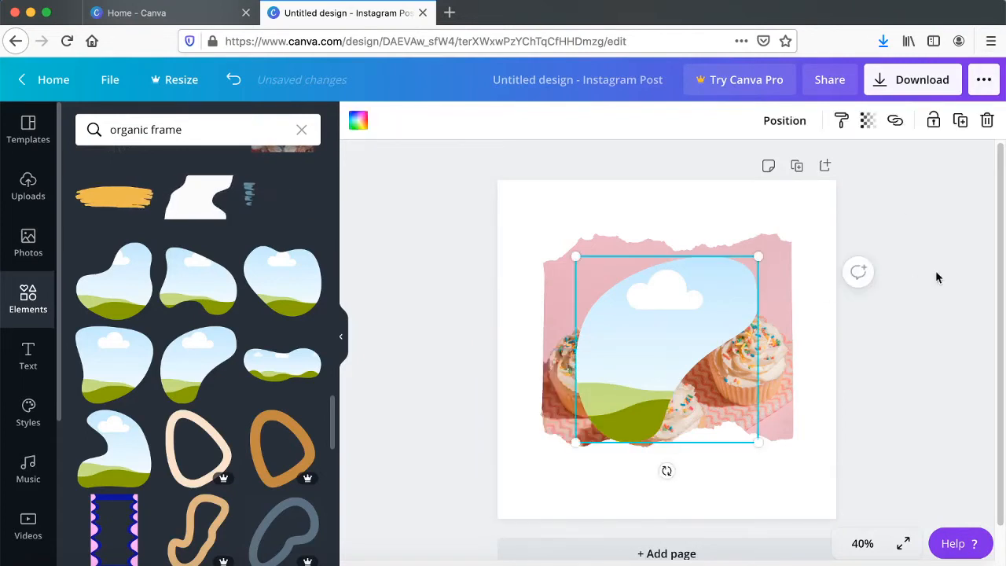
pyautogui.click(989, 121)
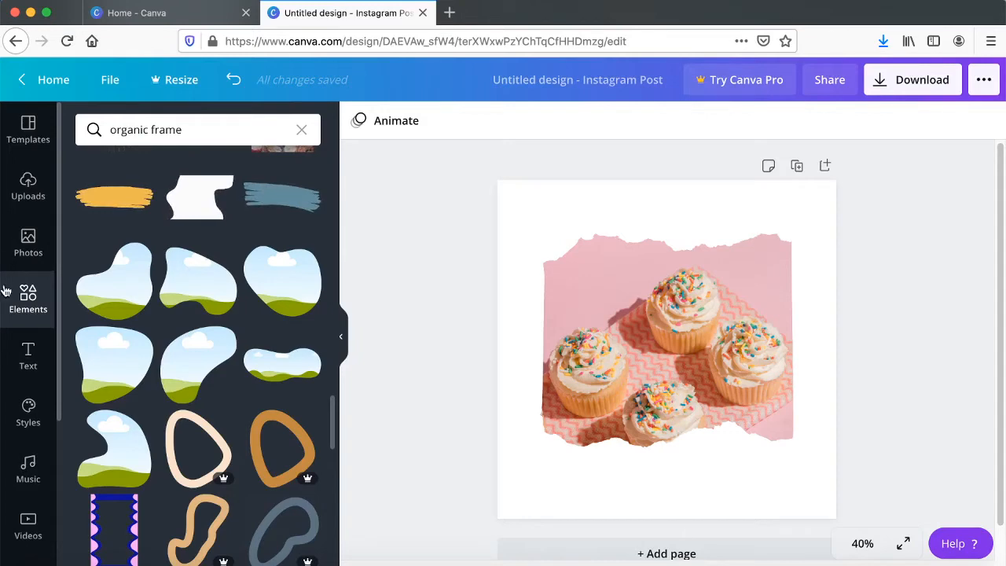
pyautogui.click(26, 364)
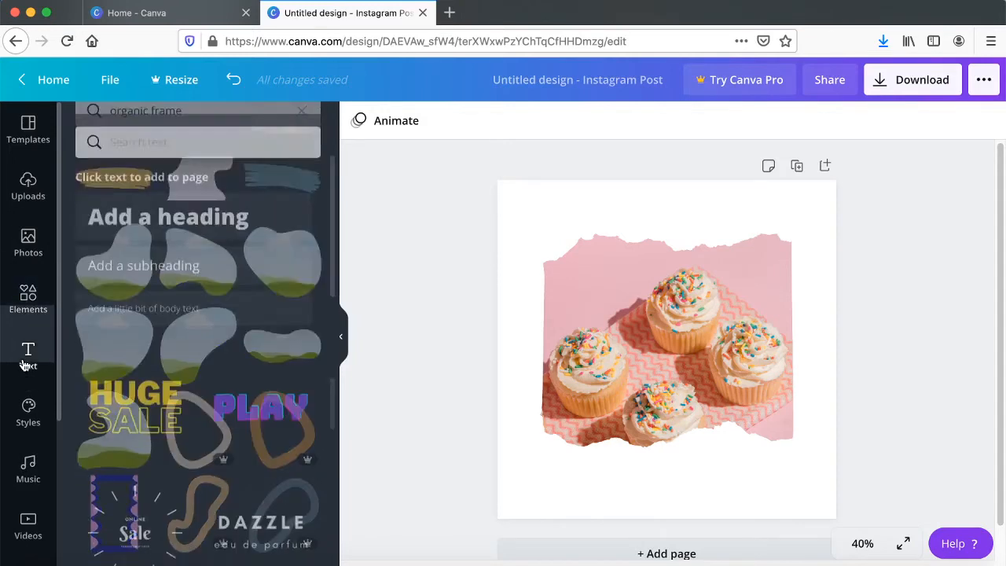
pyautogui.click(27, 307)
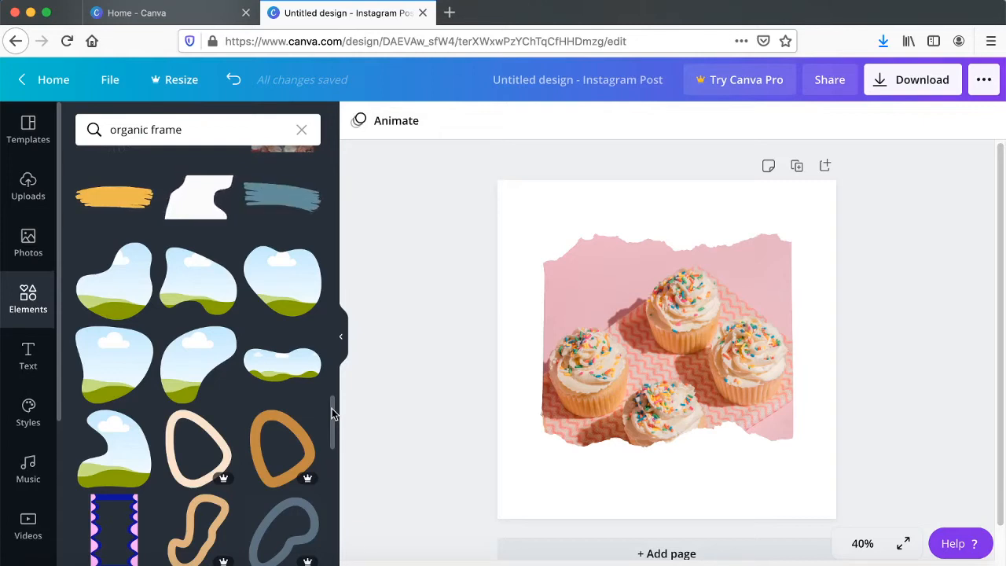
# - Replace the framed cupcakes photo with the uploaded stacked-soaps photo, and replace that with the uploaded pineapple cushion photo
pyautogui.click(28, 187)
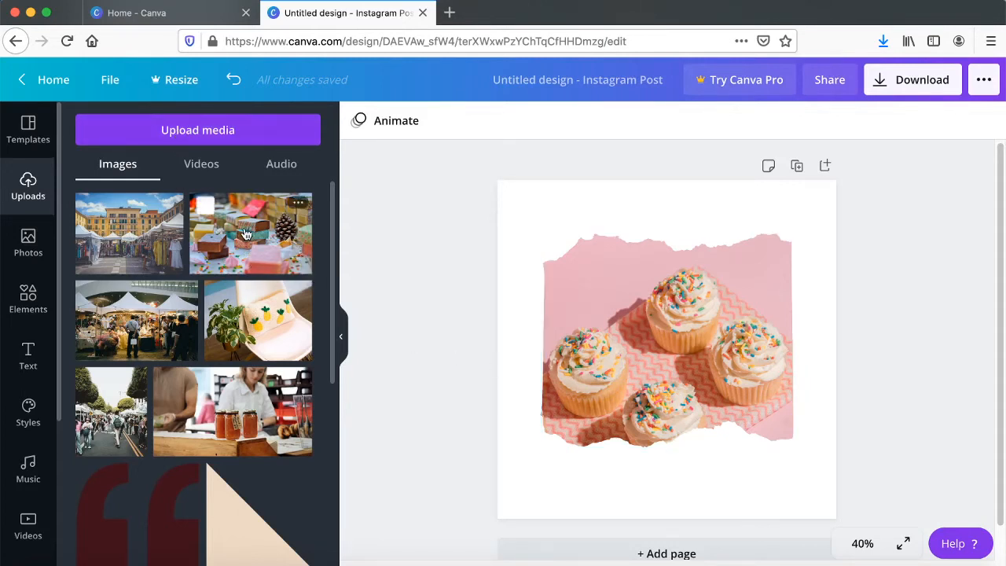
pyautogui.moveTo(246, 244); pyautogui.dragTo(638, 318)
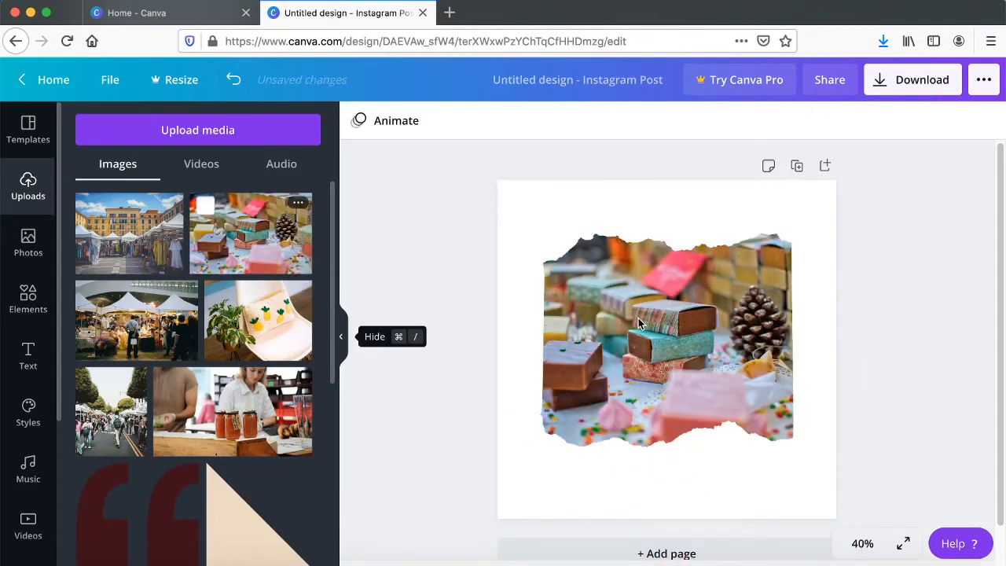
pyautogui.click(276, 327)
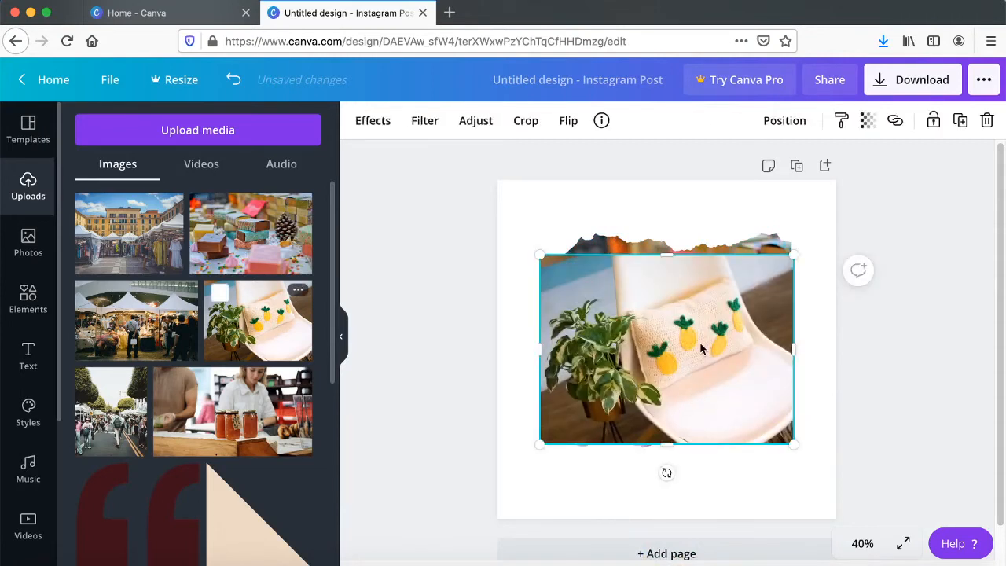
pyautogui.moveTo(702, 348); pyautogui.dragTo(672, 360)
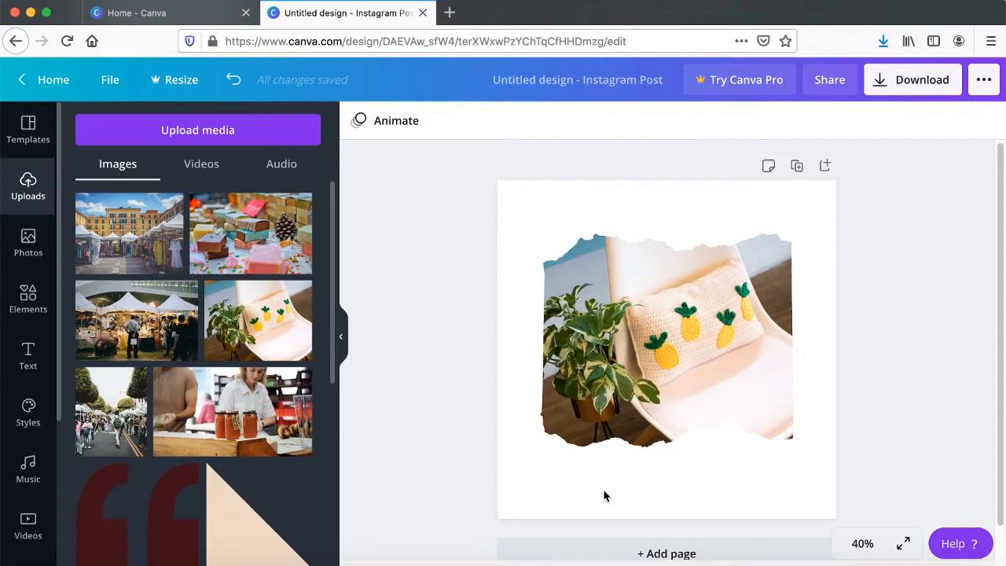
pyautogui.click(628, 388)
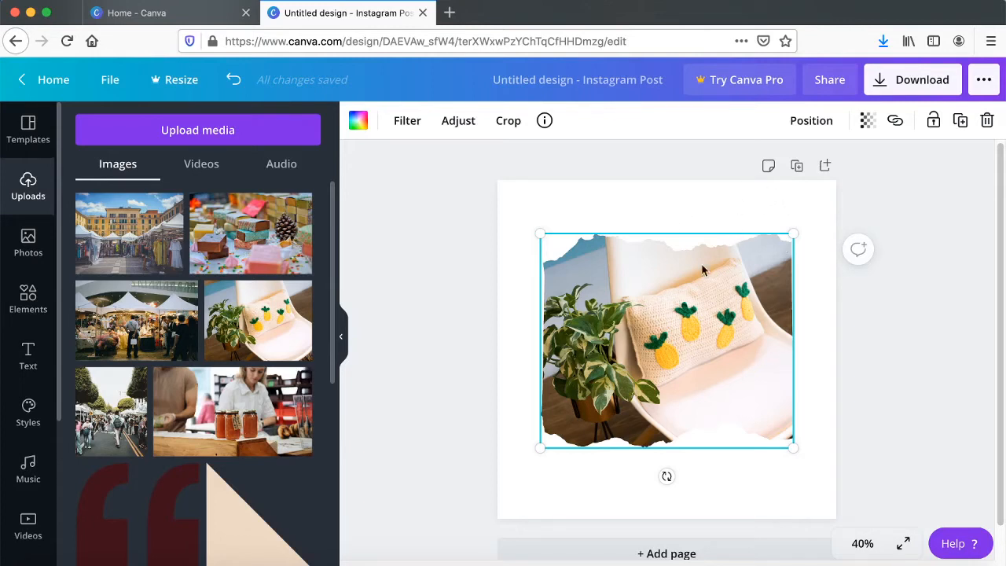
# - Add a blank page after the photo page, move it up to first place and back down to second
pyautogui.moveTo(998, 234); pyautogui.dragTo(1001, 299)
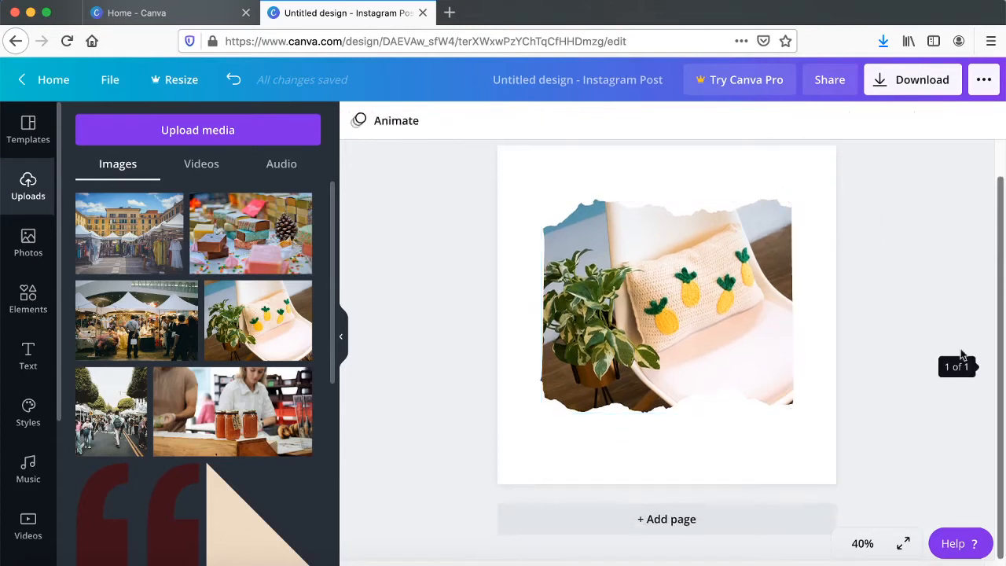
pyautogui.click(687, 526)
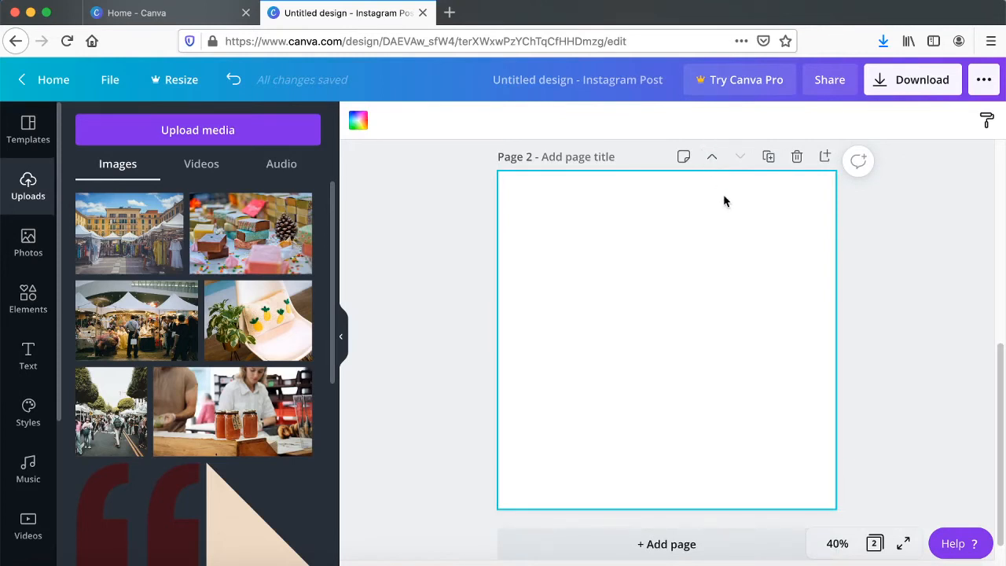
pyautogui.click(712, 157)
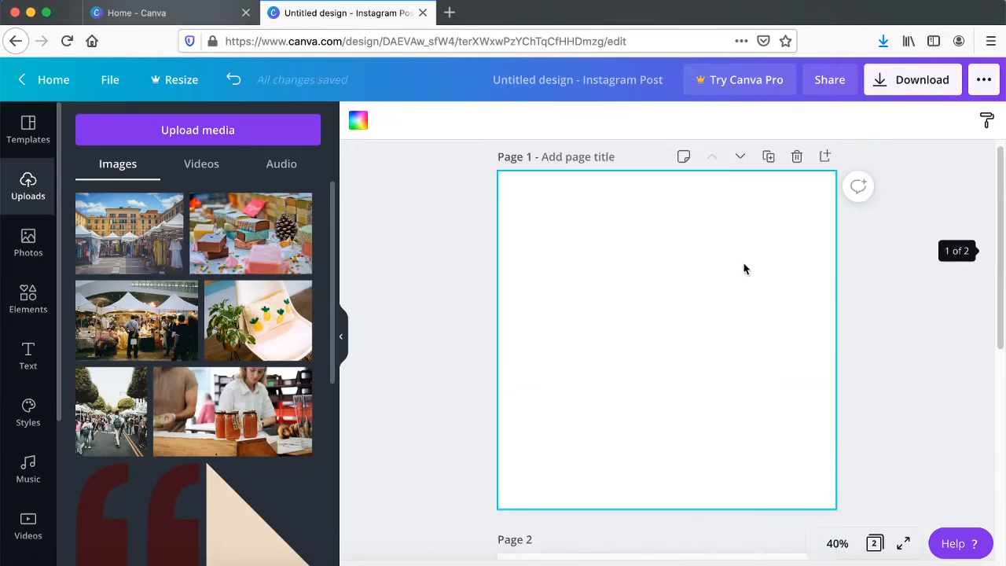
pyautogui.click(741, 157)
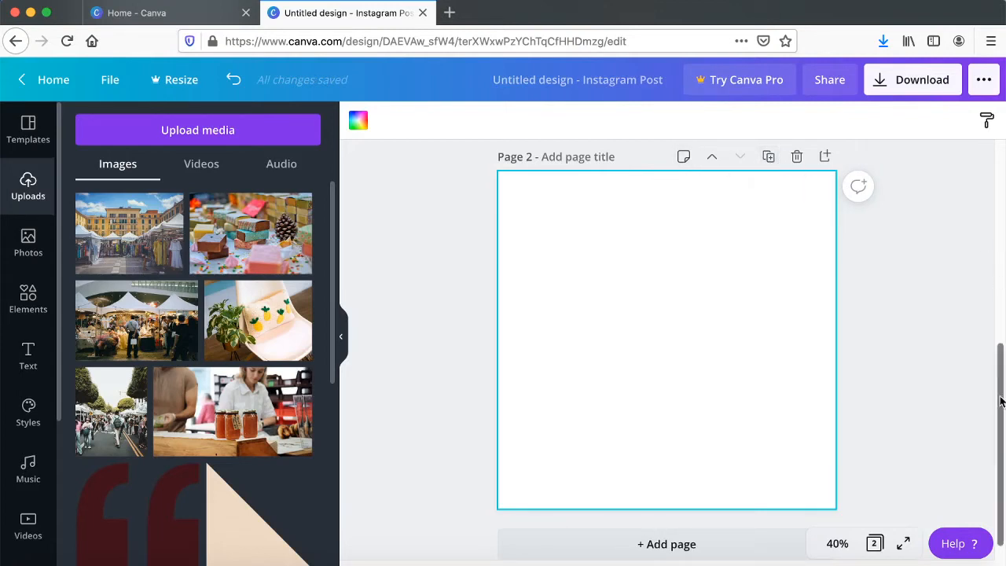
# - Duplicate the pineapple cushion page and delete the duplicate
pyautogui.moveTo(1002, 398); pyautogui.dragTo(1002, 198)
pyautogui.click(790, 261)
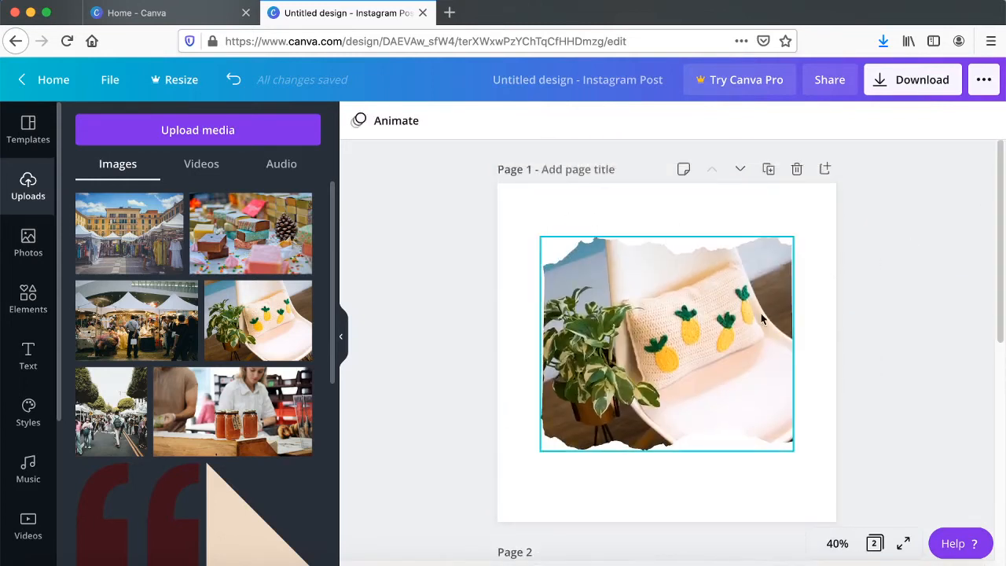
pyautogui.click(770, 171)
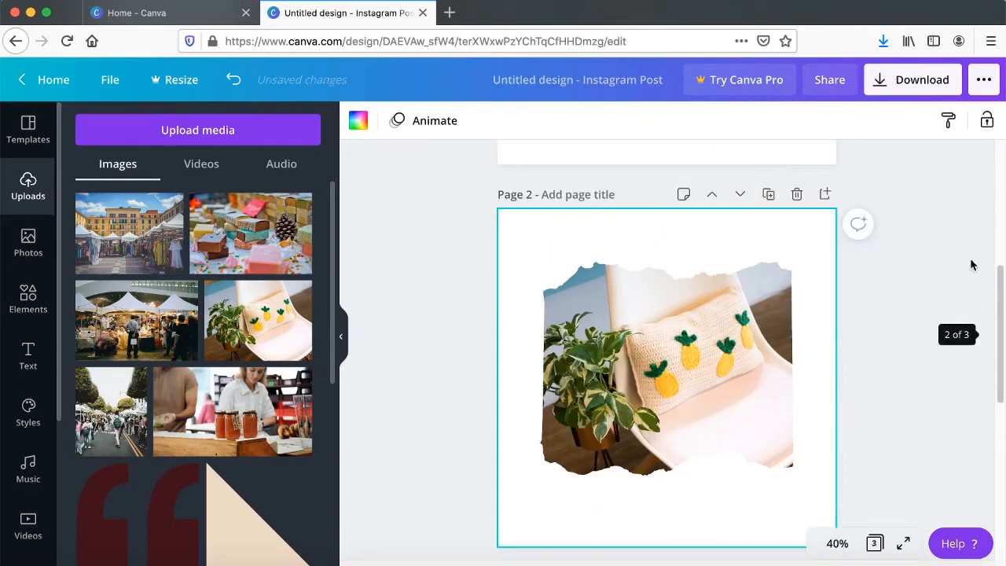
pyautogui.moveTo(995, 298)
pyautogui.mouseDown()
pyautogui.moveTo(991, 198)
pyautogui.moveTo(1004, 302)
pyautogui.mouseUp()
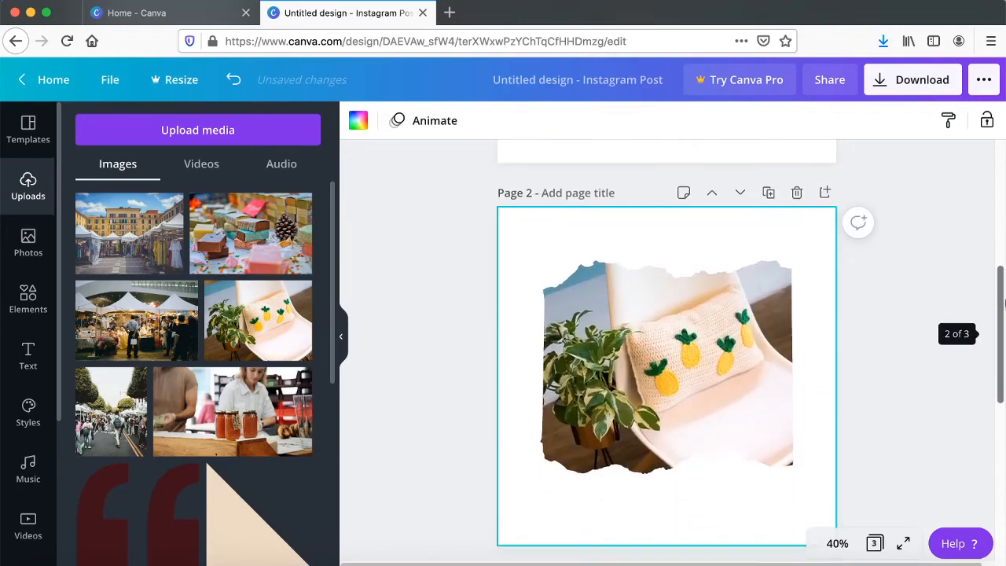
pyautogui.click(798, 197)
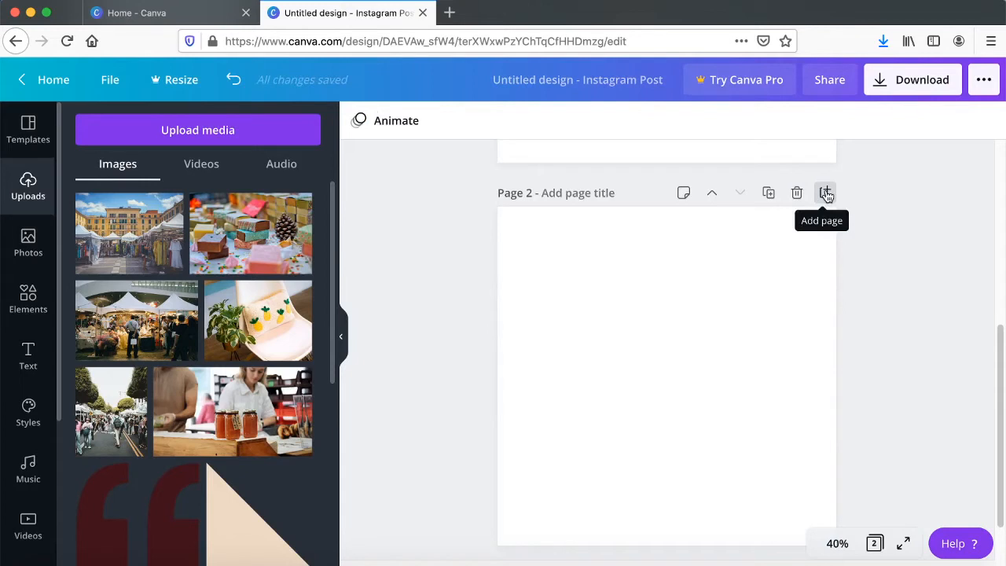
# - Add another blank page after page 2 and delete both blank pages, keeping only the pineapple cushion page
pyautogui.click(826, 193)
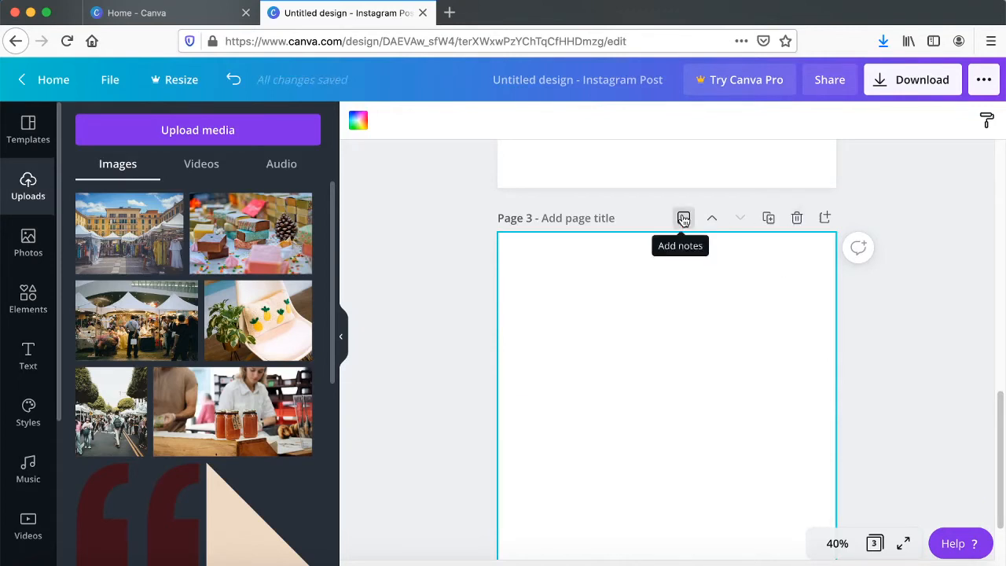
pyautogui.click(796, 218)
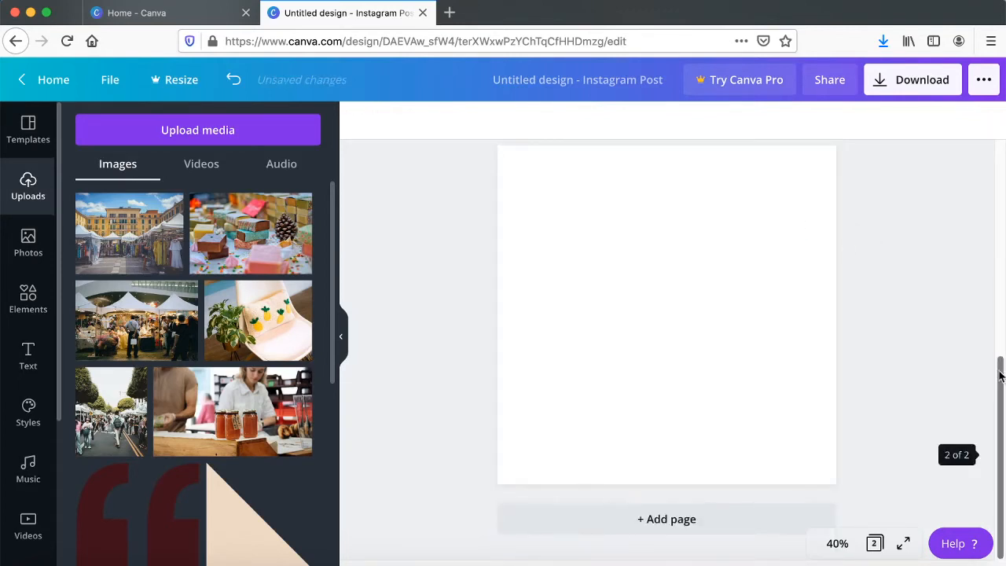
pyautogui.scroll(3, 1003, 348)
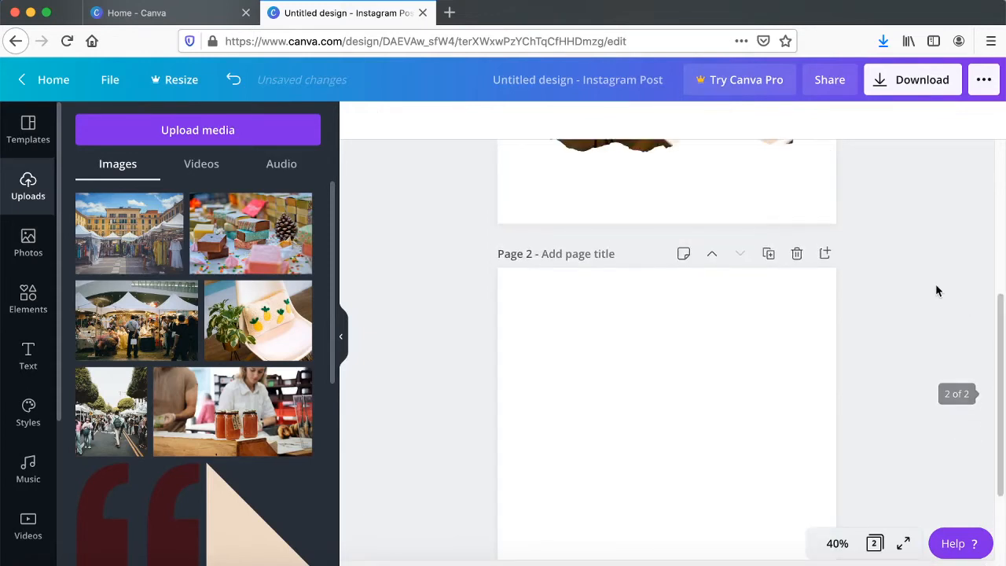
pyautogui.click(798, 253)
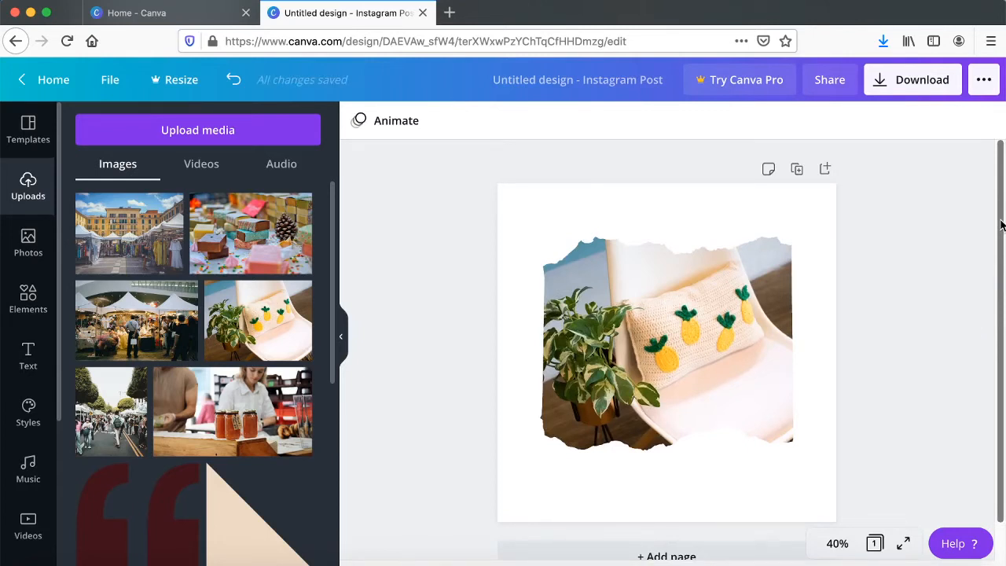
# - Open the empty notes box of the pineapple cushion page and close it again
pyautogui.click(770, 171)
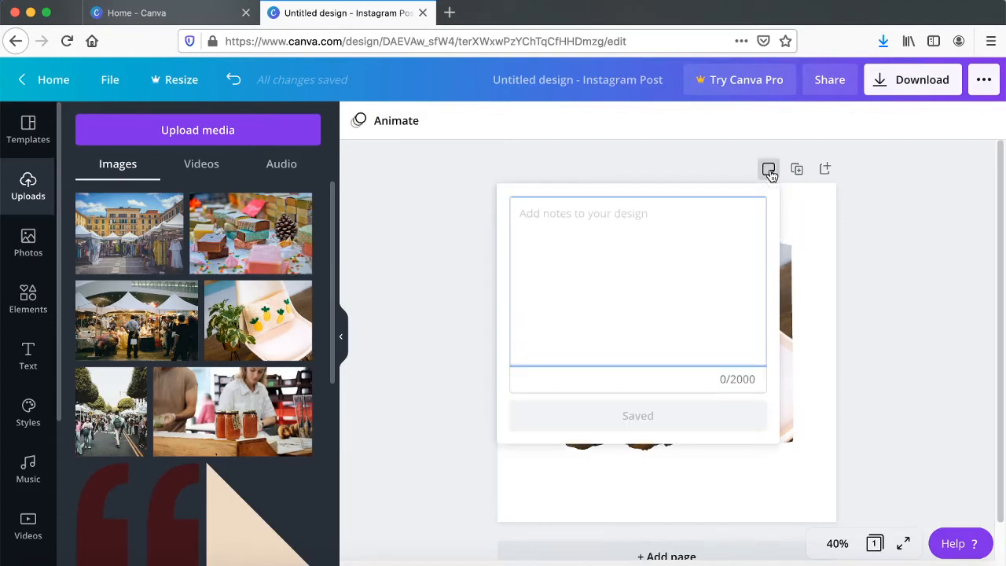
pyautogui.click(929, 307)
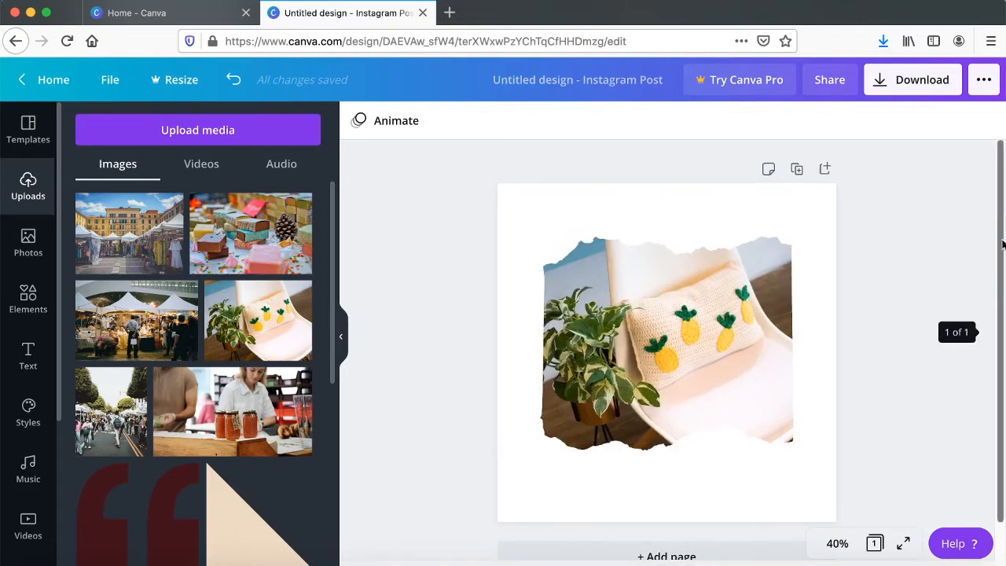
# - Try the Whimsical, Nordic, Peony and Dare filters on the pineapple cushion photo and set the filter back to None
pyautogui.click(687, 309)
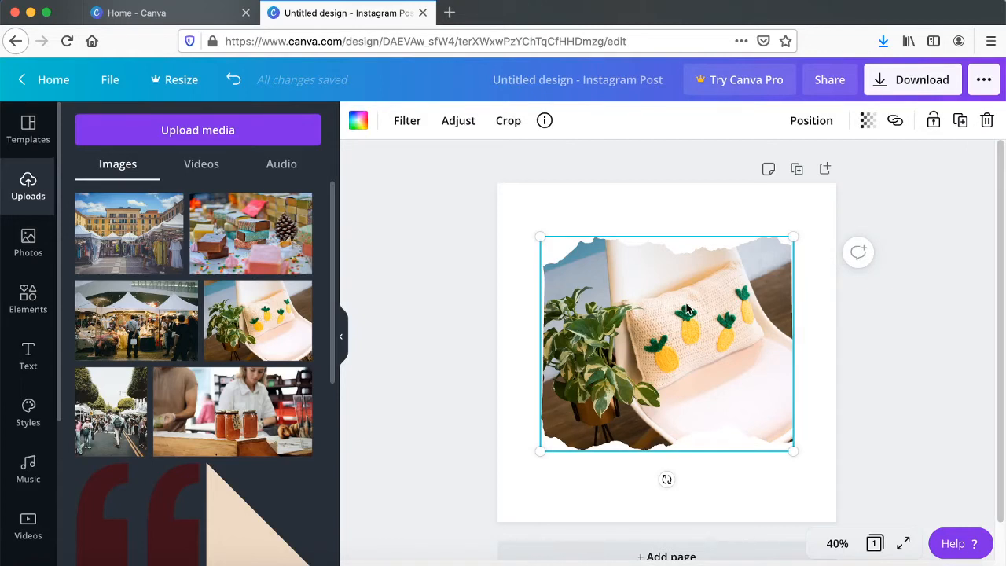
pyautogui.click(406, 125)
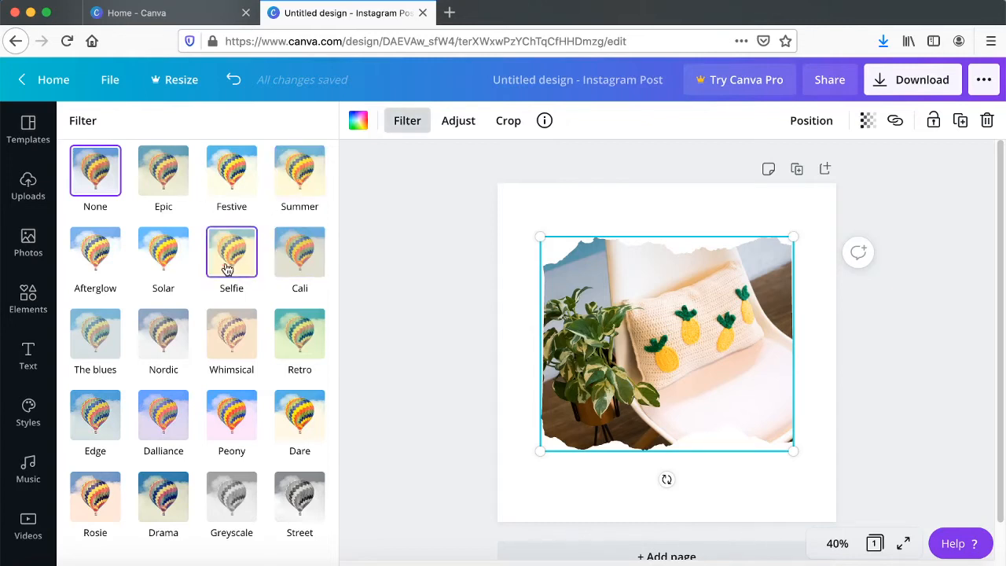
pyautogui.click(234, 347)
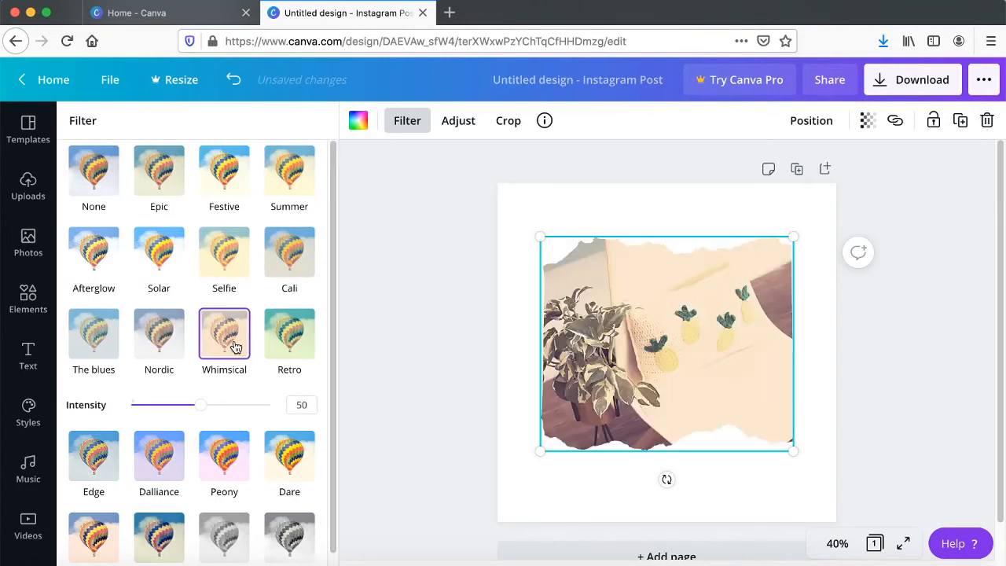
pyautogui.click(167, 335)
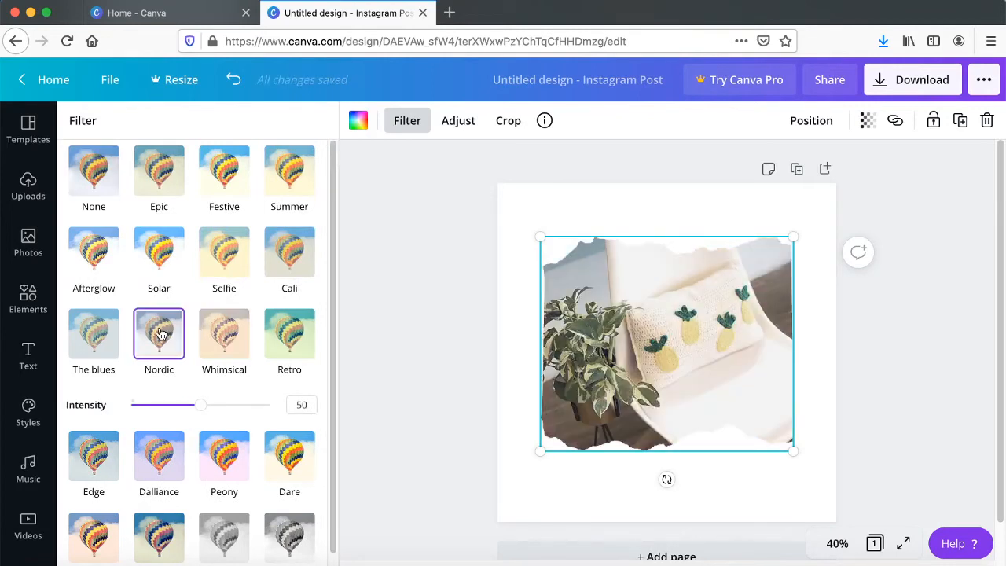
pyautogui.click(226, 456)
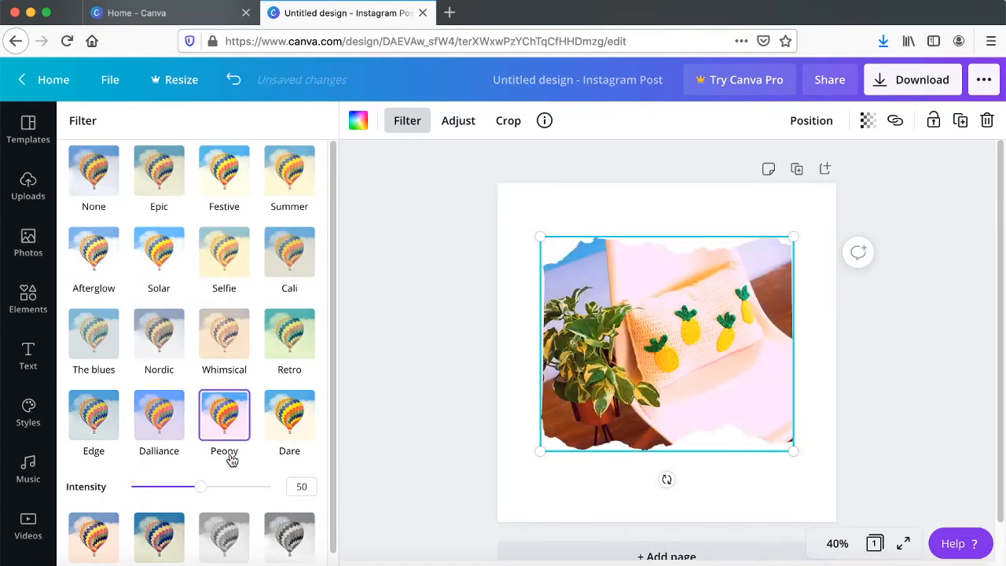
pyautogui.click(281, 426)
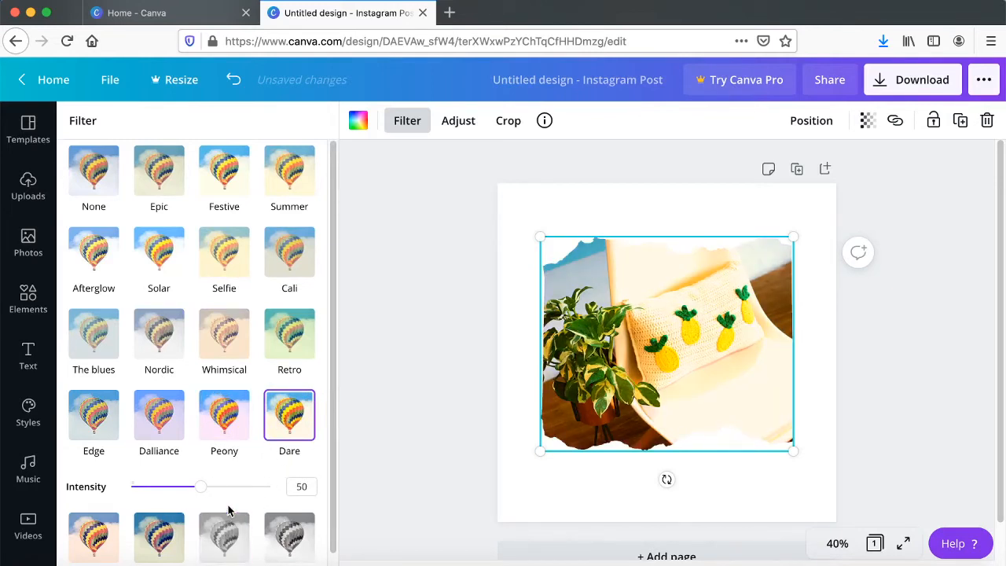
pyautogui.click(103, 176)
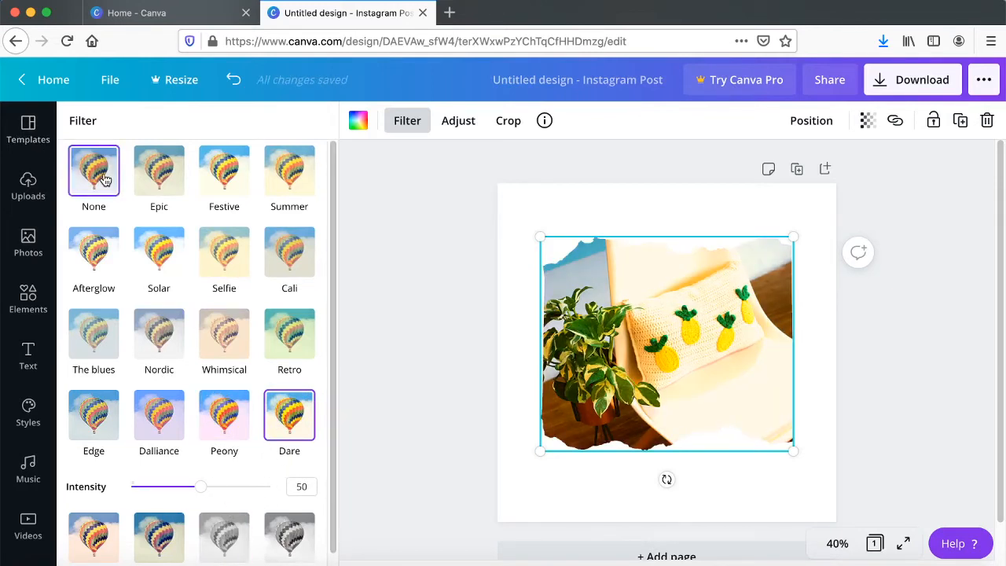
# - Apply the Retro filter to the photo, lower its intensity to 30, and remove the filter
pyautogui.click(306, 354)
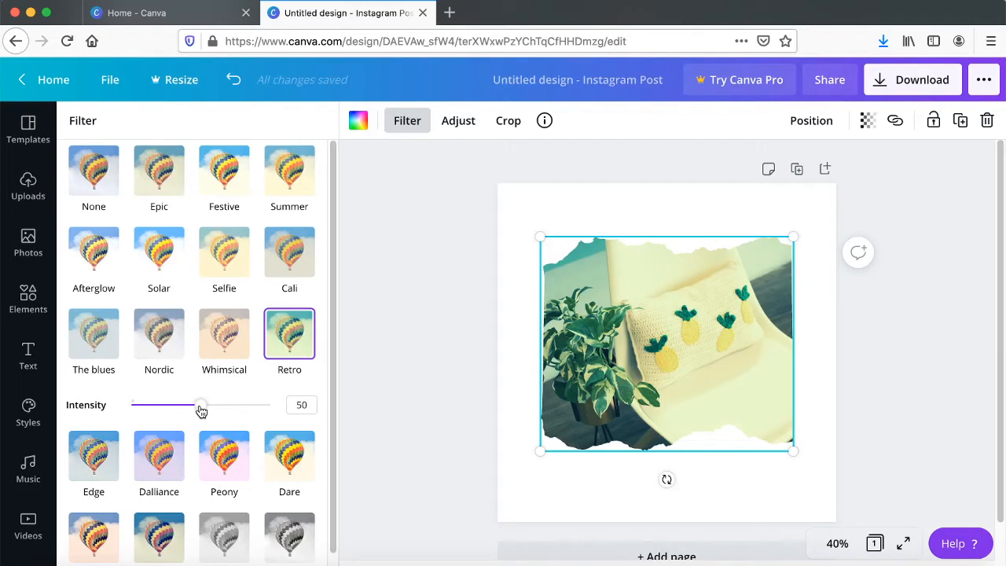
pyautogui.moveTo(201, 410); pyautogui.dragTo(173, 405)
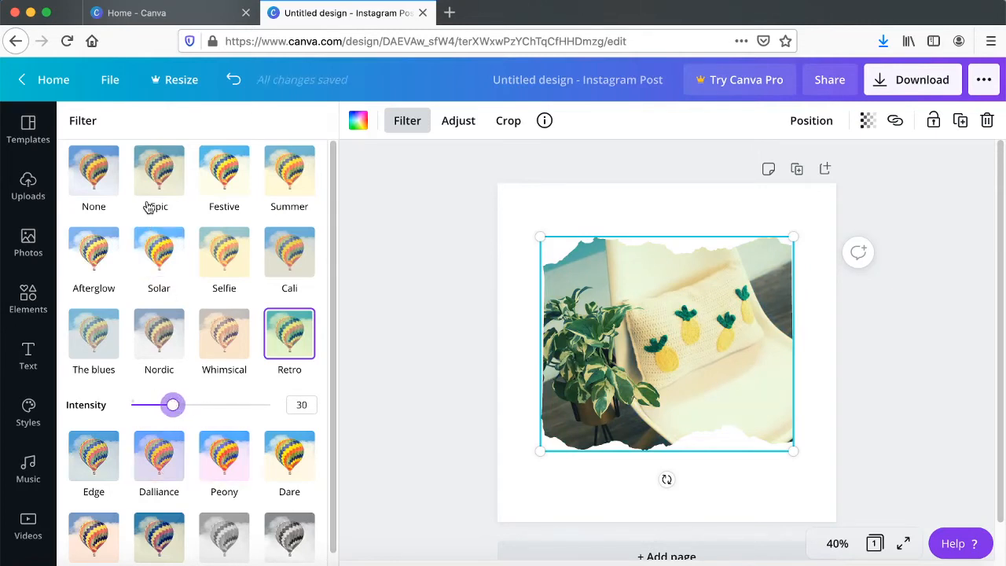
pyautogui.click(112, 173)
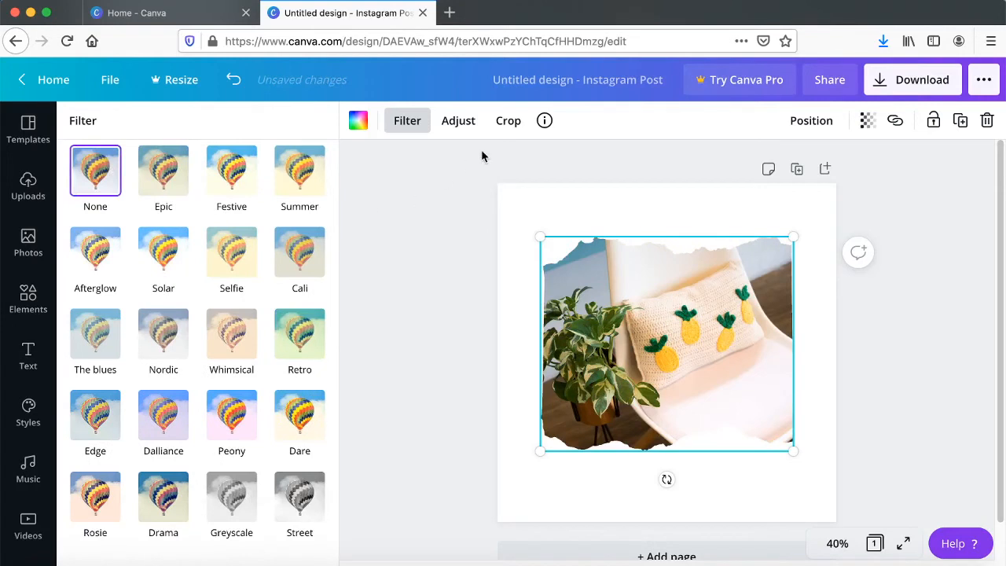
# - Test the photo's adjustments, including contrast -15, brightness 17, tint and blur, and reset them all
pyautogui.click(459, 123)
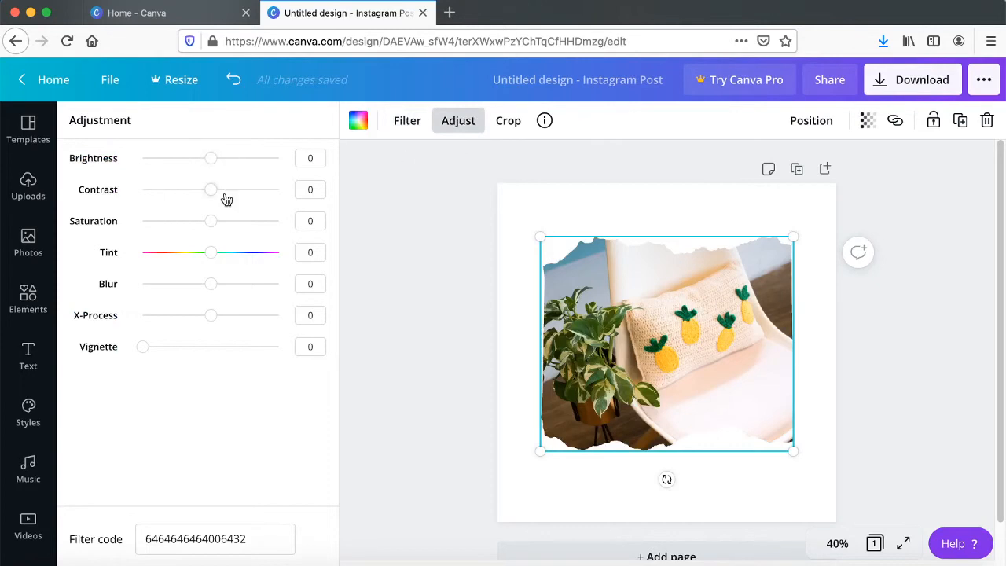
pyautogui.moveTo(214, 259)
pyautogui.mouseDown()
pyautogui.moveTo(236, 254)
pyautogui.moveTo(205, 261)
pyautogui.mouseUp()
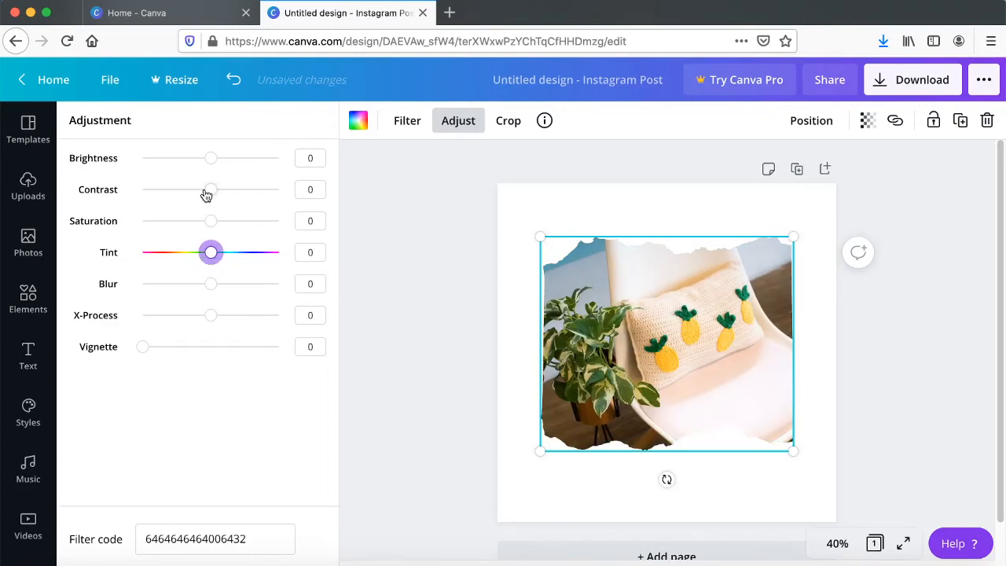
pyautogui.moveTo(209, 194)
pyautogui.mouseDown()
pyautogui.moveTo(232, 195)
pyautogui.moveTo(201, 193)
pyautogui.mouseUp()
pyautogui.moveTo(210, 158); pyautogui.dragTo(222, 159)
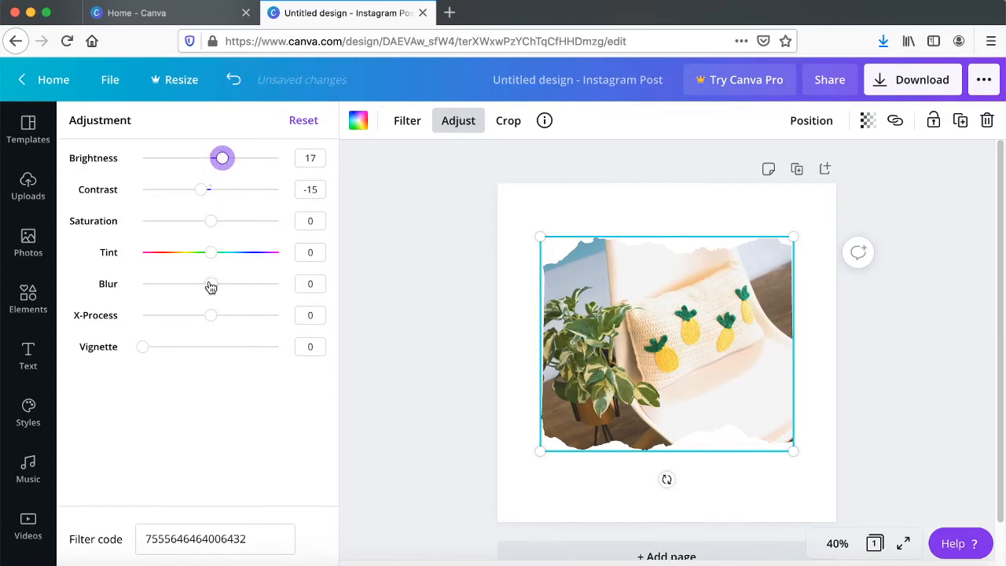
pyautogui.moveTo(211, 286)
pyautogui.mouseDown()
pyautogui.moveTo(234, 285)
pyautogui.moveTo(207, 287)
pyautogui.mouseUp()
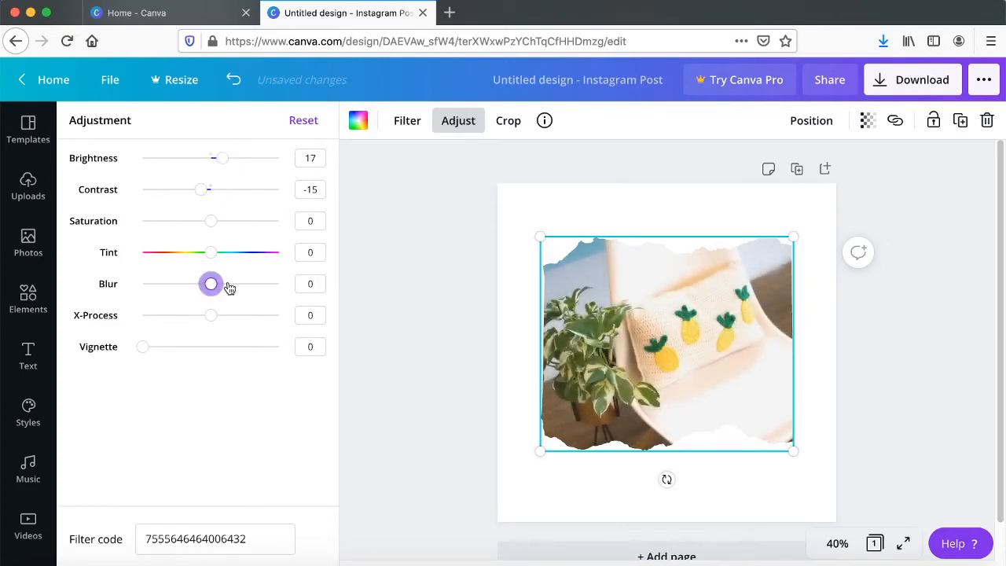
pyautogui.click(302, 123)
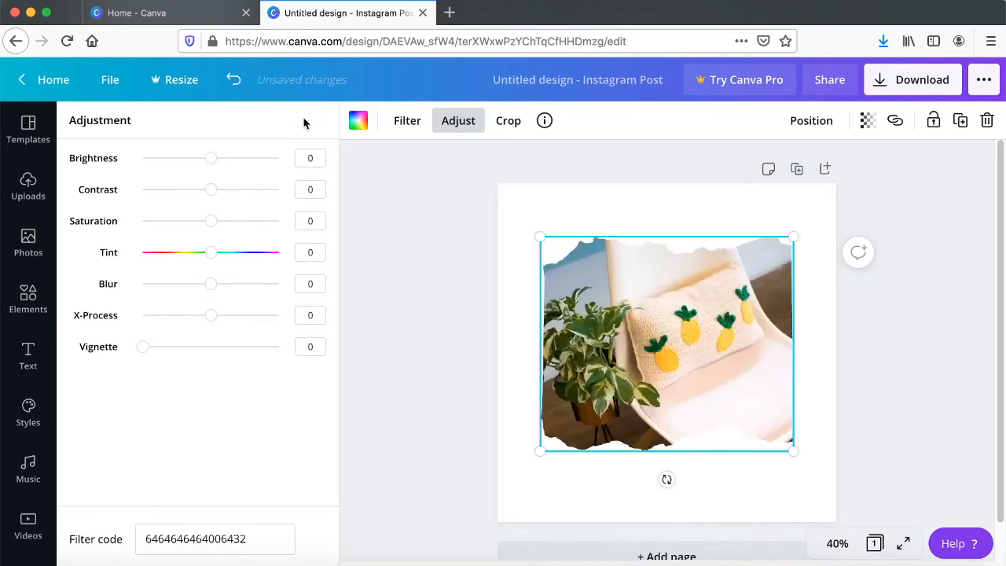
# - Try cropping the framed photo by slightly enlarging it inside the torn-paper frame, and cancel the crop
pyautogui.click(513, 122)
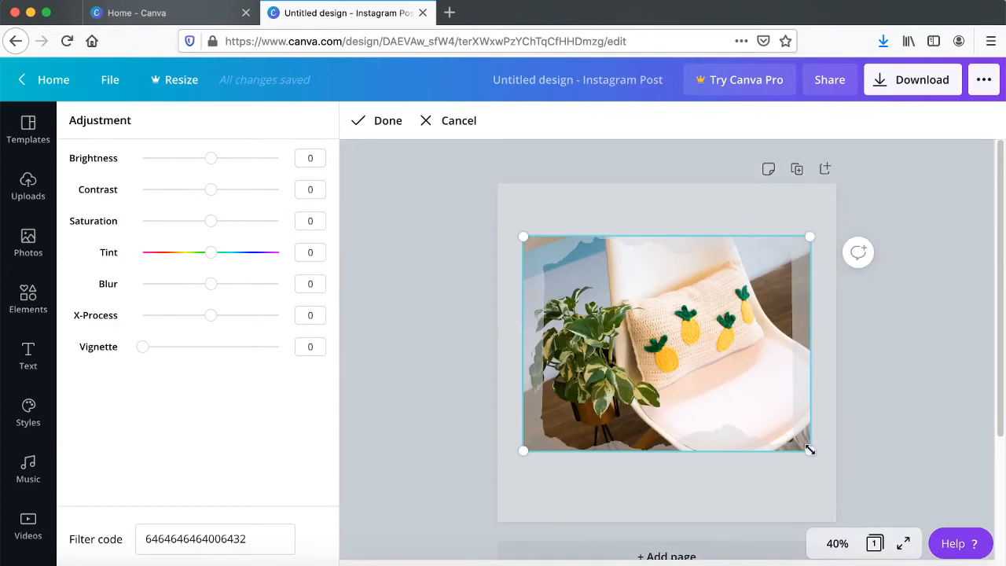
pyautogui.moveTo(775, 432); pyautogui.dragTo(734, 404)
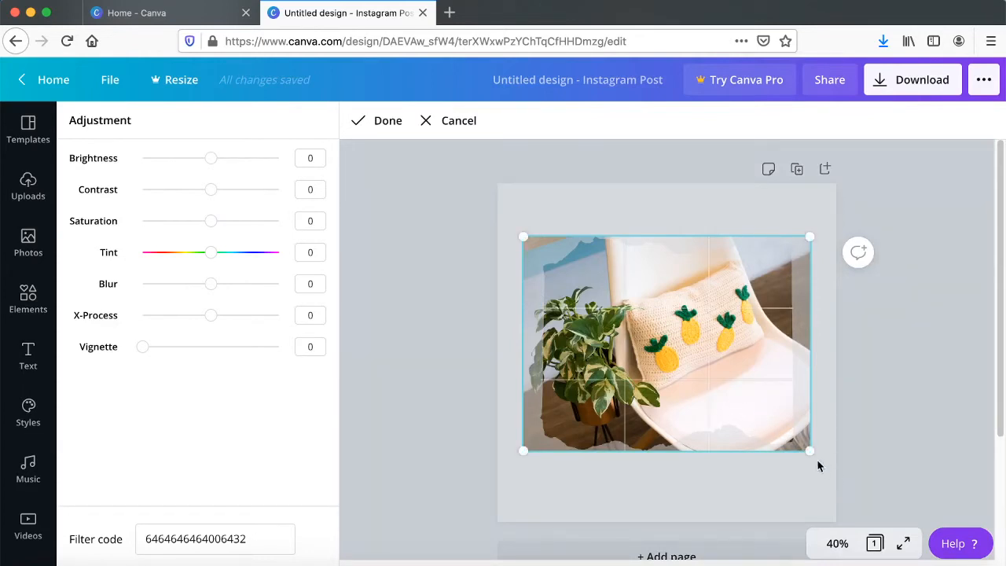
pyautogui.moveTo(810, 450)
pyautogui.mouseDown()
pyautogui.moveTo(860, 486)
pyautogui.moveTo(817, 461)
pyautogui.mouseUp()
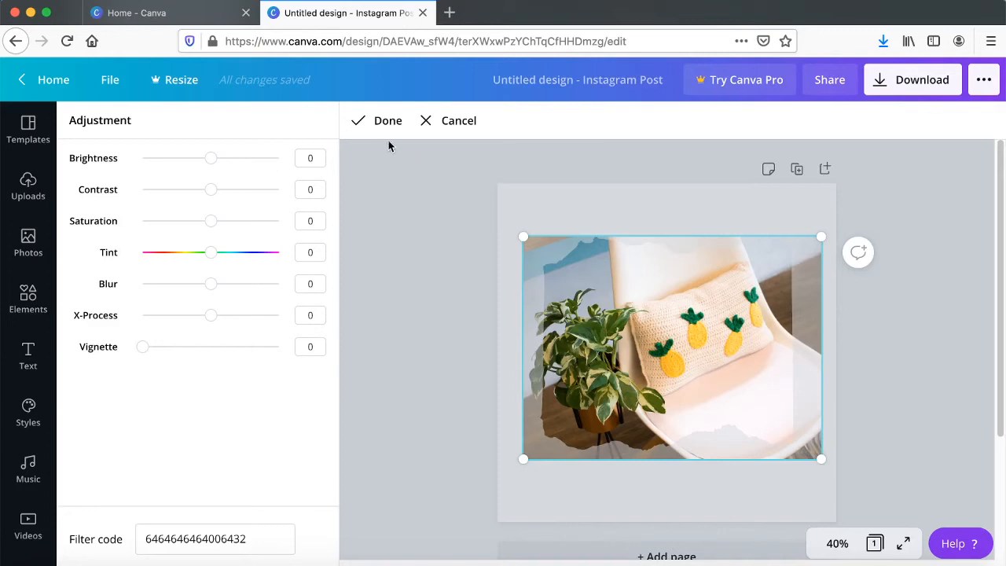
pyautogui.click(454, 125)
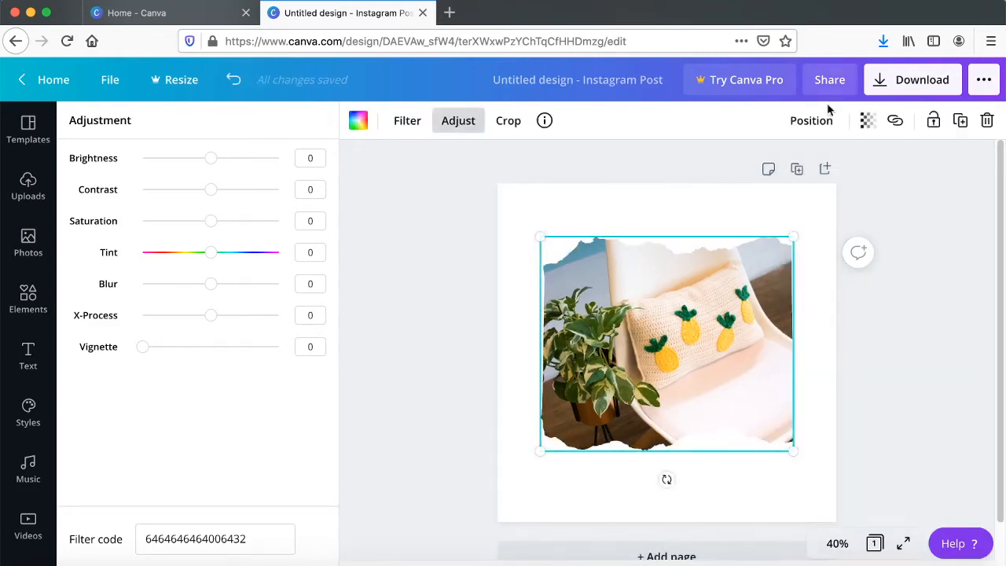
# - View the photo's layering and page alignment options, and test its transparency, leaving it at 100
pyautogui.click(812, 123)
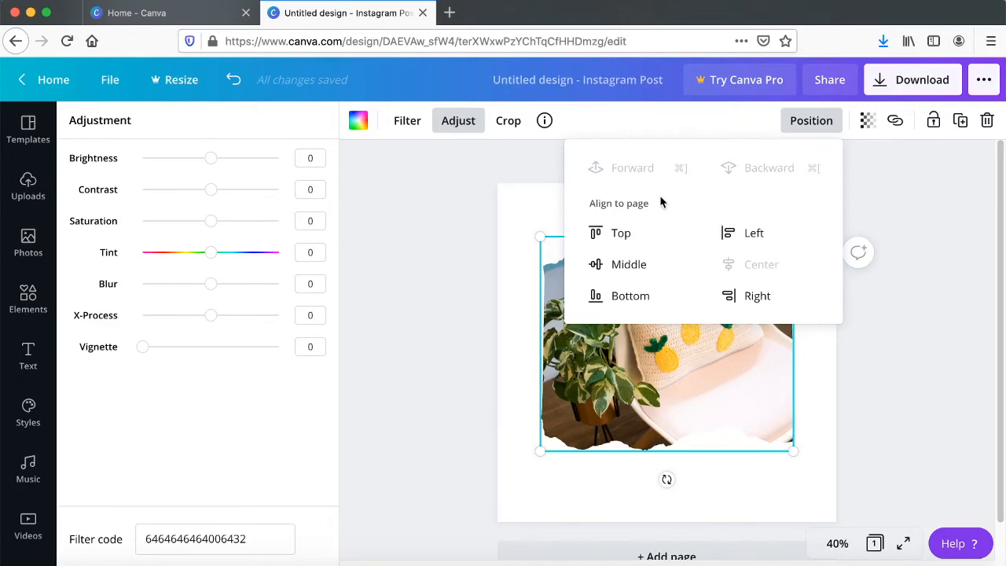
pyautogui.click(866, 122)
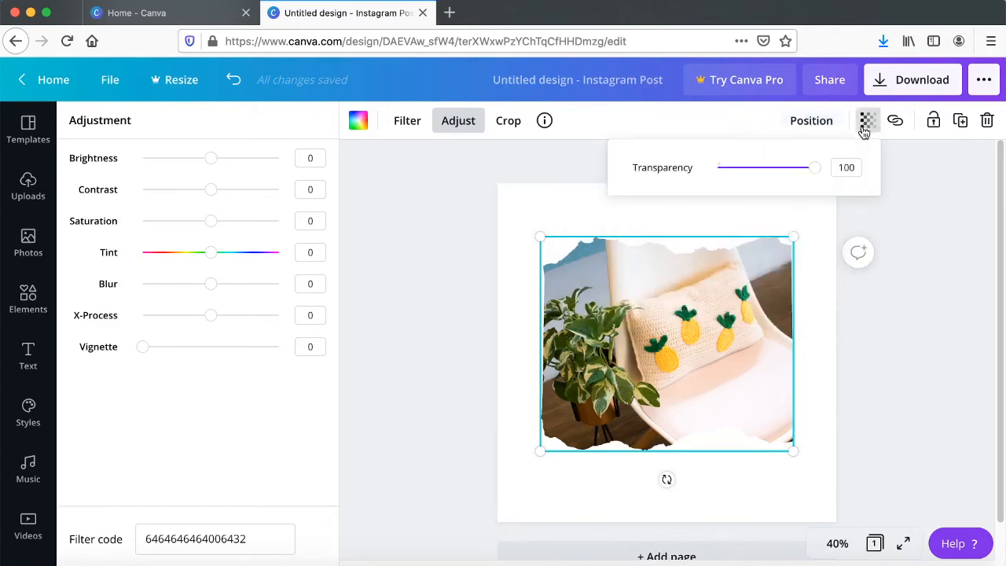
pyautogui.moveTo(816, 169); pyautogui.dragTo(835, 176)
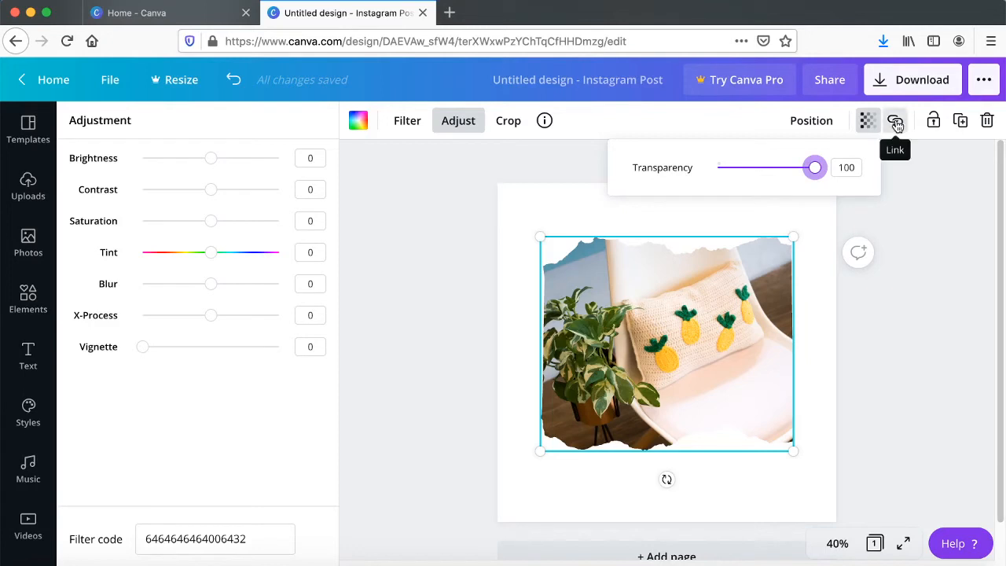
pyautogui.click(914, 148)
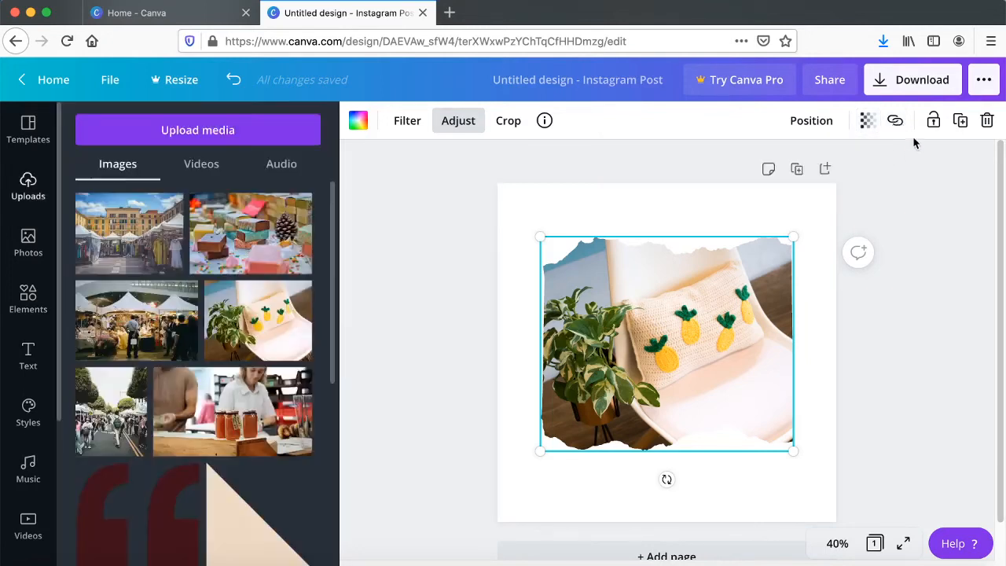
# - Open the link entry for the photo and close it without adding a link
pyautogui.click(897, 122)
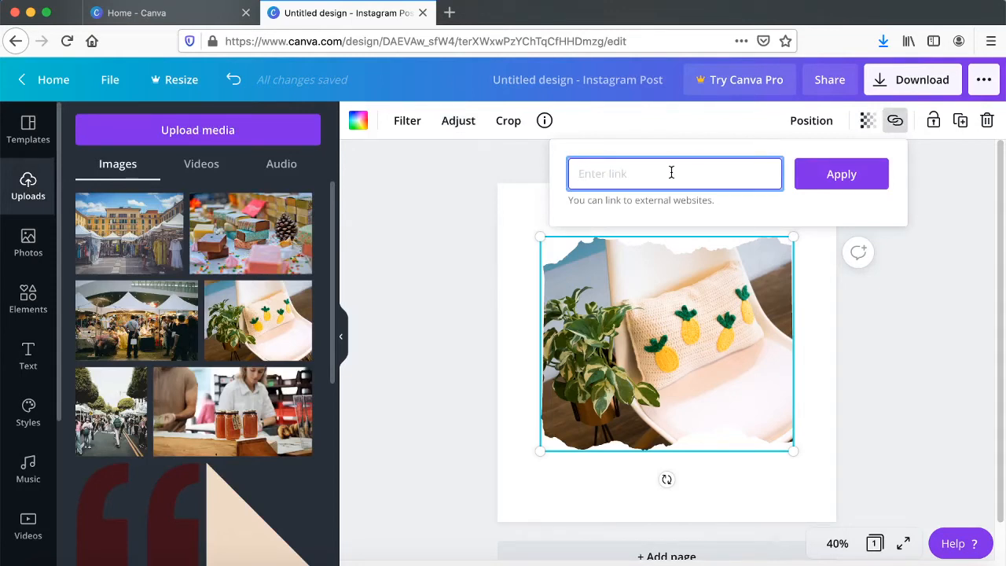
pyautogui.click(939, 316)
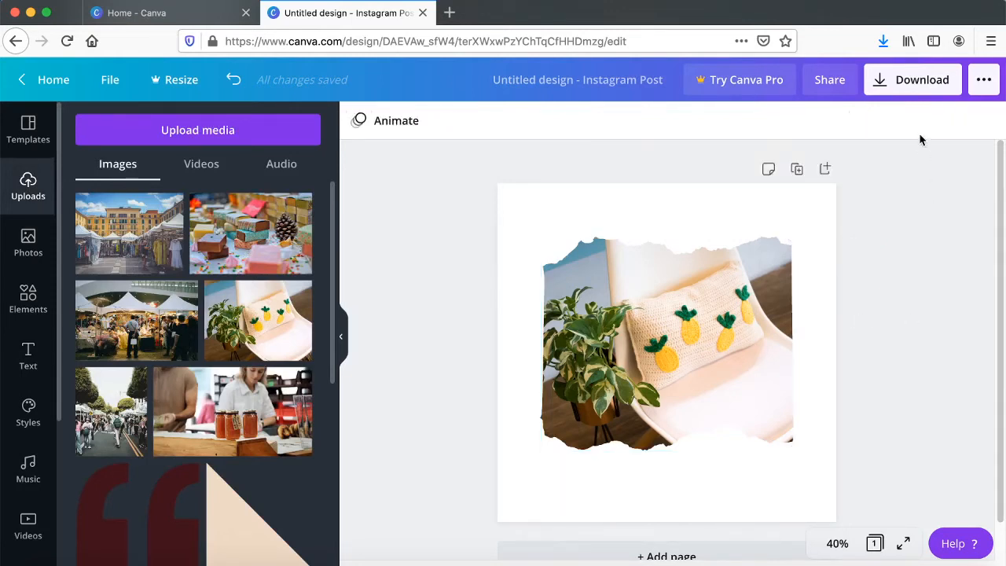
# - Lock the pineapple cushion photo on the page and unlock it again
pyautogui.click(743, 280)
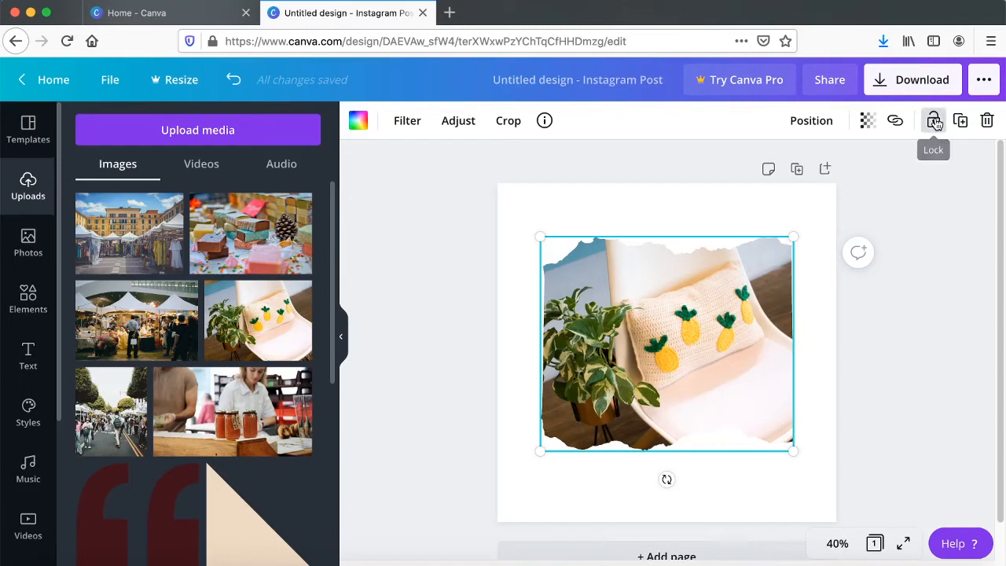
pyautogui.click(934, 122)
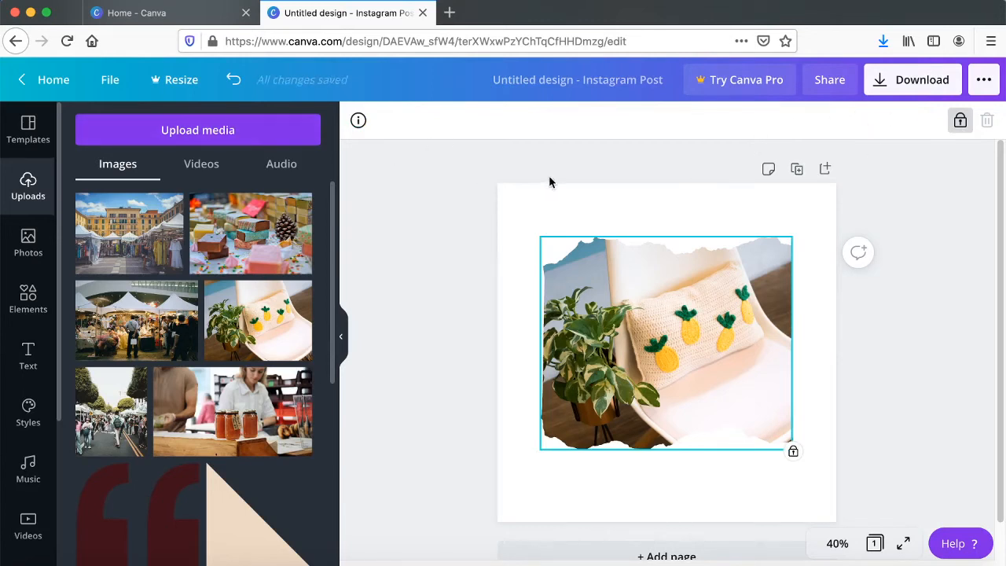
pyautogui.click(961, 122)
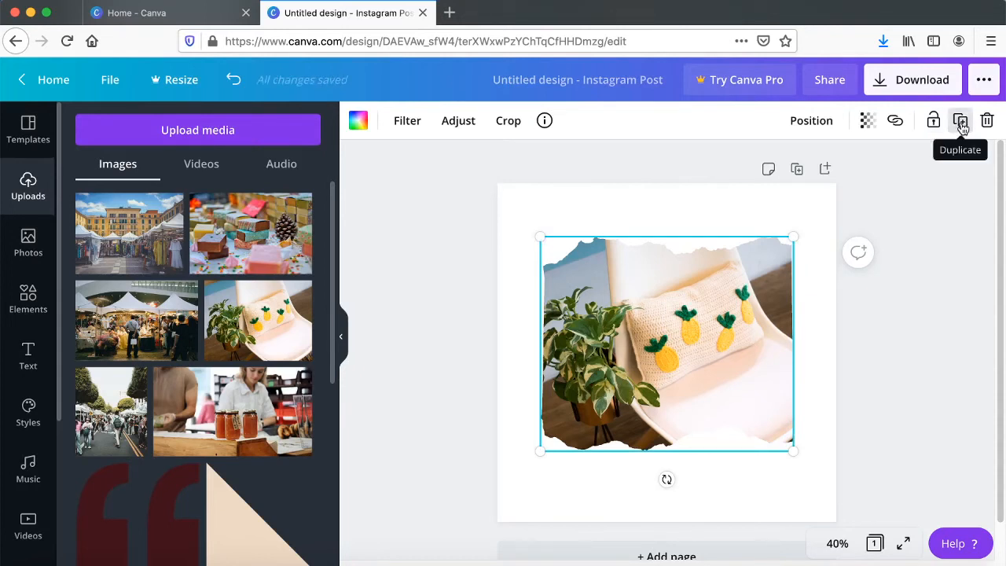
# - Duplicate the framed photo, offset the copy down to the right, and delete the copy's image and its empty frame
pyautogui.click(961, 124)
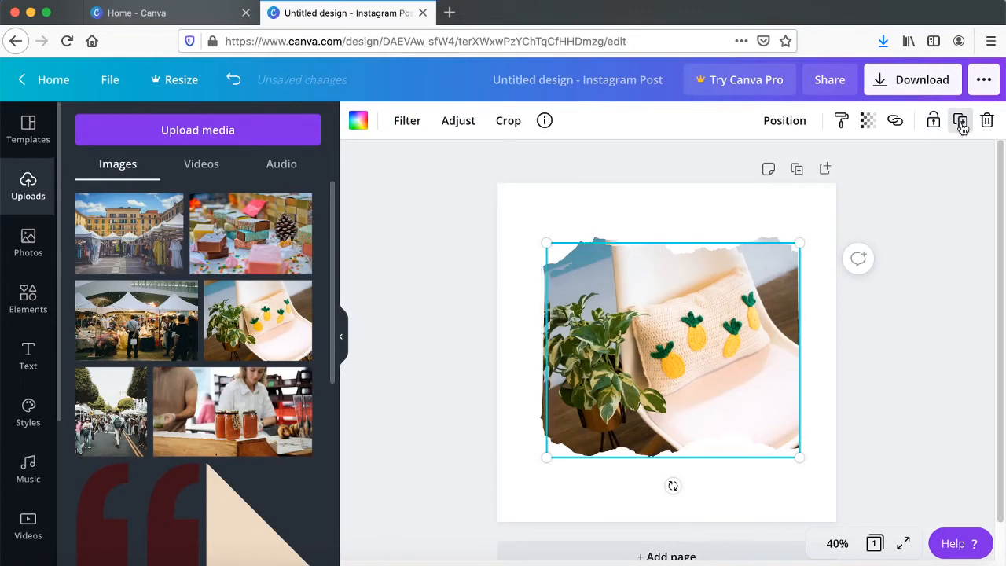
pyautogui.moveTo(626, 329); pyautogui.dragTo(663, 360)
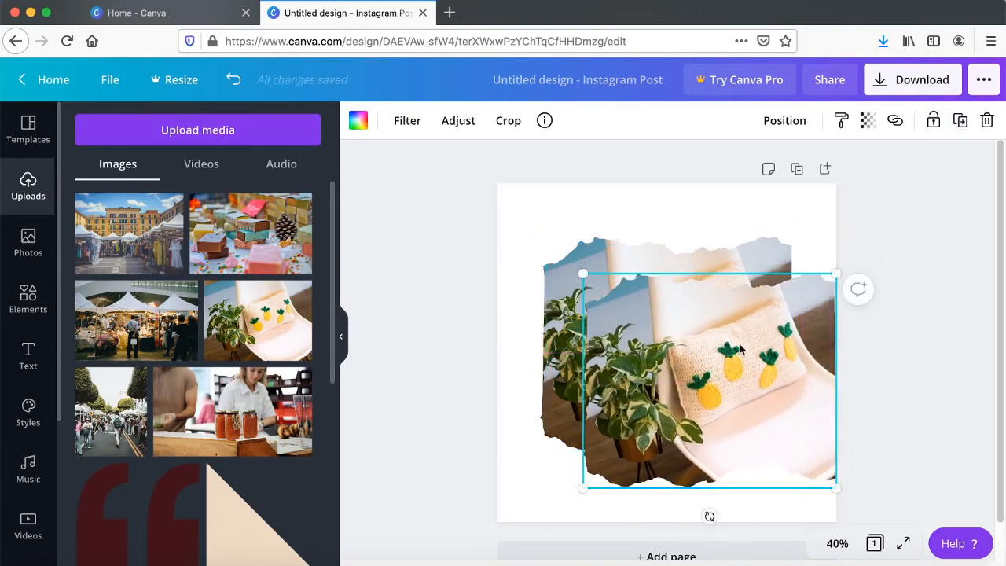
pyautogui.click(987, 122)
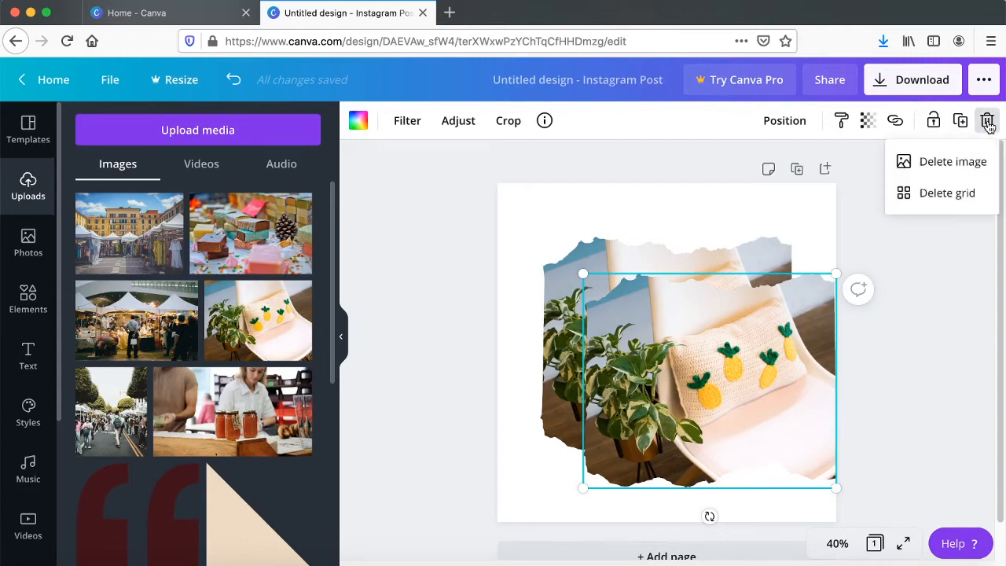
pyautogui.click(940, 169)
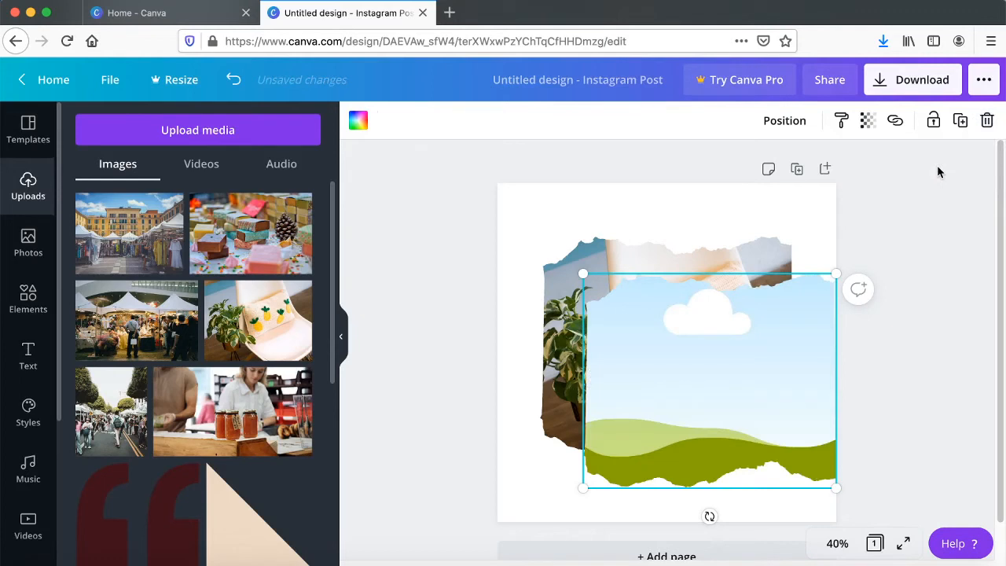
pyautogui.click(988, 121)
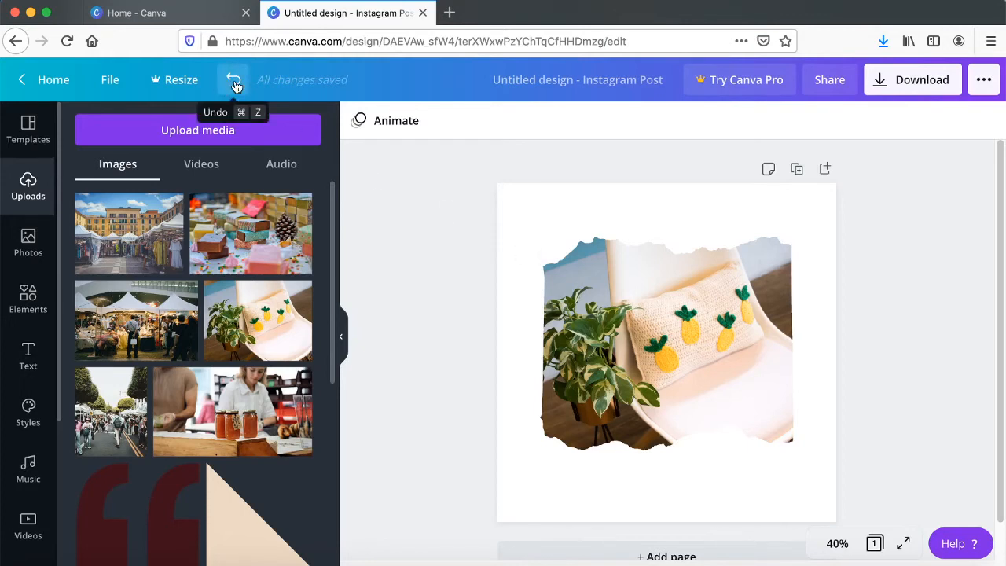
# - Undo the deletion of the empty frame copy and redo it
pyautogui.click(234, 83)
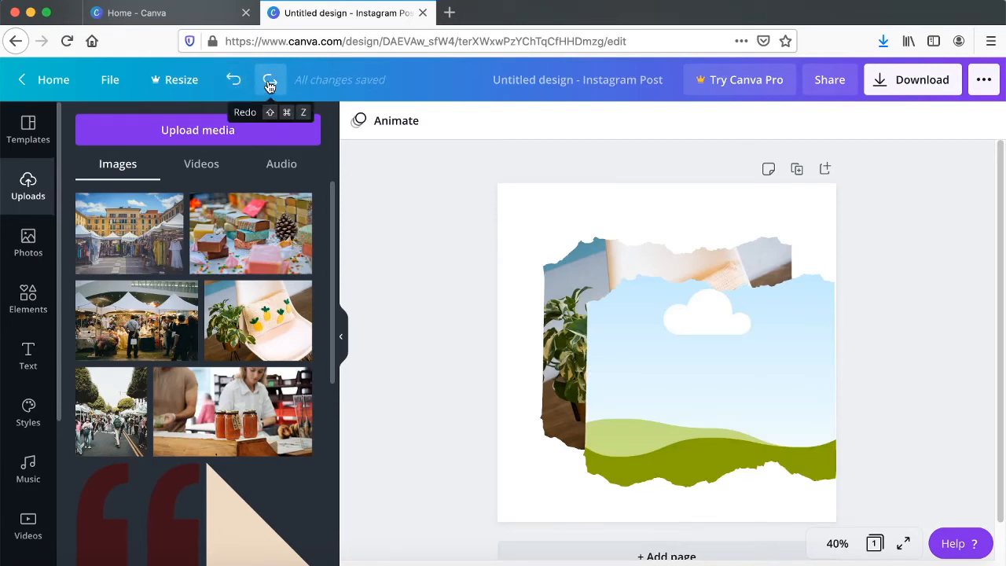
pyautogui.click(269, 82)
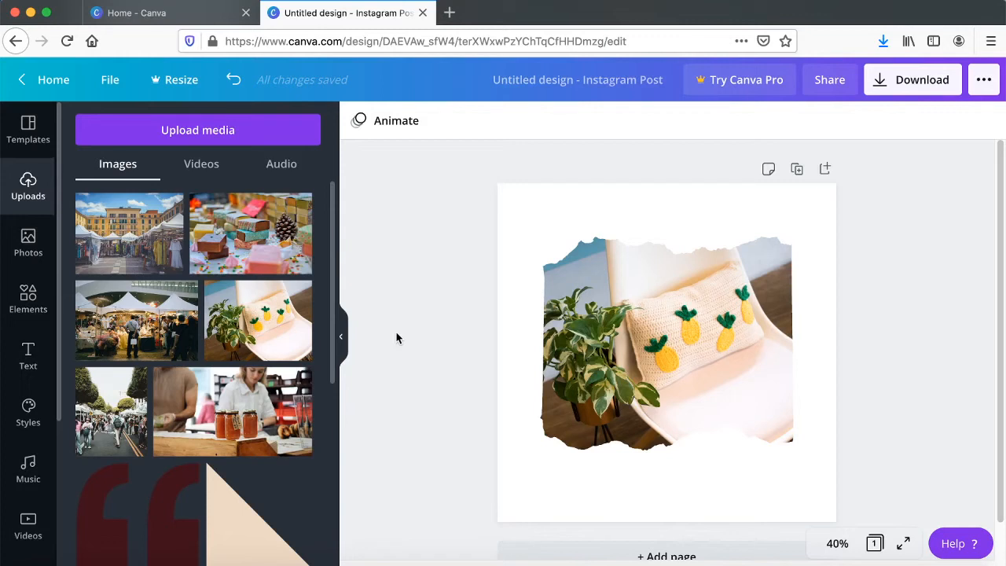
# - Place another copy of the framed photo offset down to the right of the original, and delete that copy
pyautogui.click(744, 322)
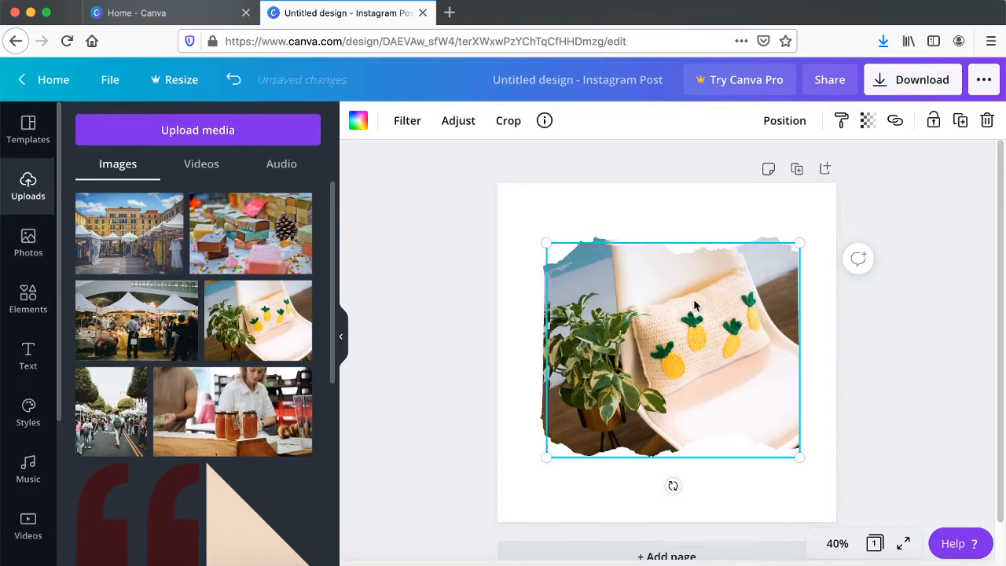
pyautogui.moveTo(694, 297); pyautogui.dragTo(738, 337)
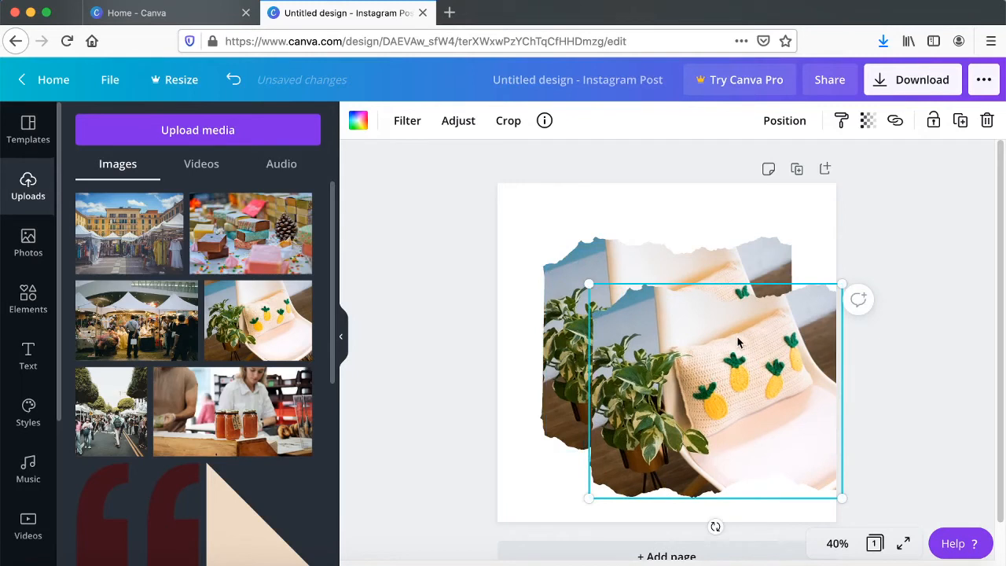
pyautogui.click(989, 121)
pyautogui.click(892, 195)
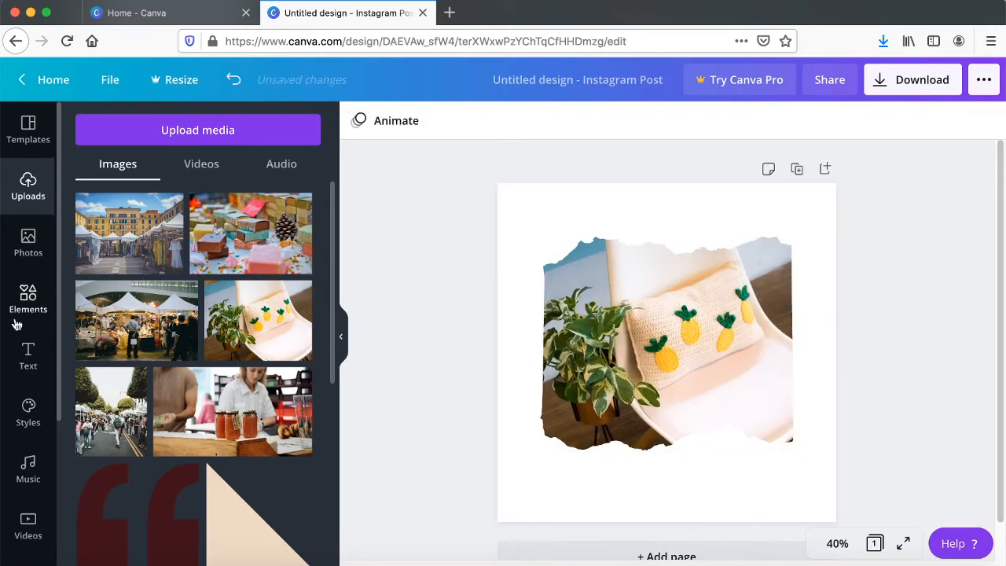
# - Add a heading to the page that reads "This is the title"
pyautogui.click(26, 357)
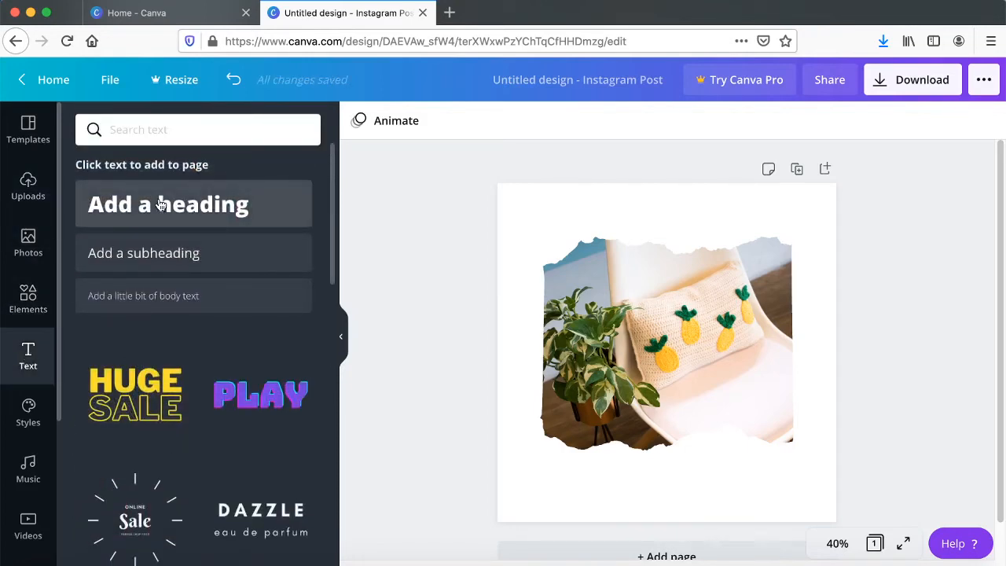
pyautogui.click(159, 204)
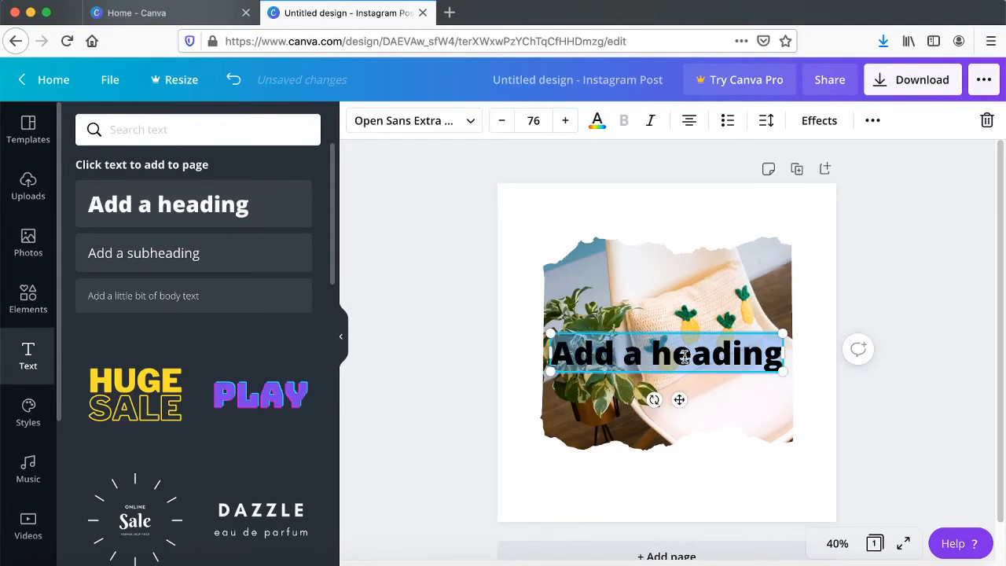
pyautogui.write('This is the ti')
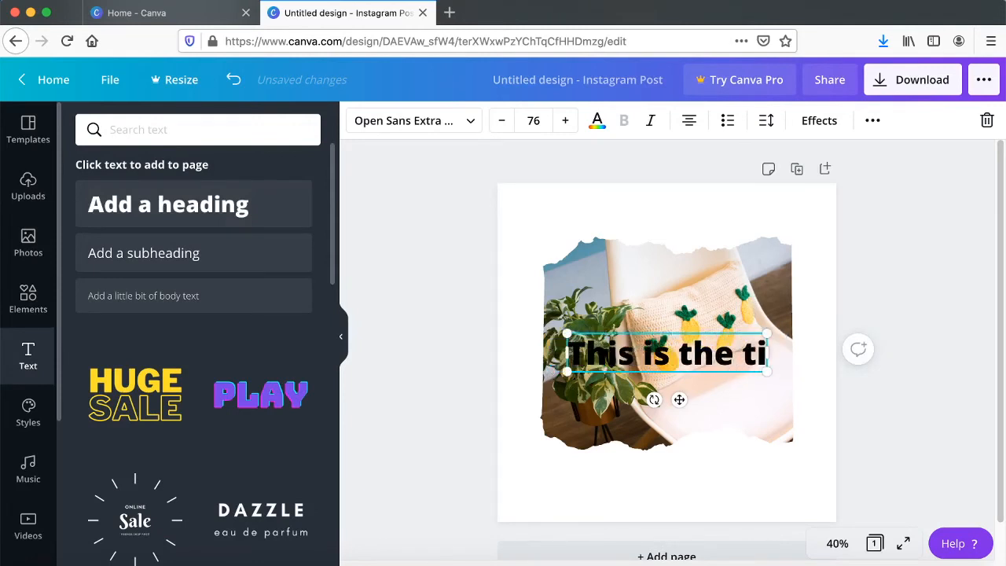
pyautogui.write('tle')
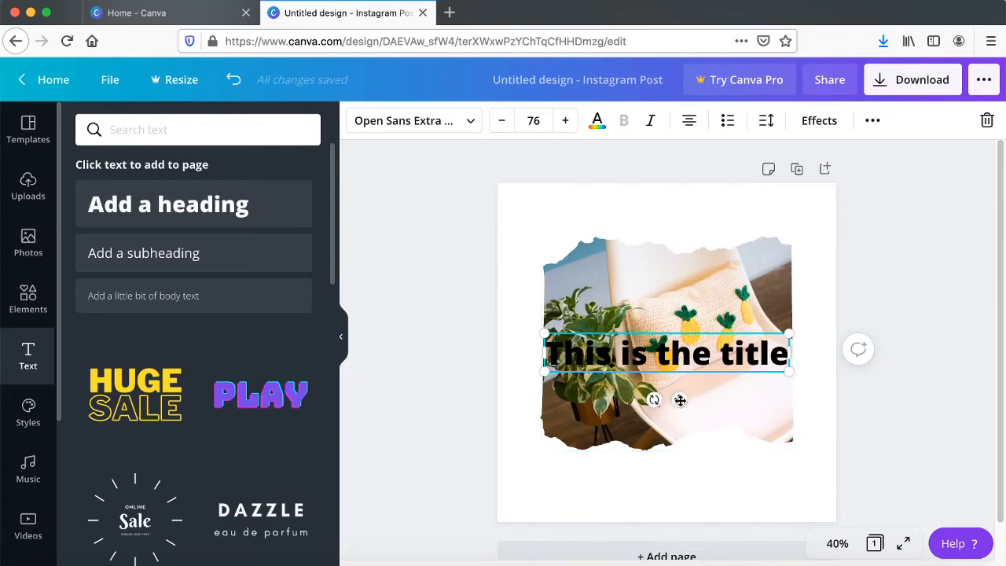
# - Move the heading below the framed photo and tilt it slightly counterclockwise
pyautogui.moveTo(660, 398); pyautogui.dragTo(651, 267)
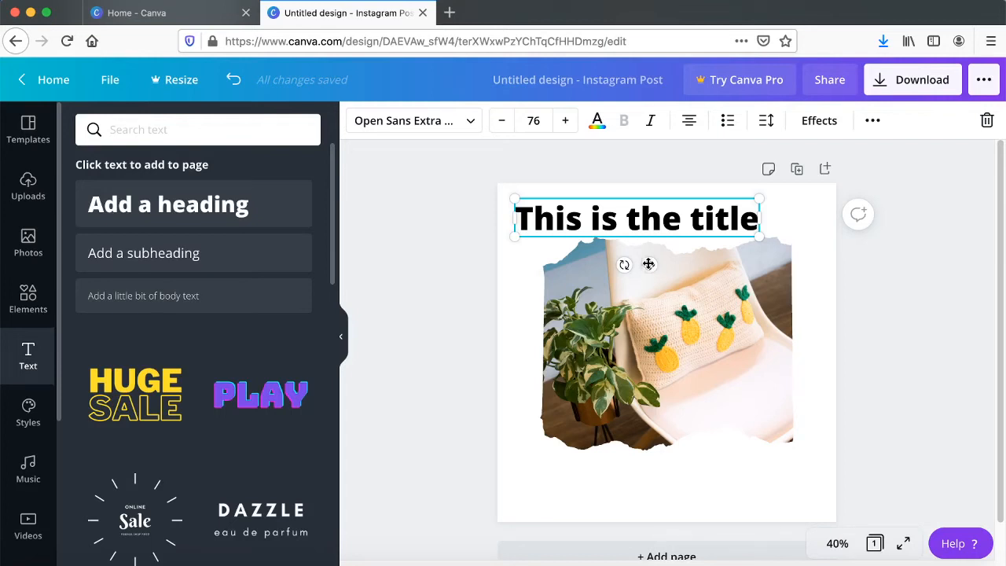
pyautogui.moveTo(650, 266); pyautogui.dragTo(654, 521)
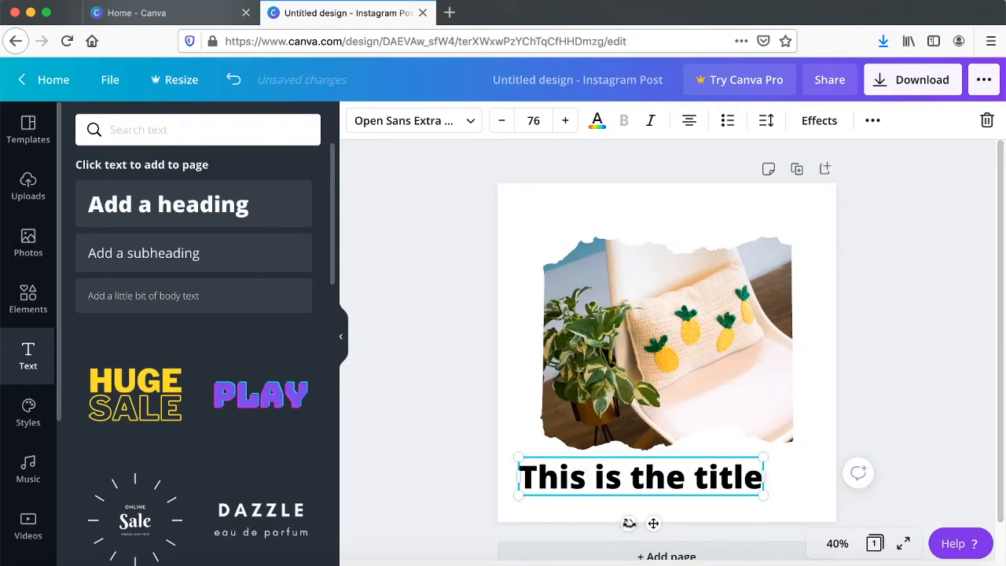
pyautogui.moveTo(627, 523); pyautogui.dragTo(679, 511)
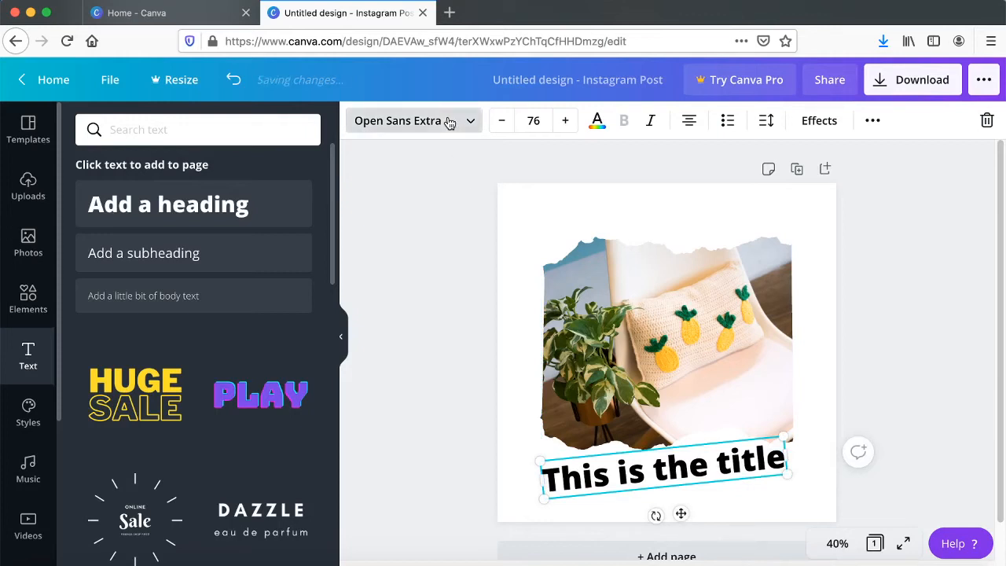
# - Search the fonts for "days one" for the heading and clear the search
pyautogui.click(449, 123)
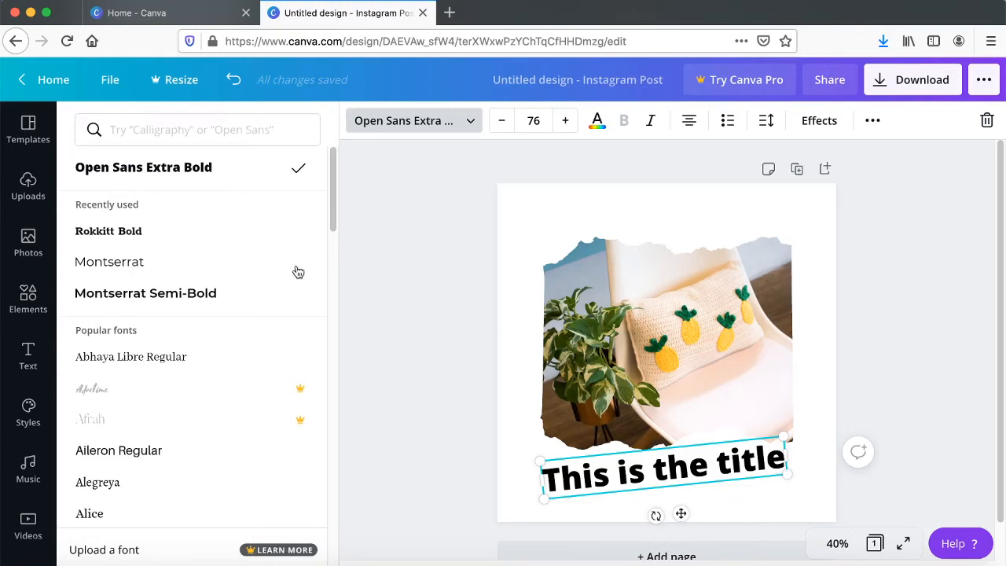
pyautogui.click(140, 131)
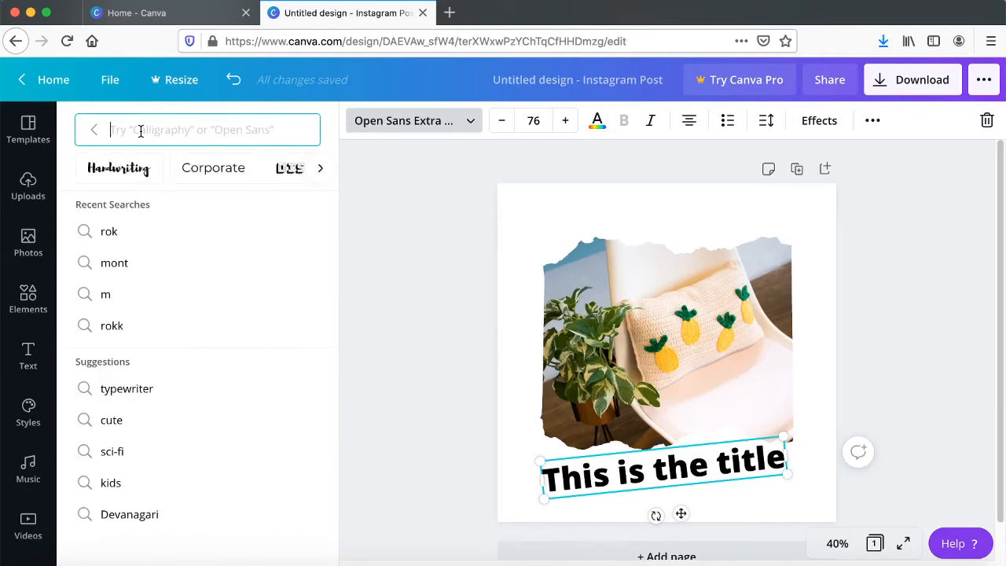
pyautogui.write('days')
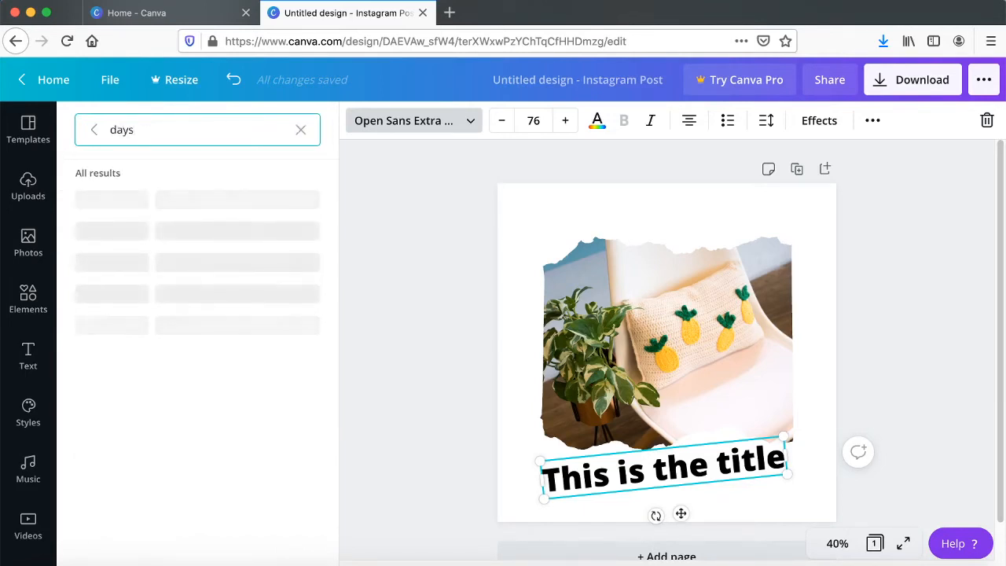
pyautogui.write(' one')
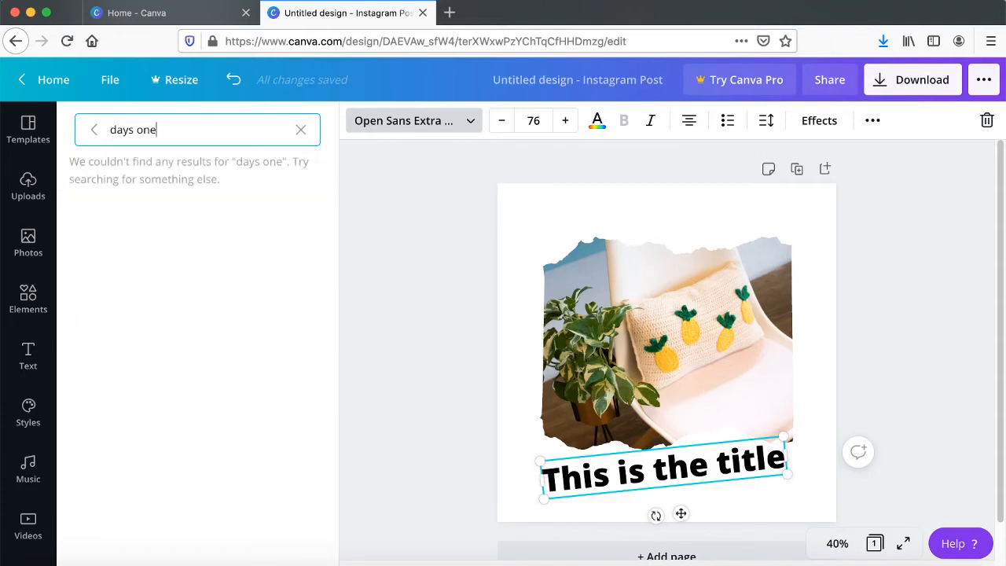
pyautogui.press('BackSpace')
pyautogui.press('BackSpace')
pyautogui.press('BackSpace')
pyautogui.press('BackSpace')
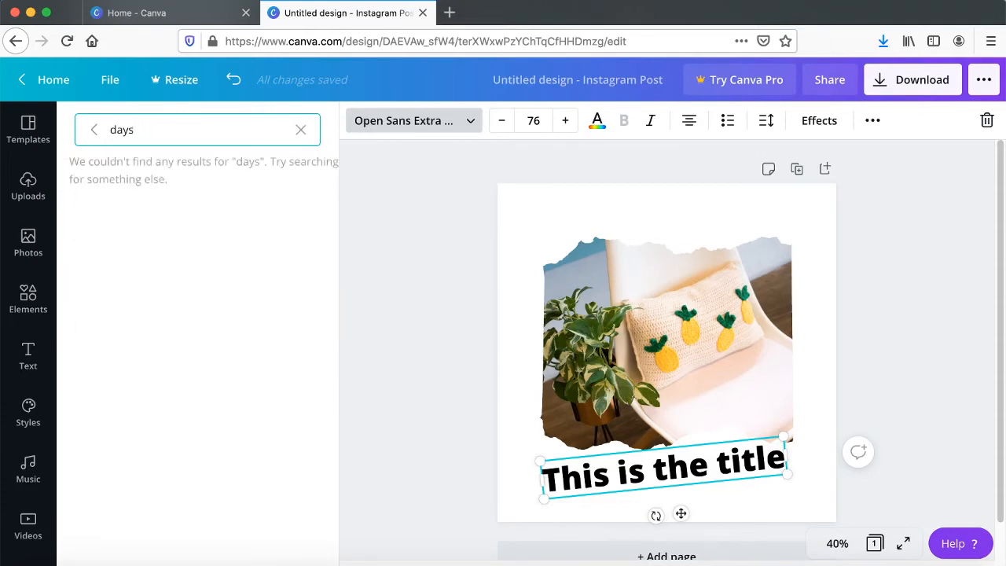
pyautogui.press('BackSpace')
pyautogui.press('BackSpace')
pyautogui.press('BackSpace')
pyautogui.press('BackSpace')
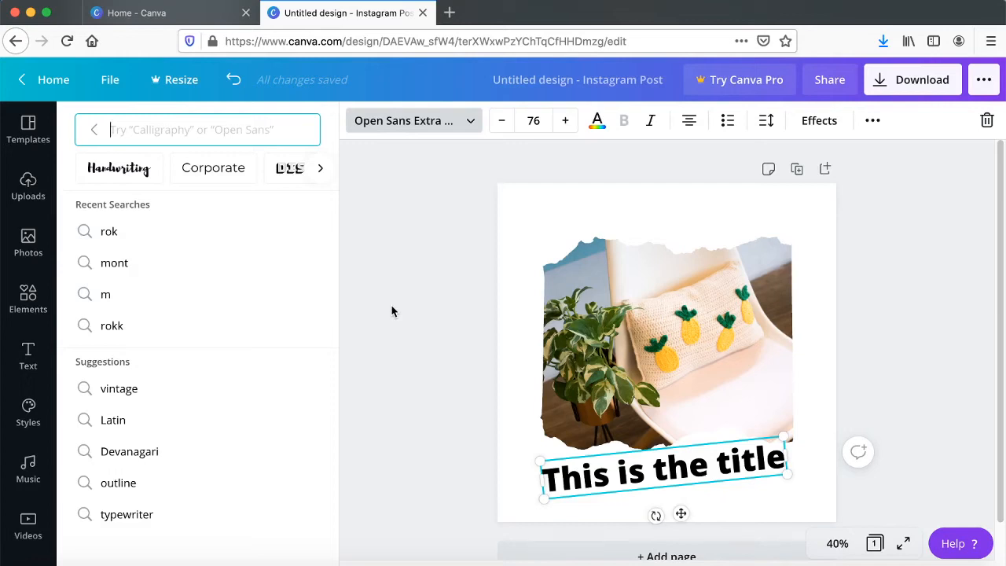
# - View the preset font sizes for the heading and close the list without picking one
pyautogui.click(534, 120)
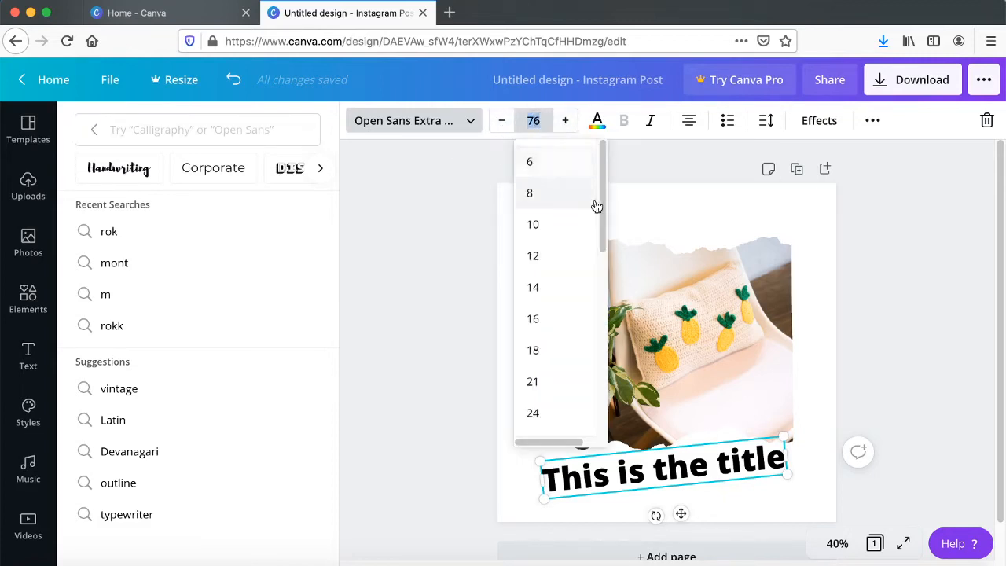
pyautogui.moveTo(604, 165)
pyautogui.mouseDown()
pyautogui.moveTo(603, 307)
pyautogui.moveTo(603, 174)
pyautogui.mouseUp()
pyautogui.click(653, 157)
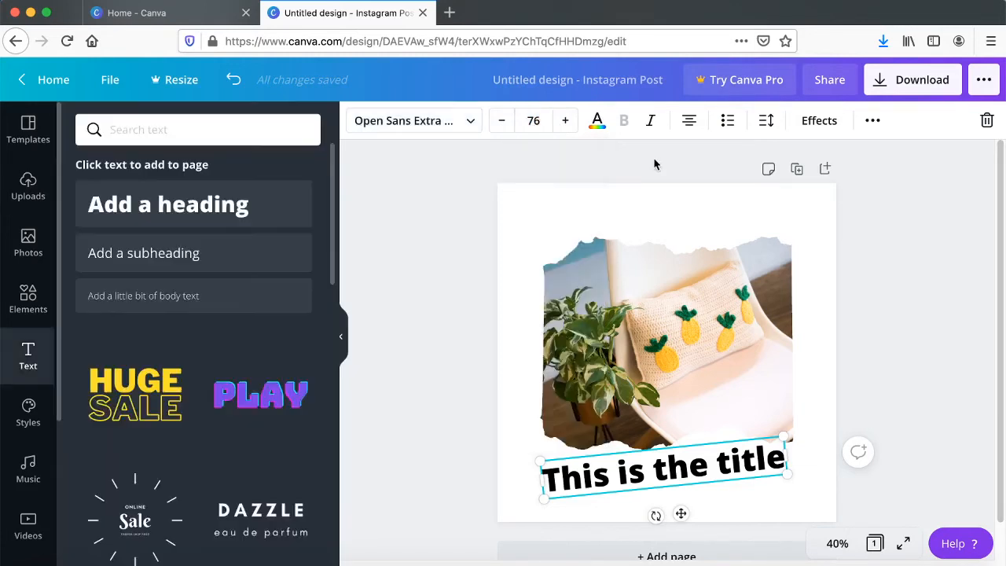
# - Try the photo's dark green as the heading's text color and change it to the photo's dark brown
pyautogui.click(597, 122)
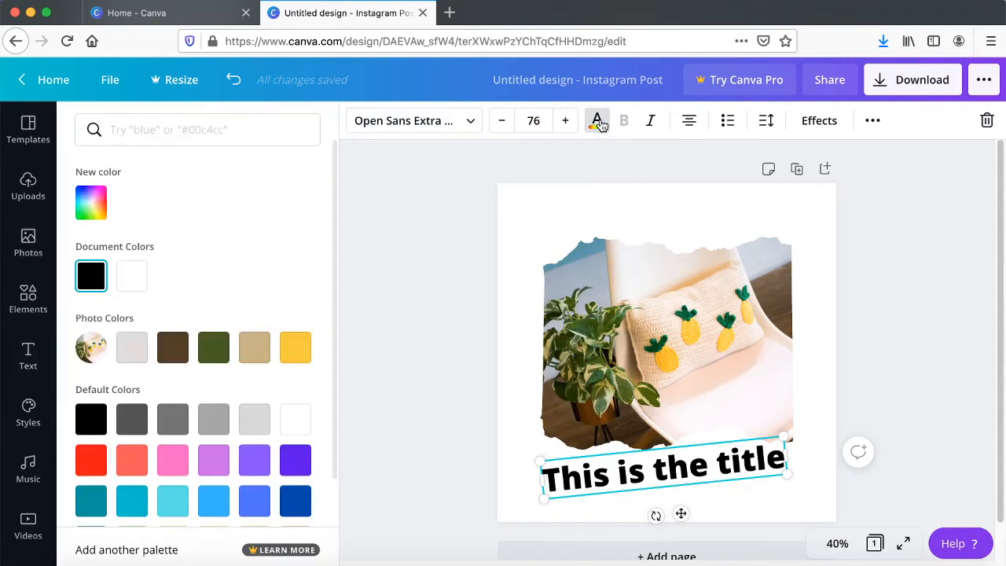
pyautogui.moveTo(335, 193); pyautogui.dragTo(333, 165)
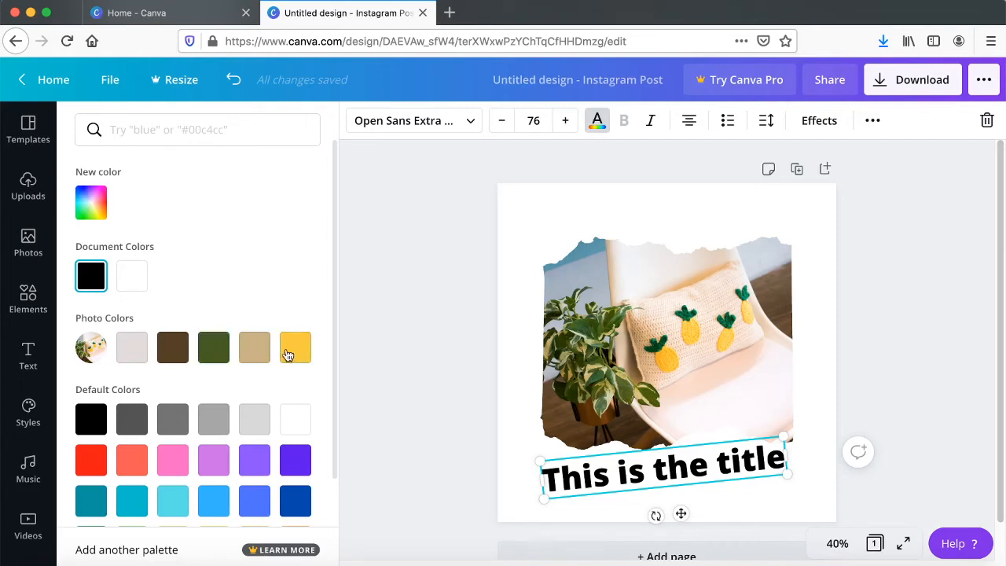
pyautogui.click(218, 355)
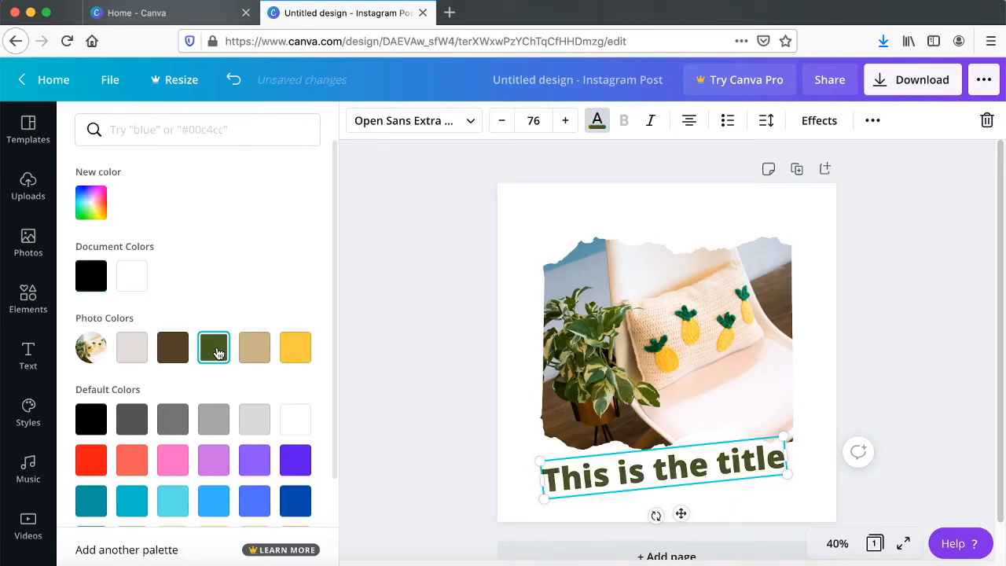
pyautogui.click(175, 354)
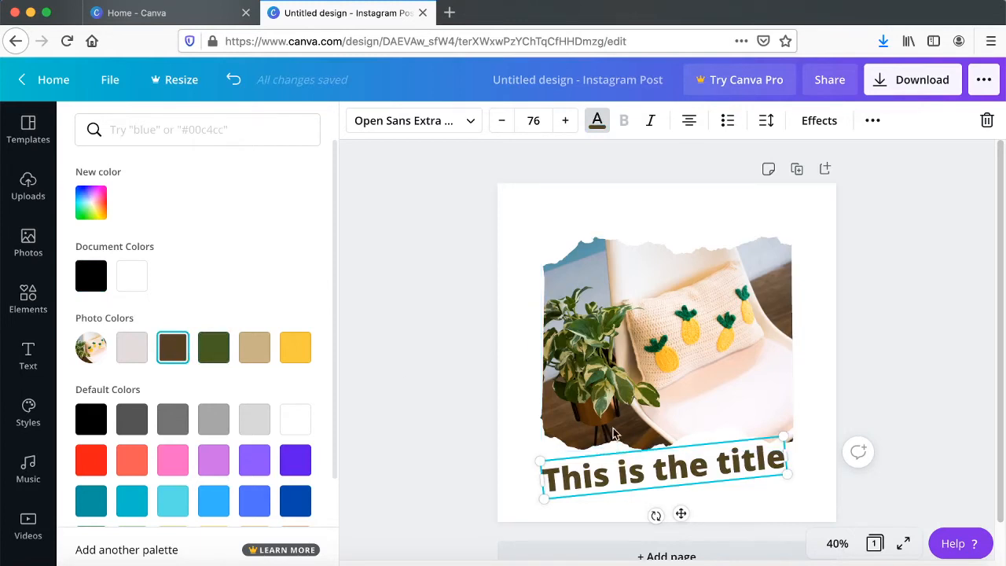
# - View the custom color picker and hex code for the heading's text color, and close it without changes
pyautogui.click(92, 208)
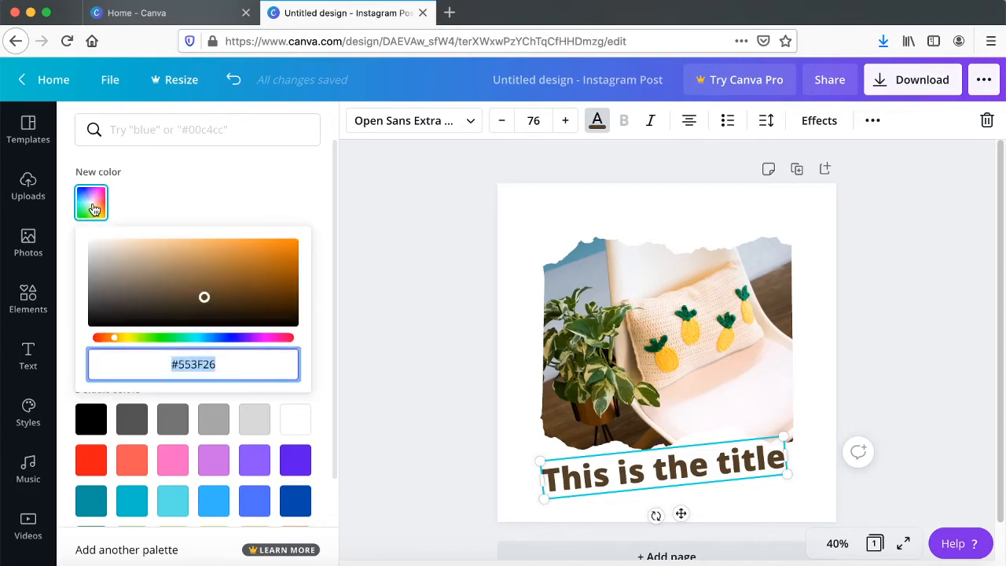
pyautogui.click(179, 361)
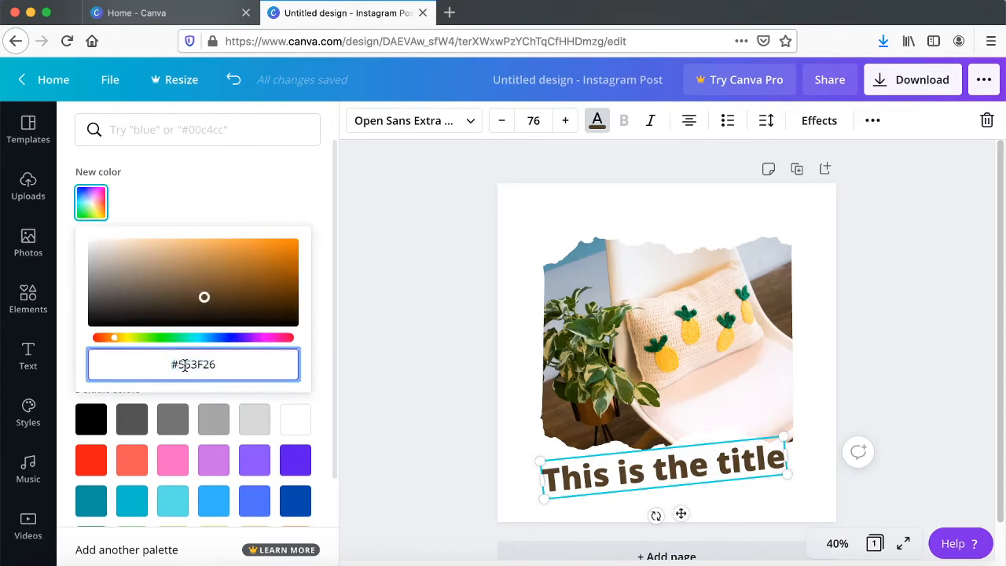
pyautogui.click(196, 203)
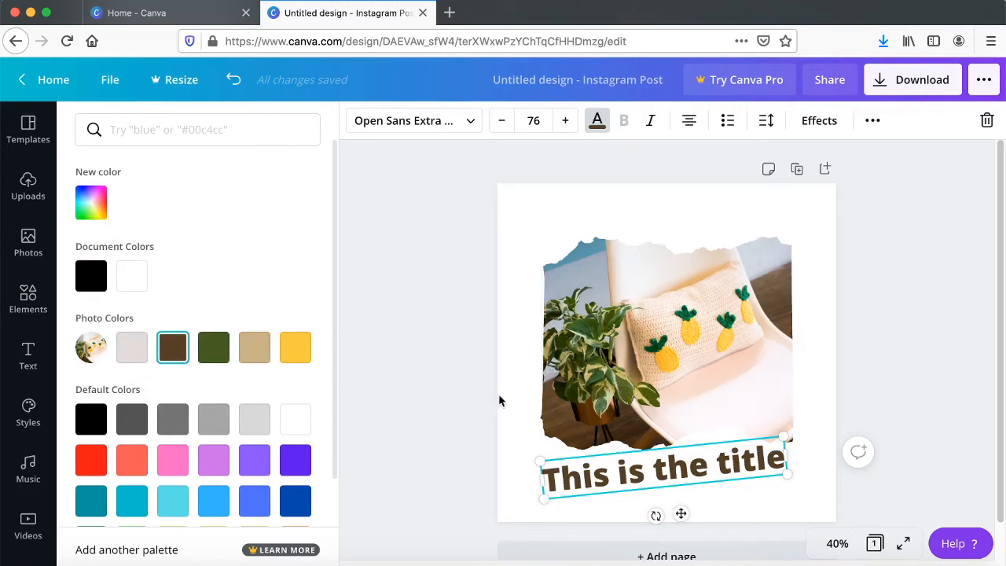
pyautogui.click(654, 127)
pyautogui.press('Escape')
pyautogui.click(213, 129)
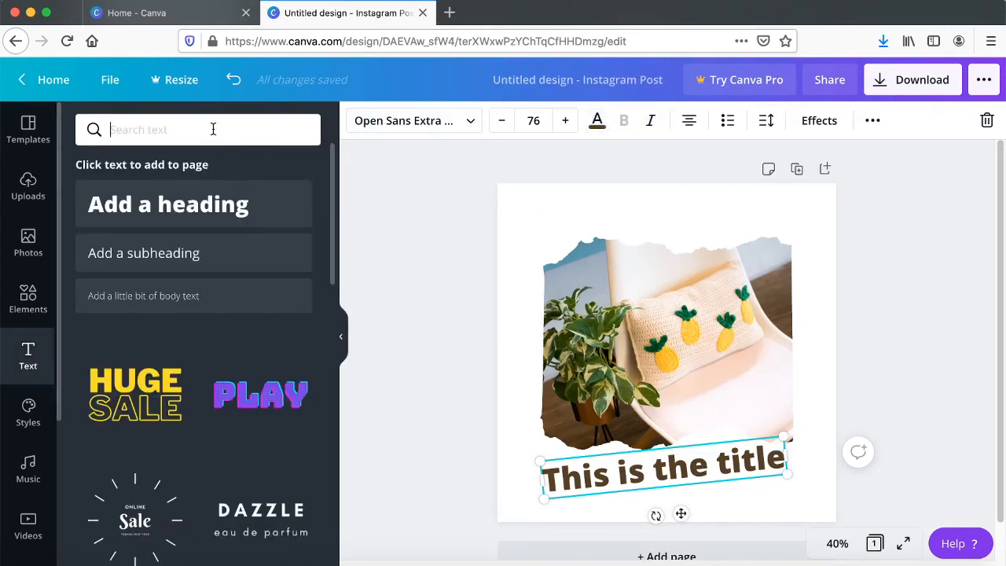
pyautogui.write('popp')
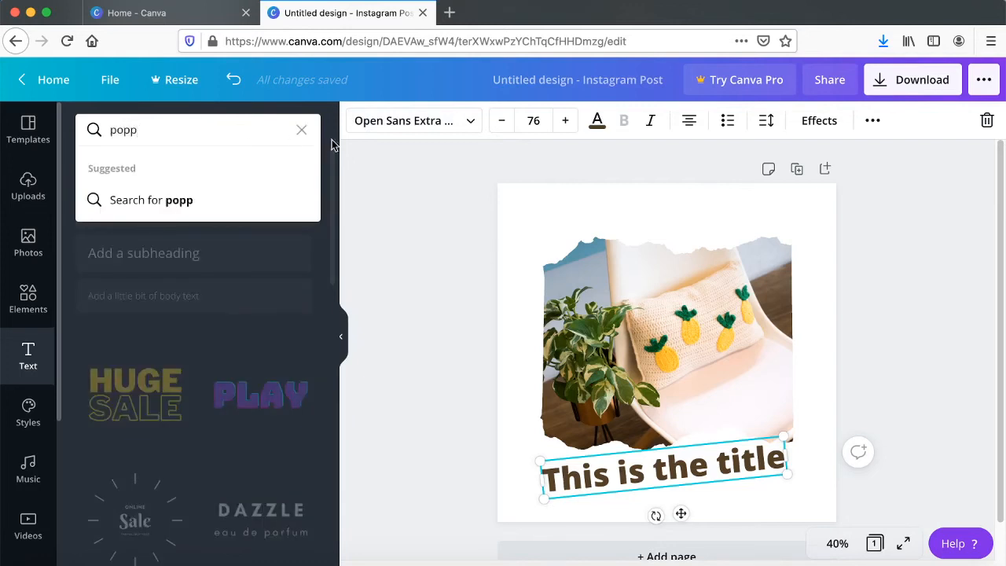
# - Search the fonts for "poppin" and set the heading's font to Poppins Medium
pyautogui.click(385, 120)
pyautogui.click(420, 122)
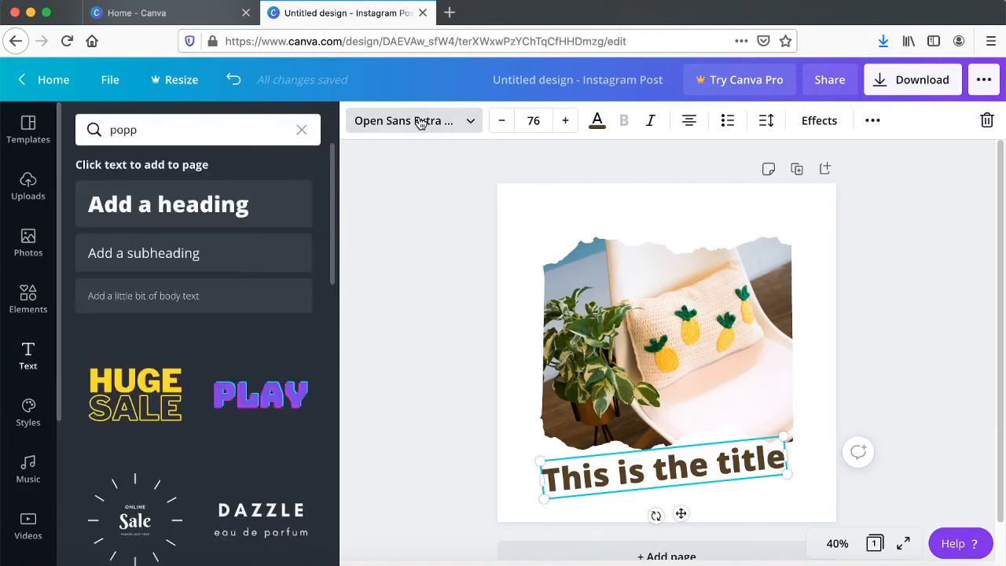
pyautogui.click(419, 122)
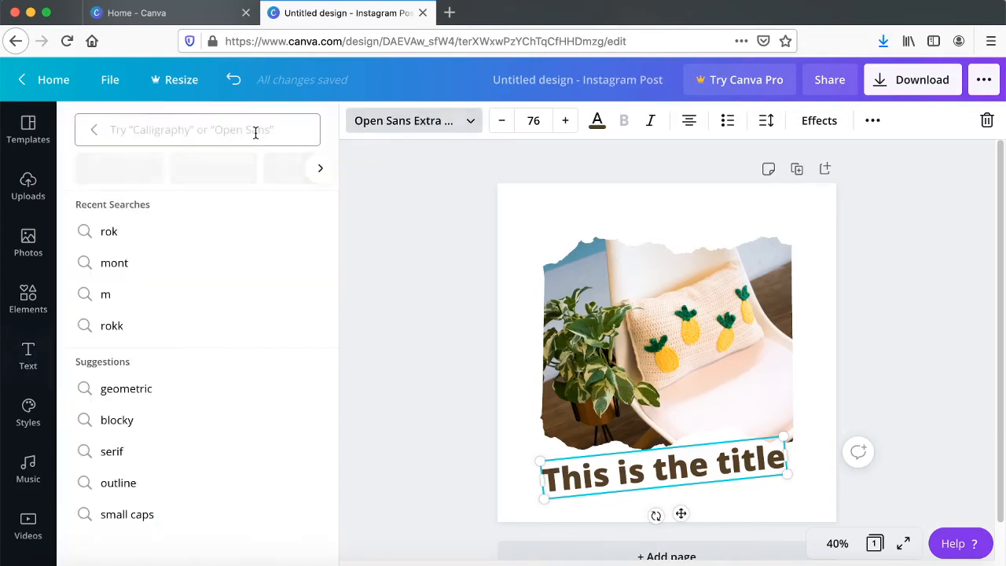
pyautogui.click(192, 132)
pyautogui.write('poppin')
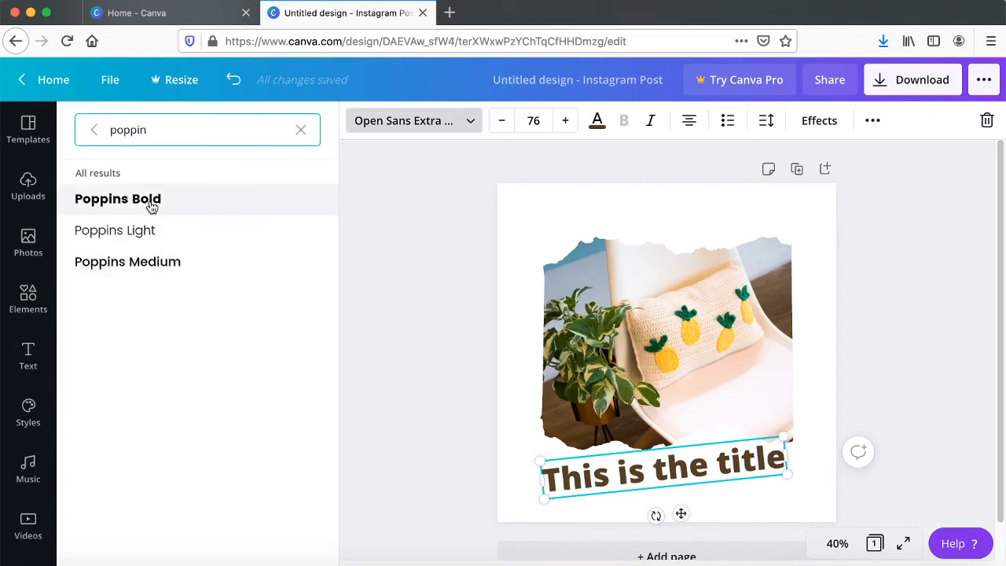
pyautogui.click(149, 264)
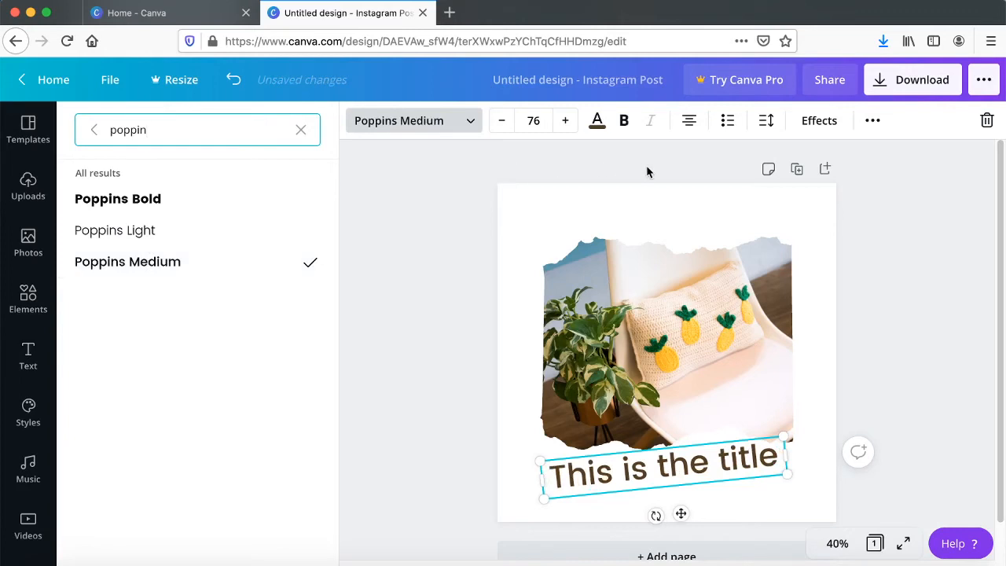
# - Try bold on the heading, turn it off again, and place the text cursor inside the heading
pyautogui.click(625, 122)
pyautogui.click(624, 123)
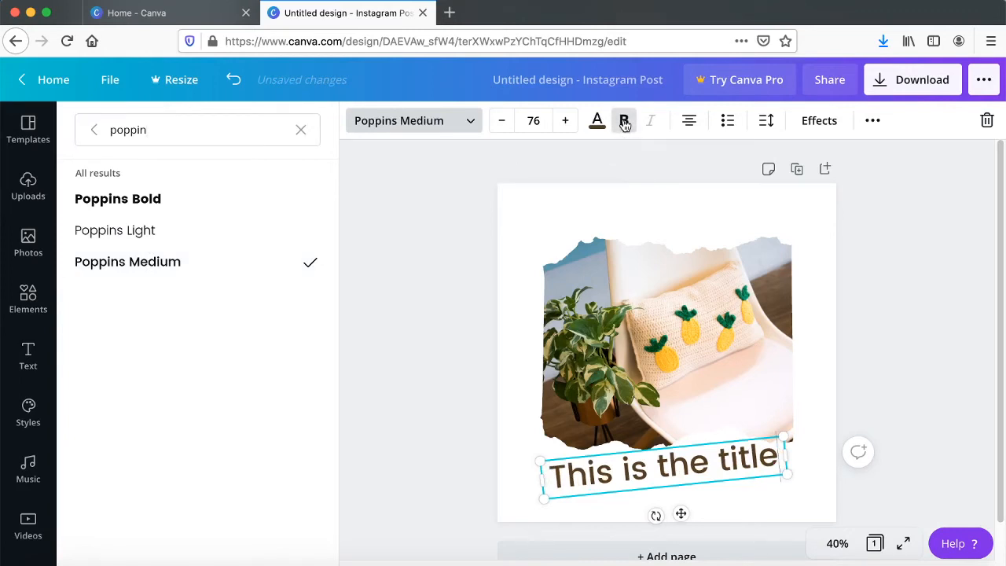
pyautogui.doubleClick(673, 472)
pyautogui.click(673, 471)
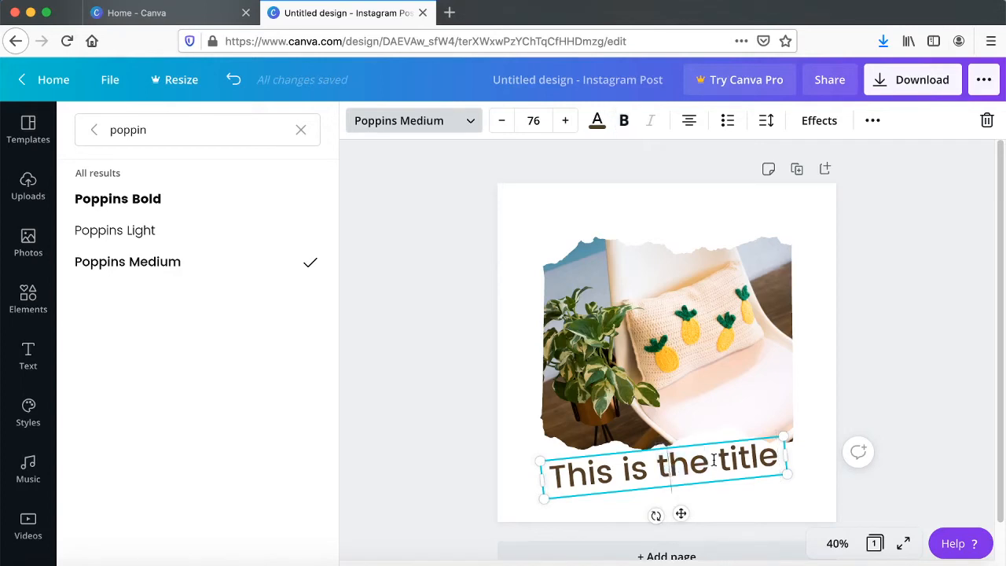
# - Try bold on the whole heading text, turn it off again, and clear the text search
pyautogui.doubleClick(713, 461)
pyautogui.tripleClick(713, 462)
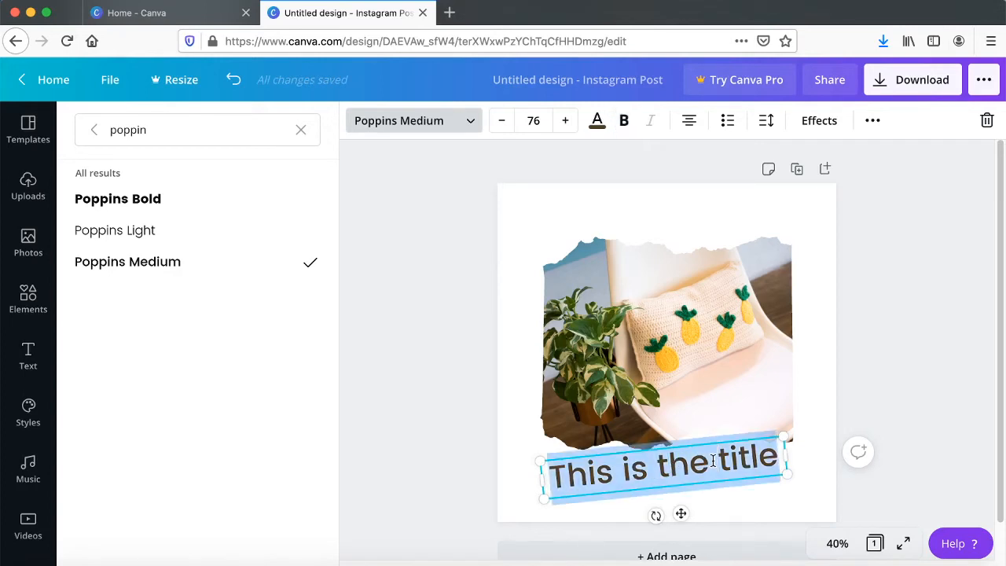
pyautogui.click(625, 123)
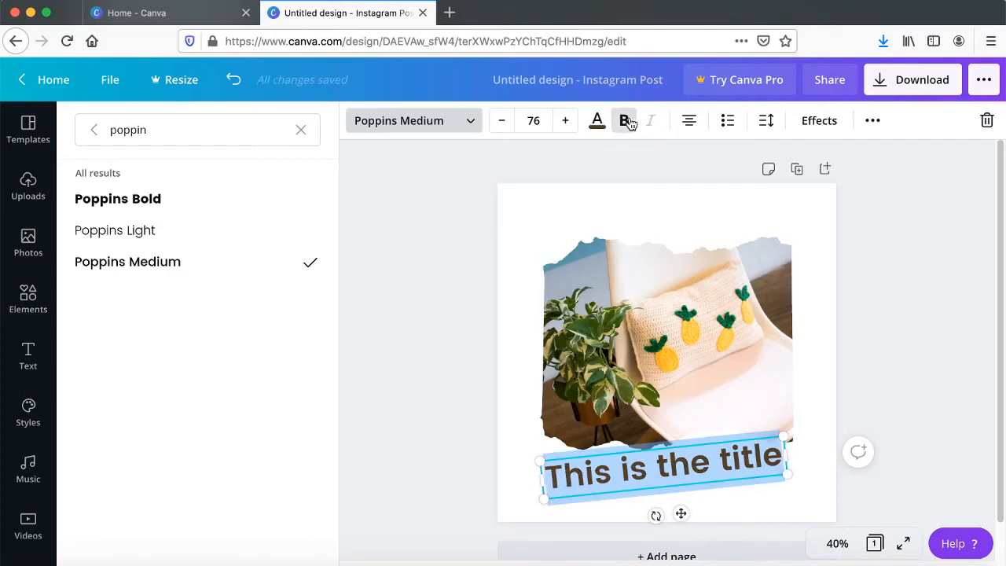
pyautogui.click(624, 122)
pyautogui.press('Escape')
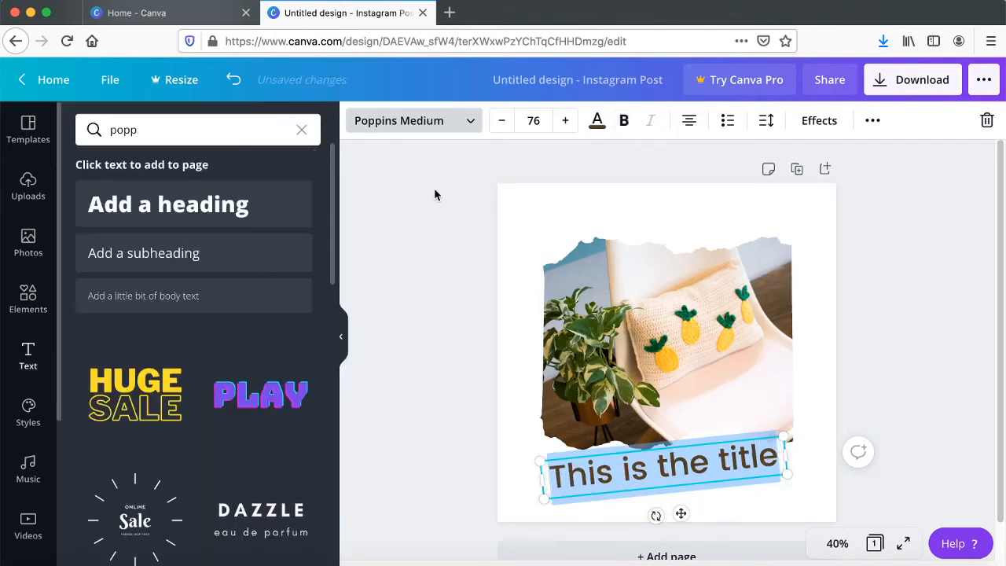
pyautogui.click(301, 130)
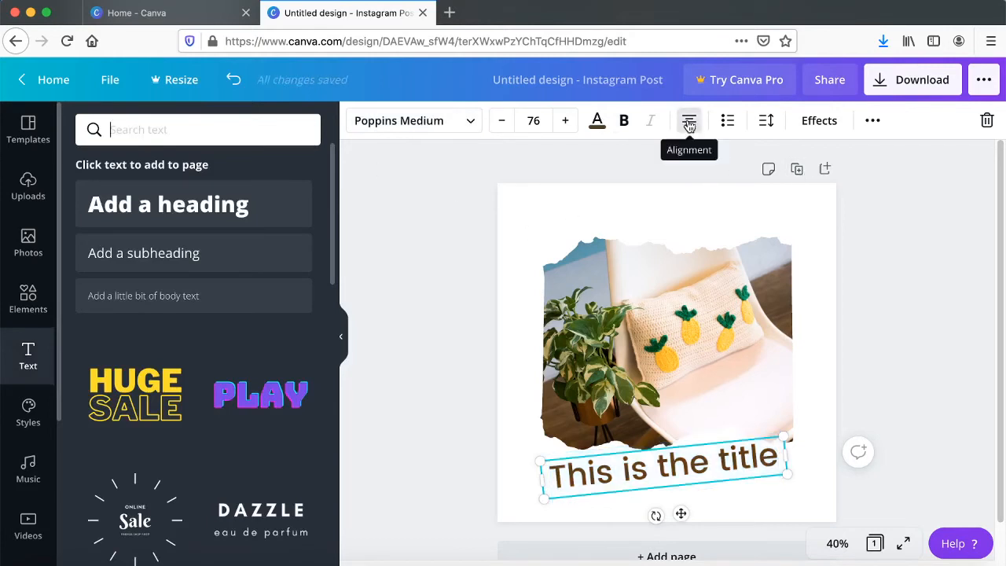
# - Try left and right alignment on the heading and return it to centered
pyautogui.click(690, 124)
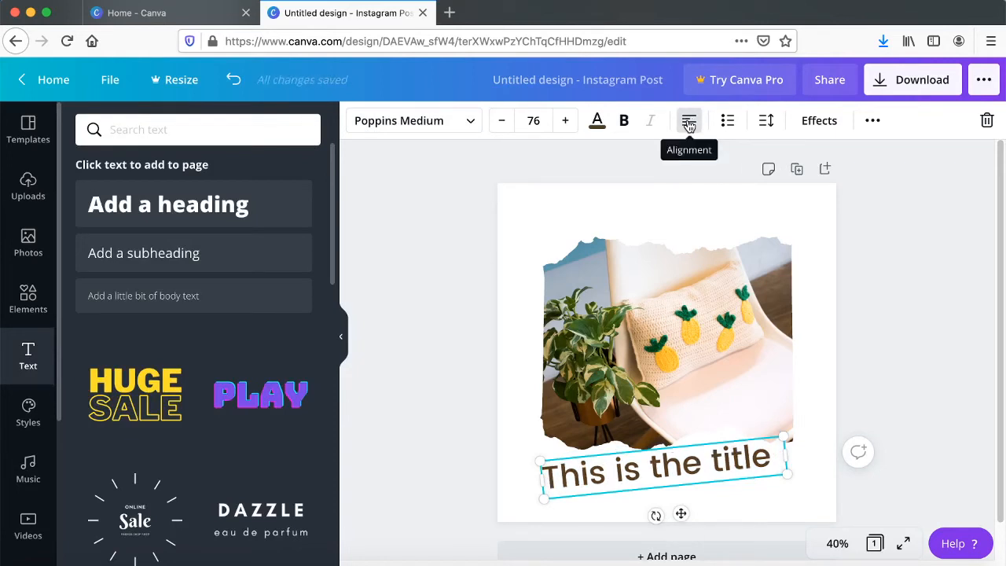
pyautogui.click(690, 124)
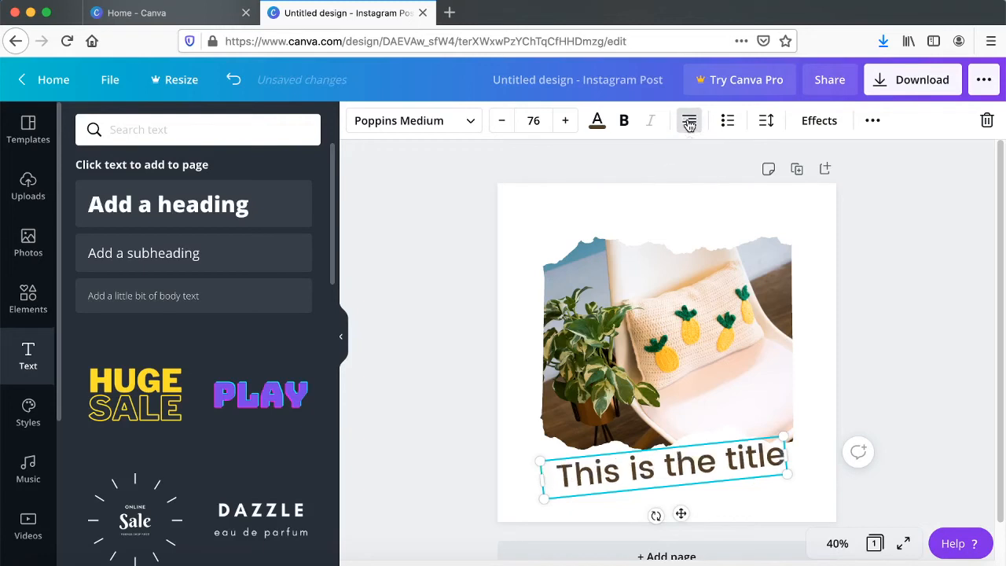
pyautogui.click(689, 123)
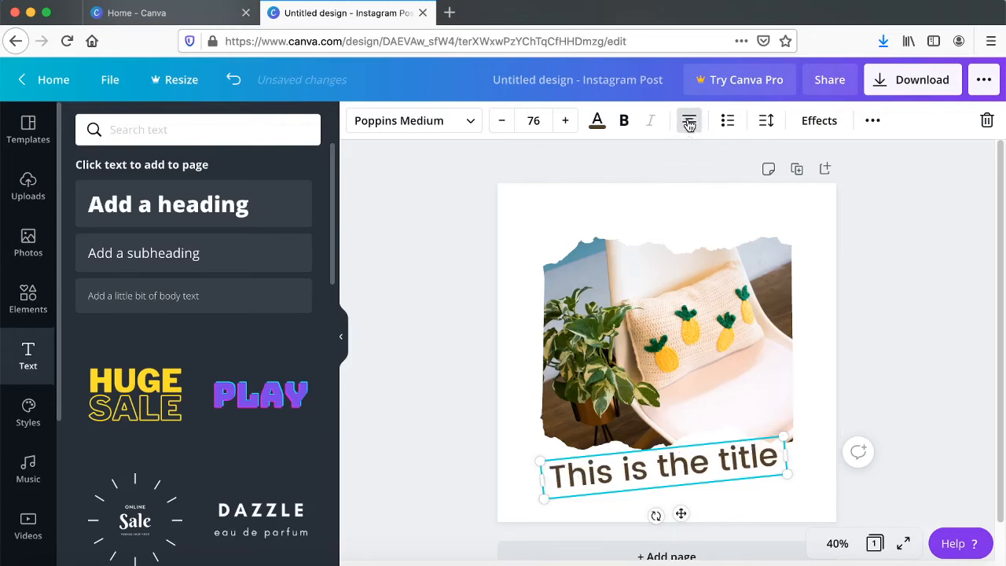
# - Try the list formats on the heading and return it to plain text
pyautogui.click(728, 124)
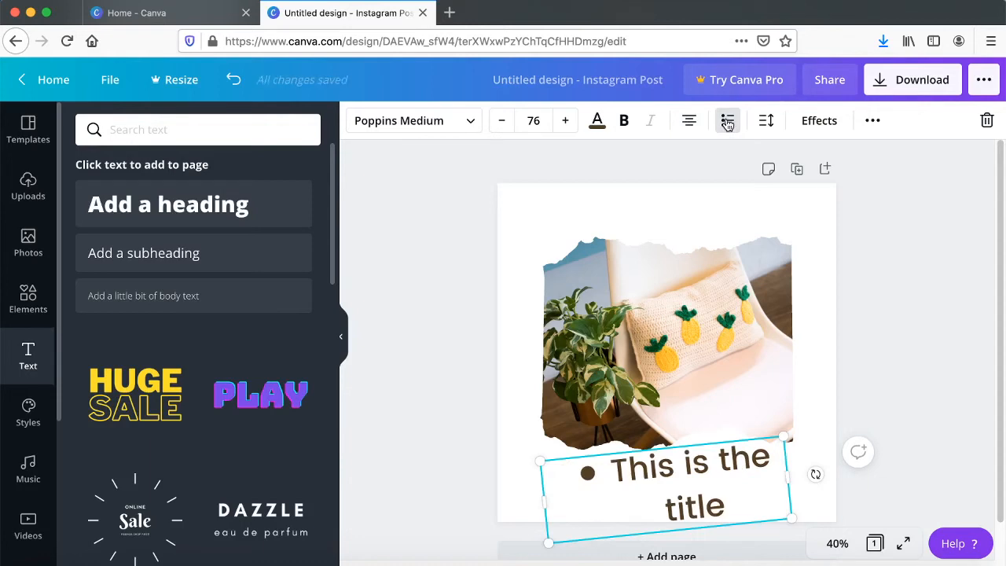
pyautogui.click(728, 123)
pyautogui.click(728, 124)
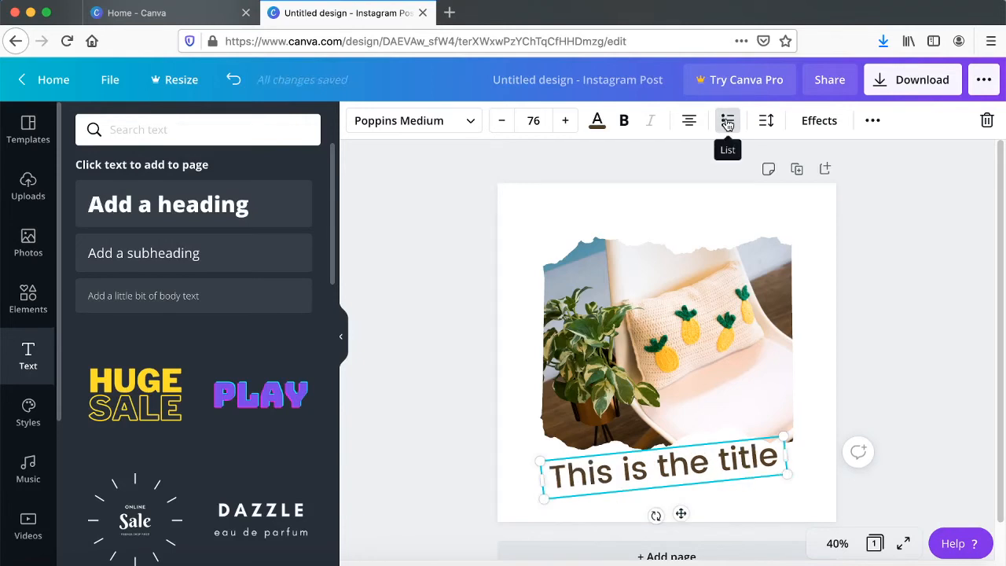
# - Try the heading's letter spacing and line height adjustments, close the spacing options, and deselect the heading
pyautogui.click(769, 123)
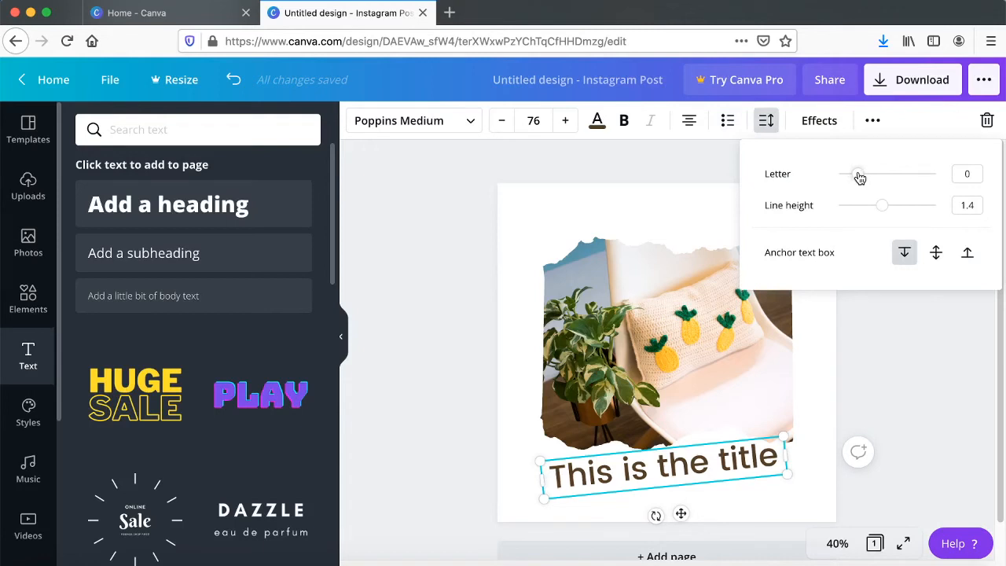
pyautogui.moveTo(860, 177)
pyautogui.mouseDown()
pyautogui.moveTo(870, 176)
pyautogui.moveTo(856, 176)
pyautogui.mouseUp()
pyautogui.moveTo(883, 212); pyautogui.dragTo(865, 208)
pyautogui.press('Escape')
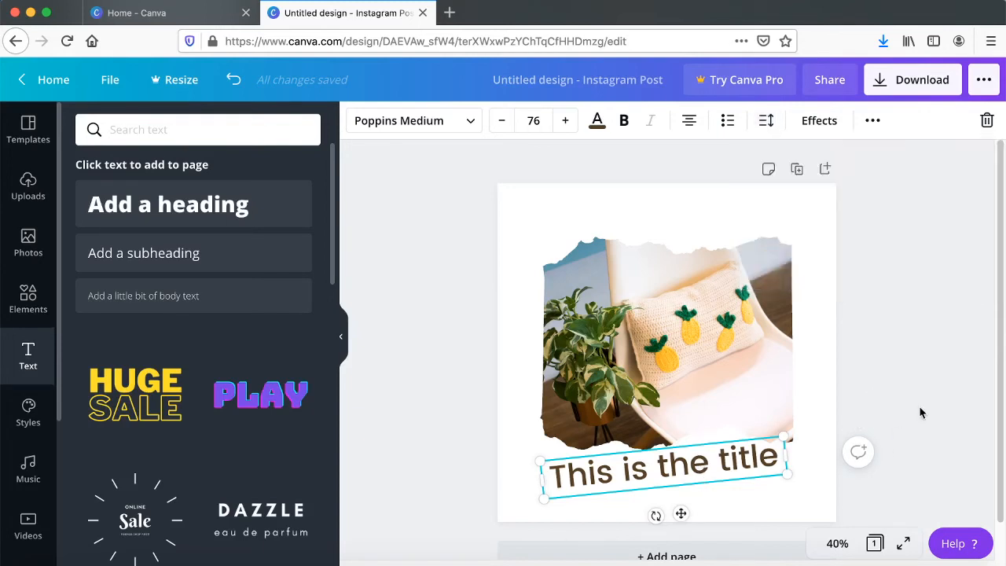
pyautogui.press('Escape')
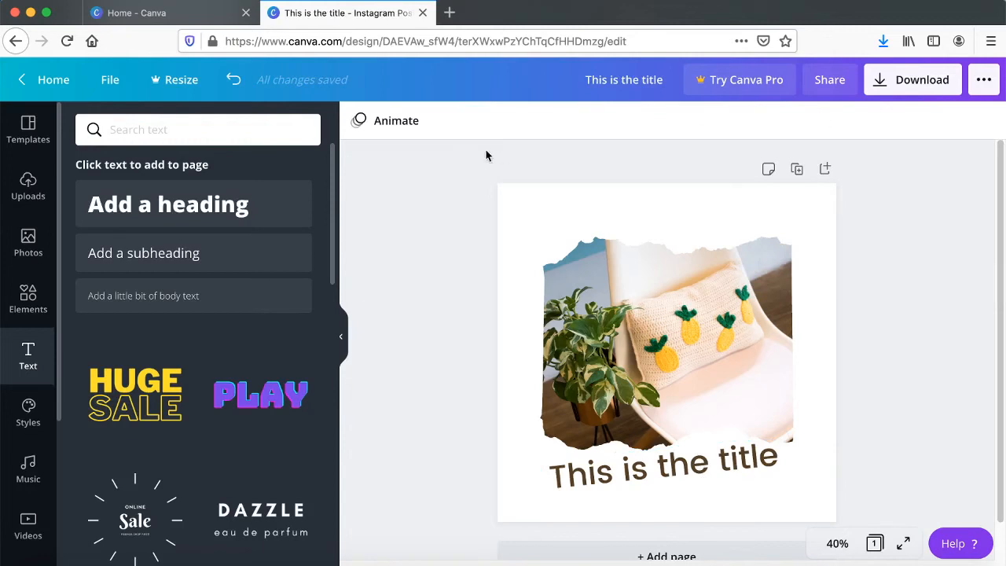
# - Apply the Curve text effect to the heading, move it over the photo, and try curve values of 0 and 18
pyautogui.click(751, 458)
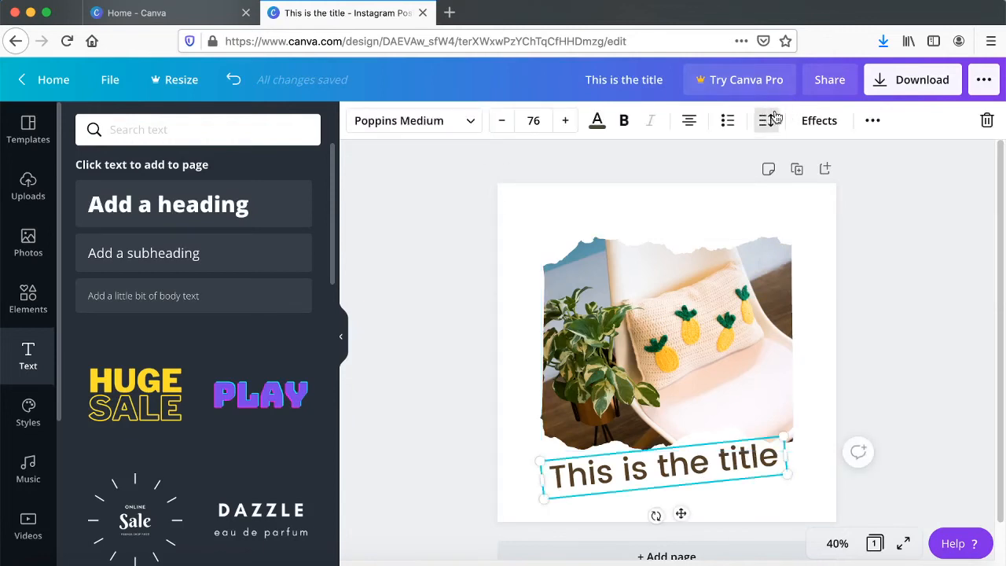
pyautogui.click(818, 120)
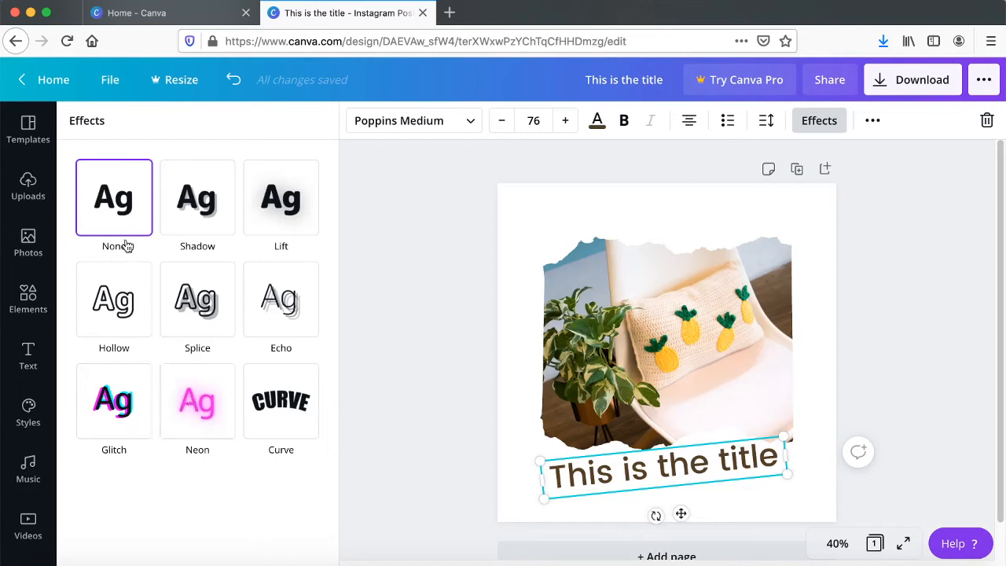
pyautogui.click(279, 413)
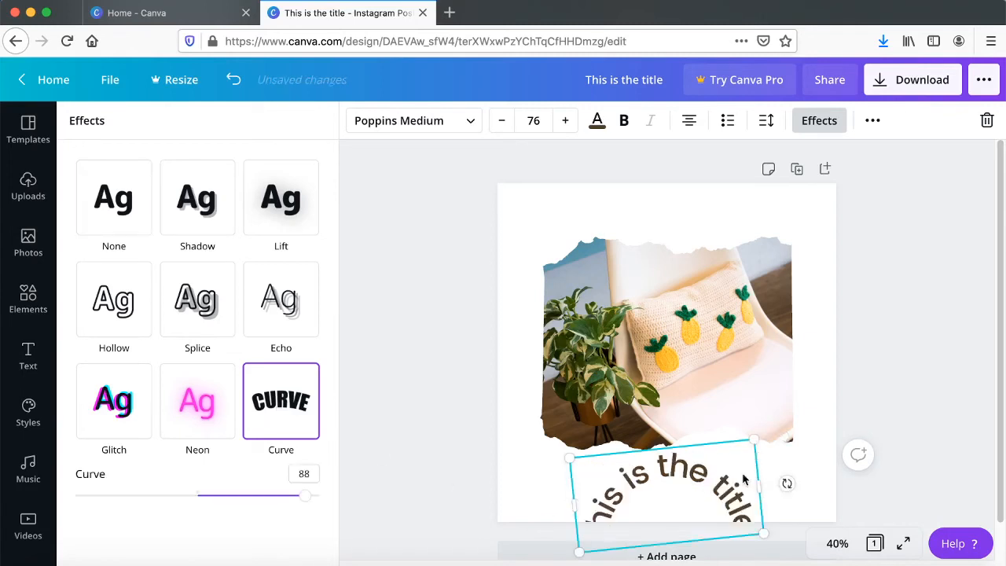
pyautogui.moveTo(728, 485); pyautogui.dragTo(792, 395)
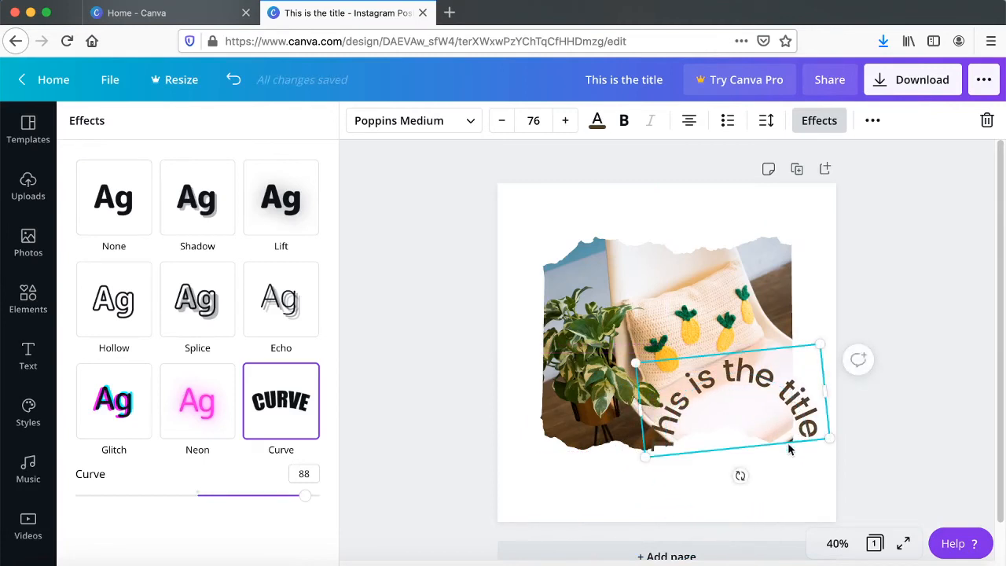
pyautogui.click(799, 399)
pyautogui.moveTo(305, 501); pyautogui.dragTo(197, 486)
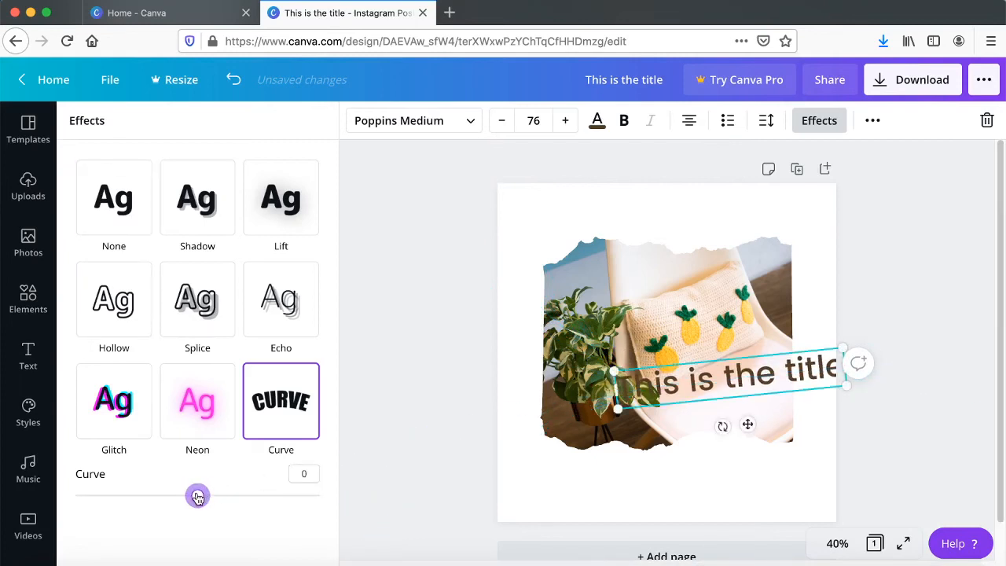
pyautogui.moveTo(198, 496); pyautogui.dragTo(220, 497)
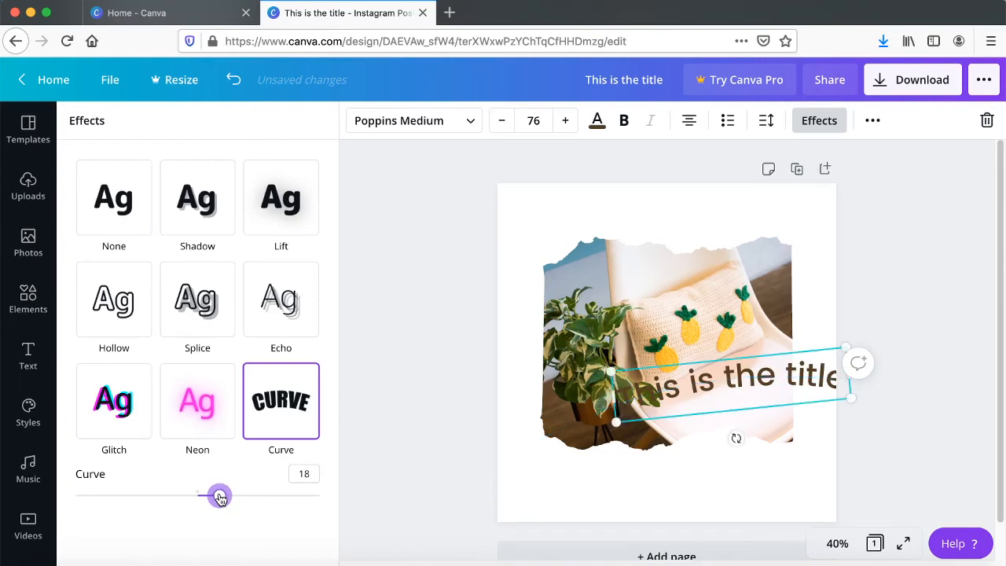
# - Set the heading's curve to 0 and move it back below the photo
pyautogui.click(872, 123)
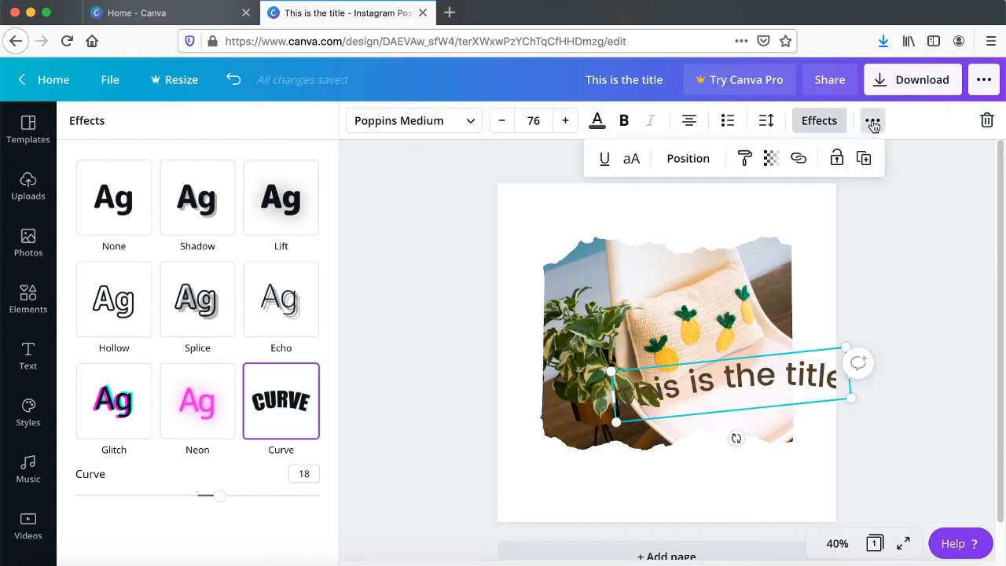
pyautogui.click(872, 123)
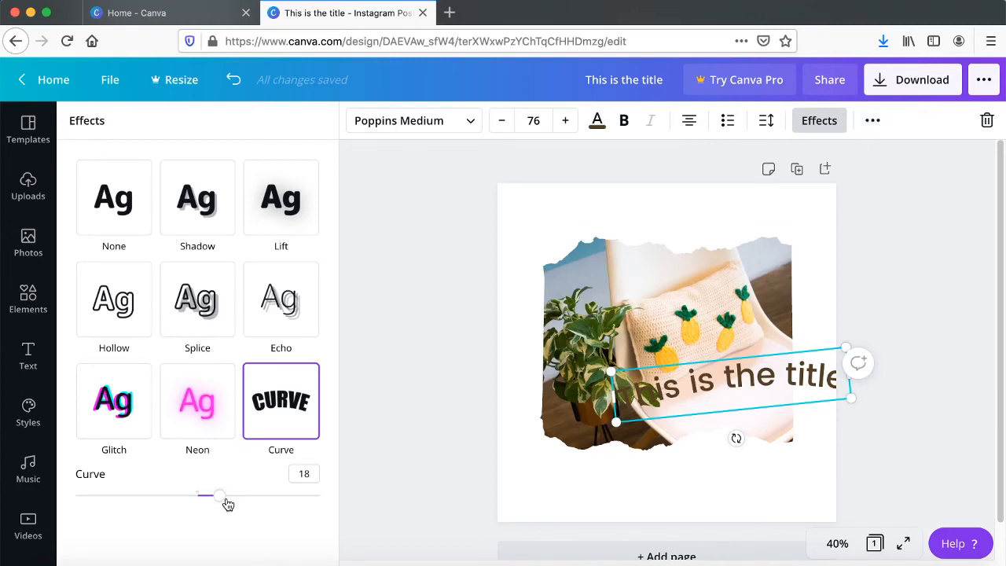
pyautogui.moveTo(225, 497); pyautogui.dragTo(197, 499)
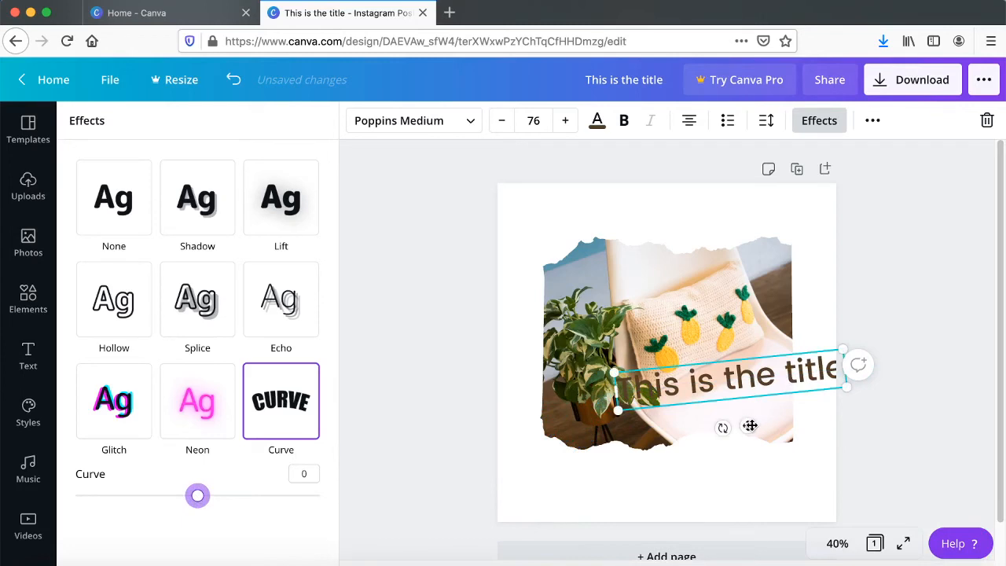
pyautogui.moveTo(747, 425); pyautogui.dragTo(683, 514)
# - Try underline and uppercase on the heading and turn both off again
pyautogui.click(874, 122)
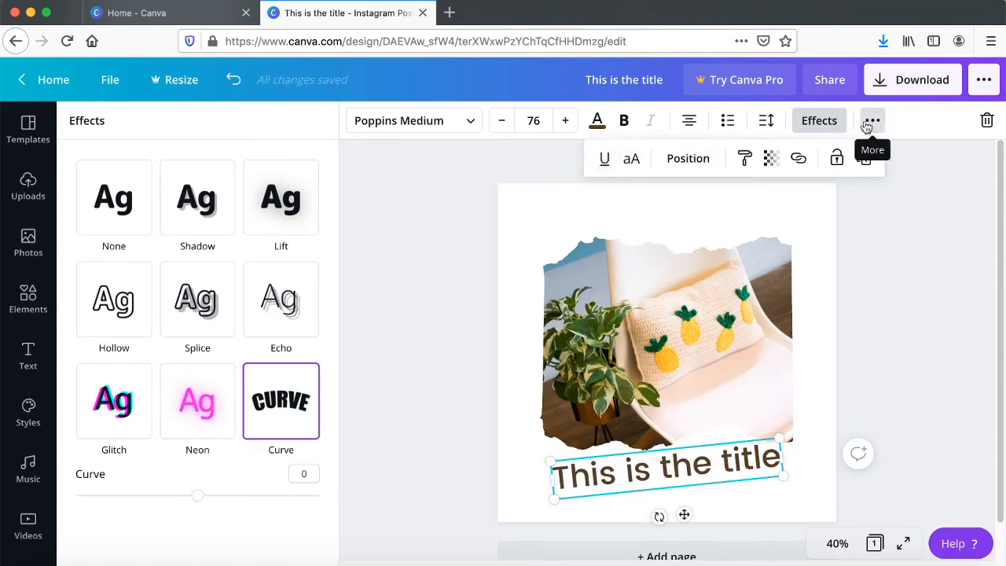
pyautogui.click(604, 161)
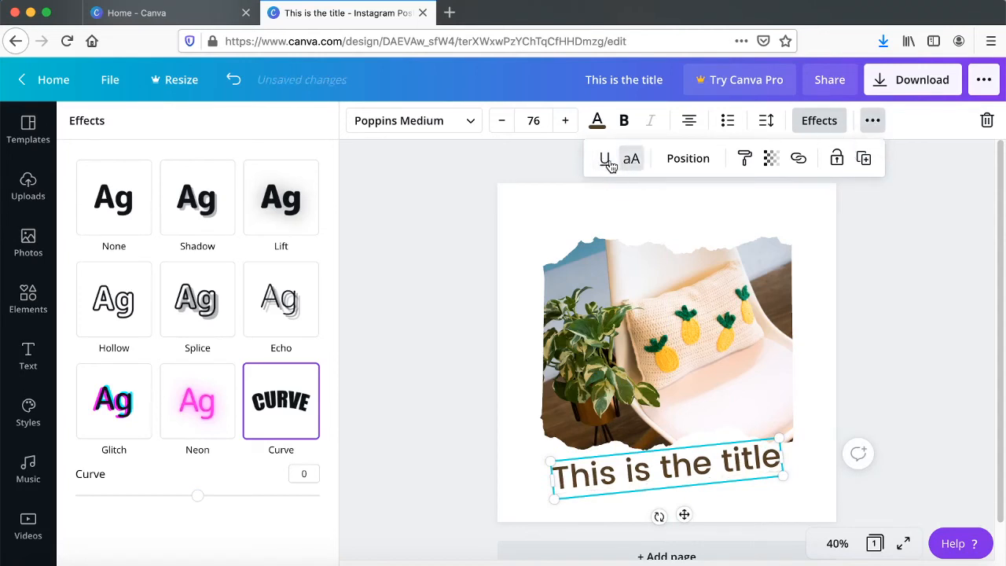
pyautogui.click(609, 164)
pyautogui.click(607, 161)
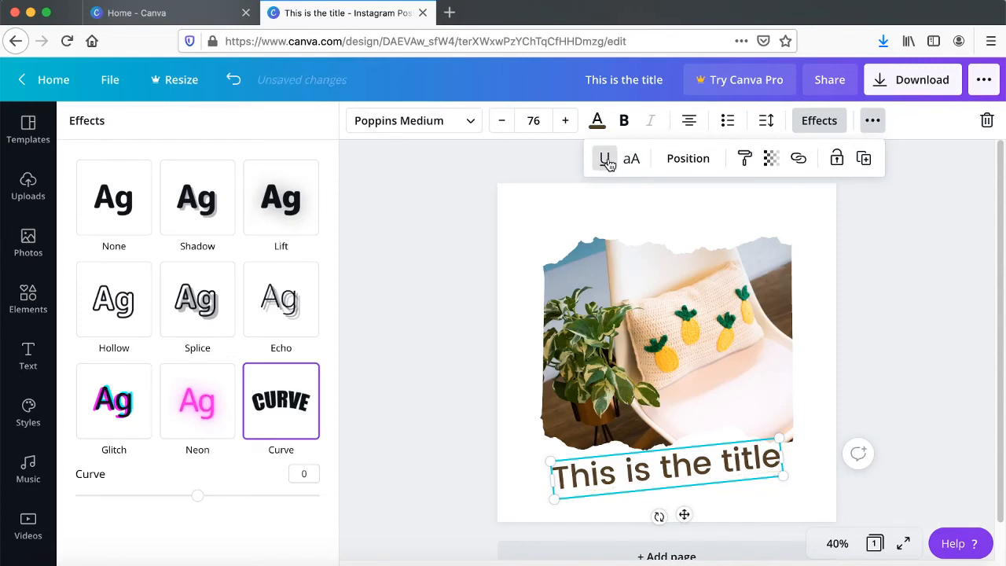
pyautogui.click(633, 160)
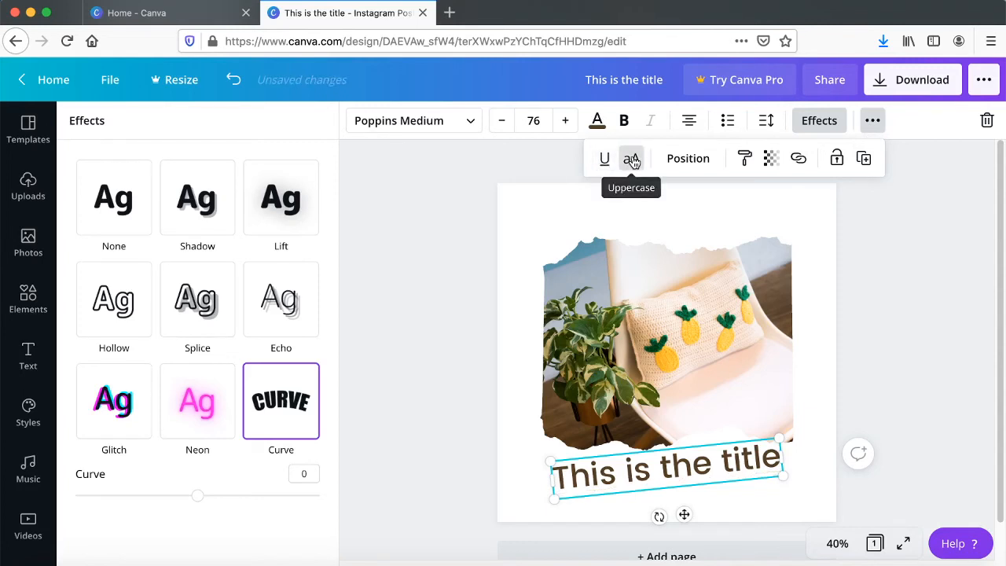
pyautogui.click(632, 160)
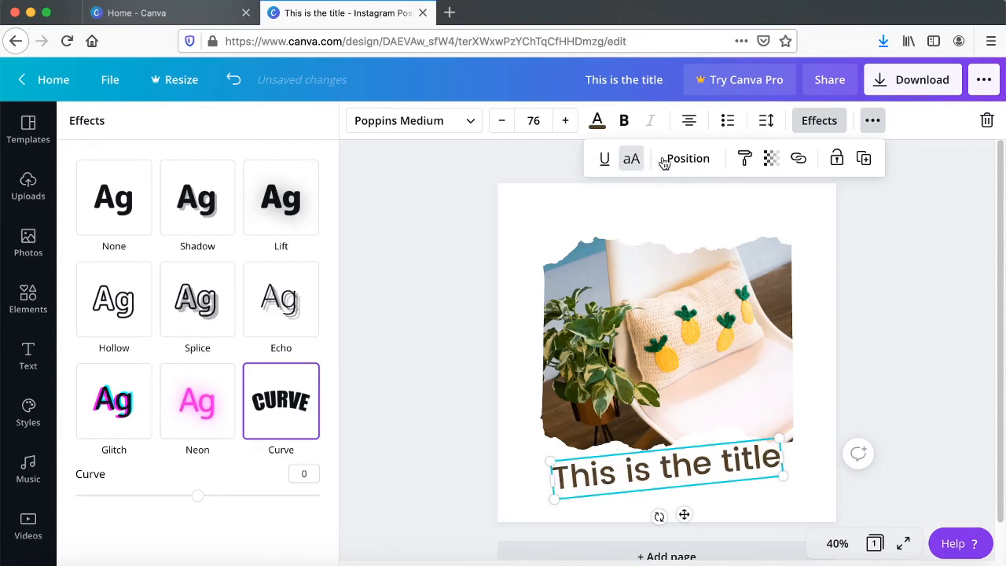
# - View the heading's position and transparency options and close them without changes
pyautogui.click(695, 161)
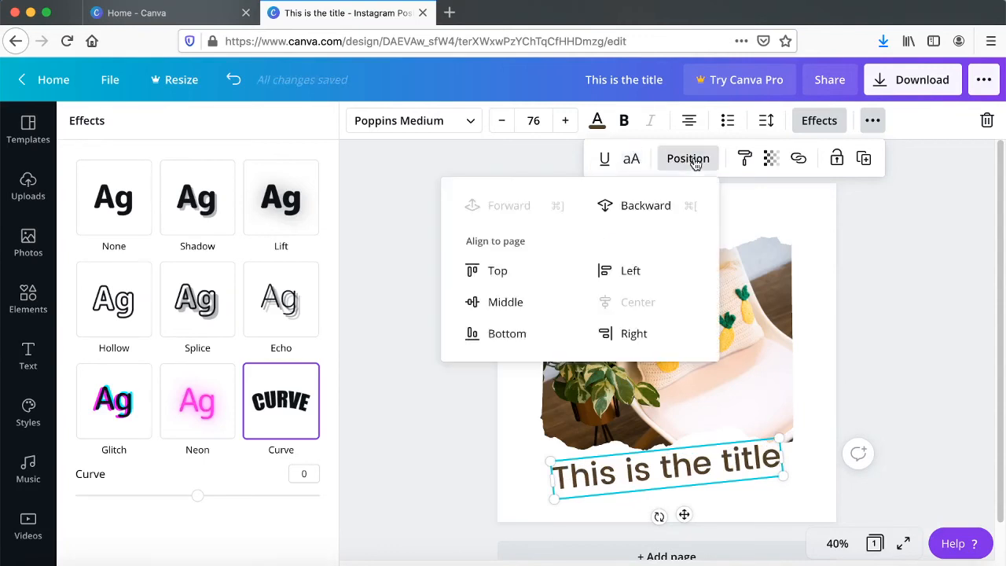
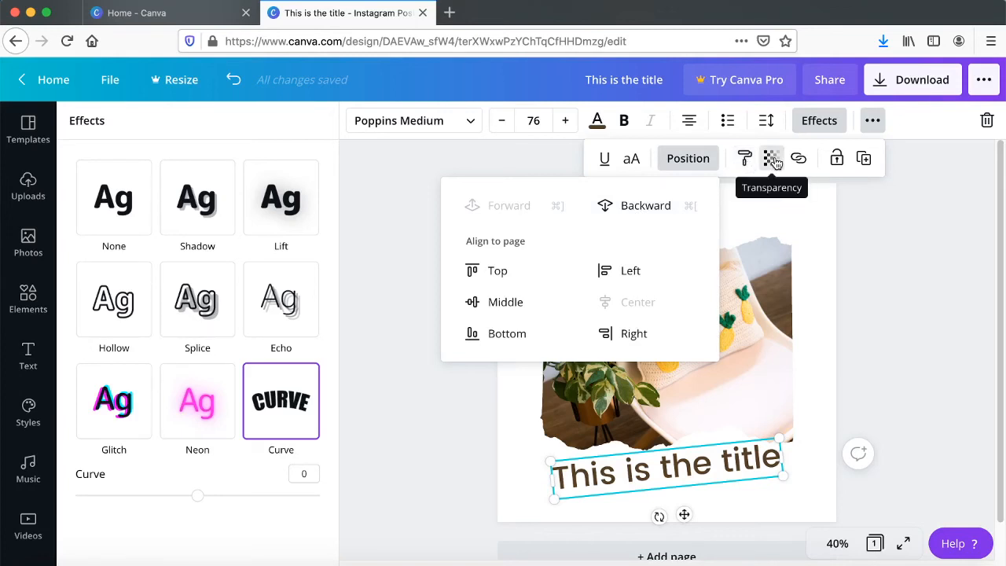
pyautogui.click(773, 160)
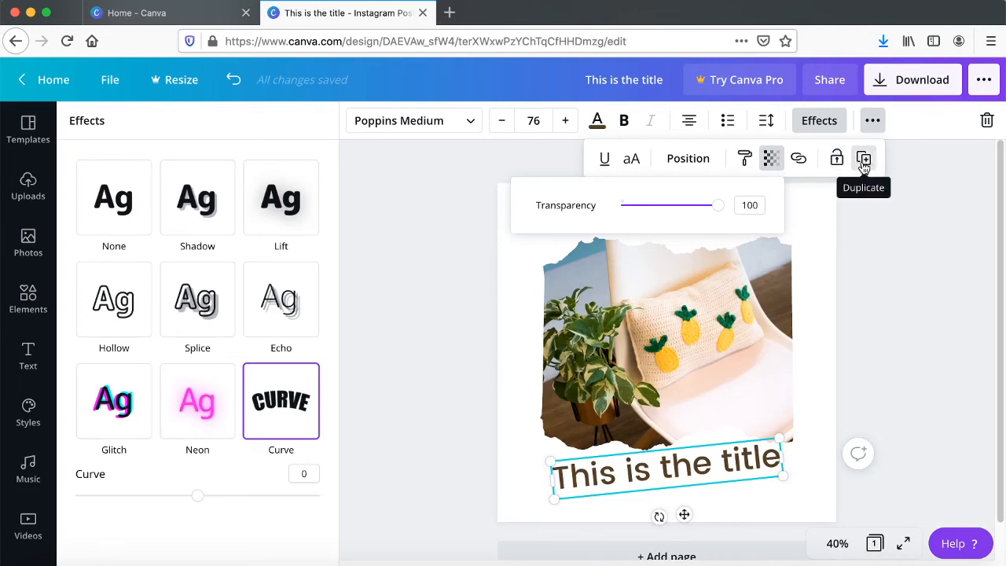
pyautogui.click(891, 267)
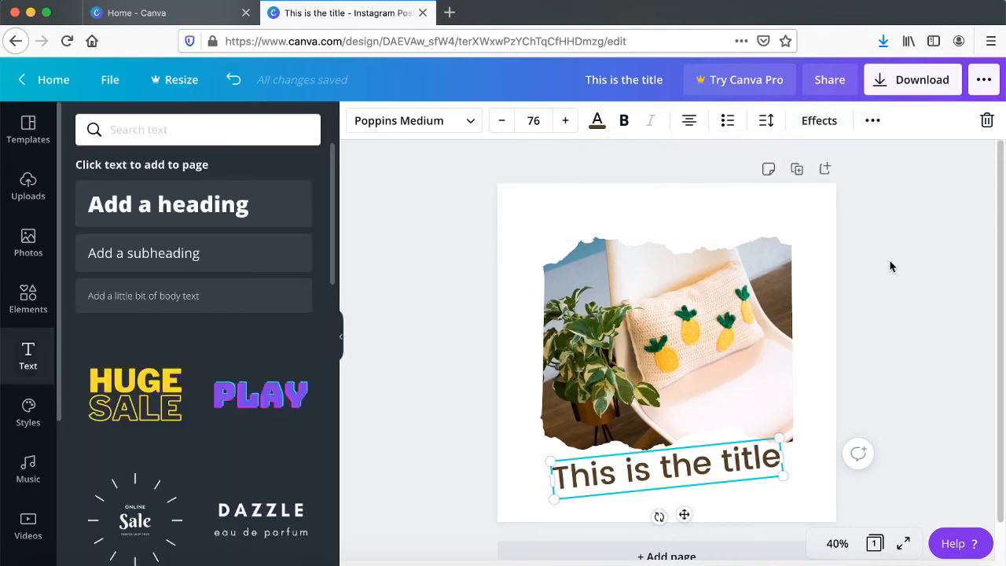
# - Clear the "organic frame" search in the elements library and browse the categories to Shapes and Frames
pyautogui.click(30, 298)
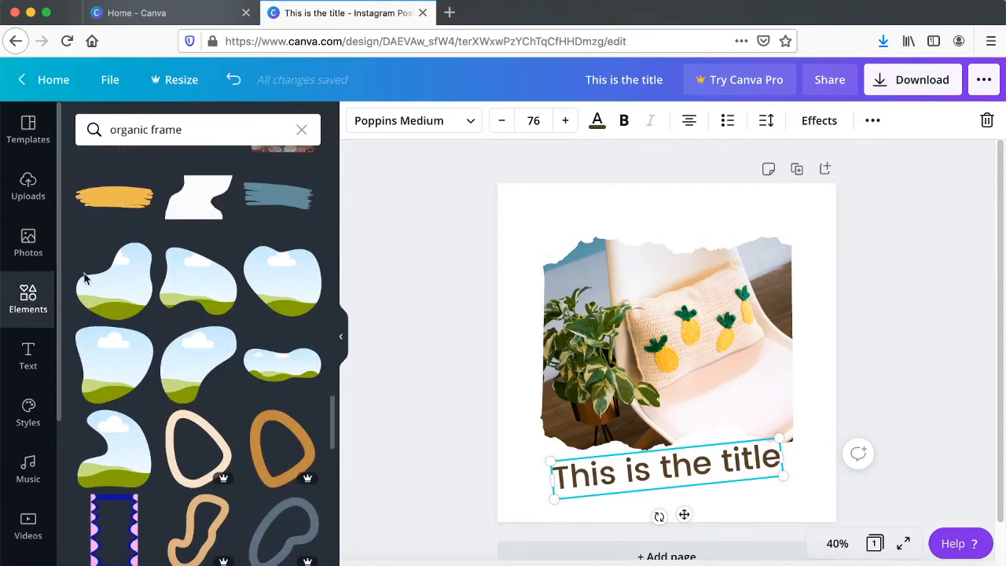
pyautogui.moveTo(332, 411); pyautogui.dragTo(294, 181)
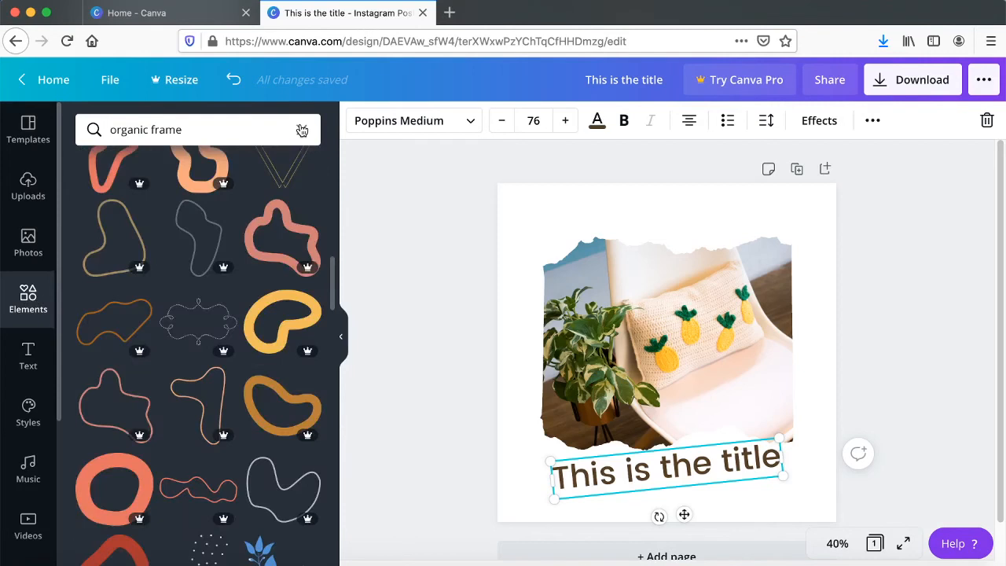
pyautogui.click(302, 130)
pyautogui.scroll(-5, 330, 264)
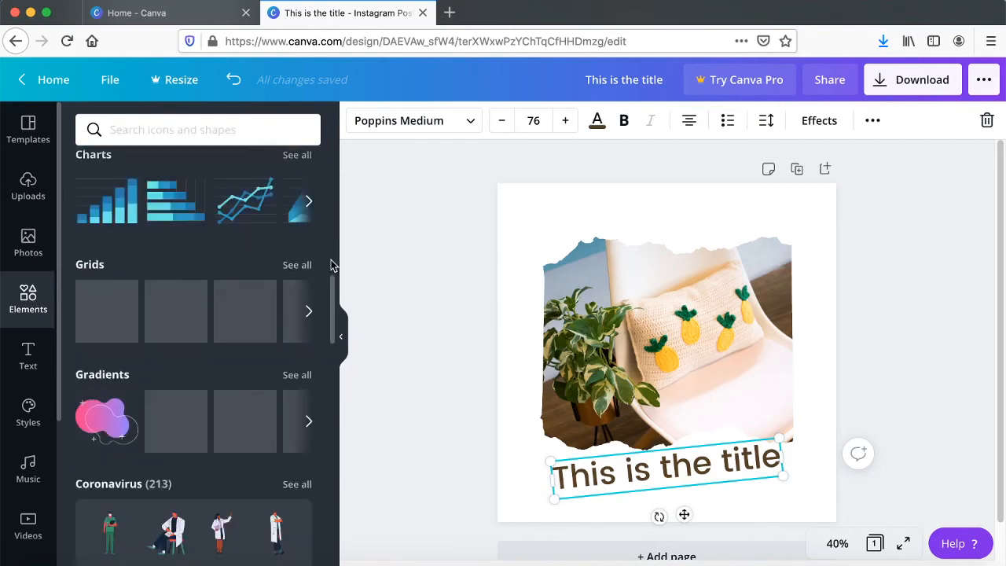
pyautogui.scroll(4, 332, 267)
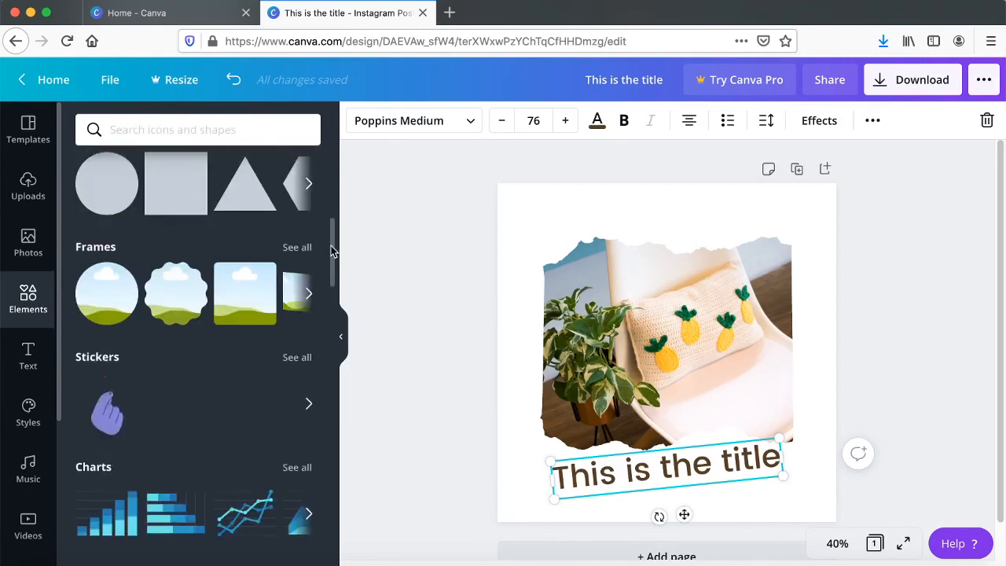
pyautogui.scroll(1, 331, 248)
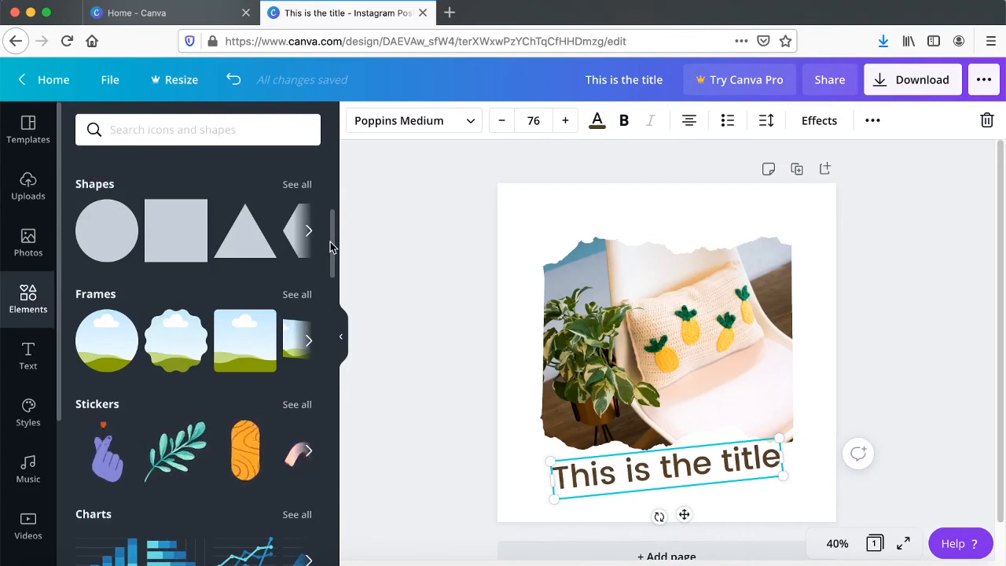
# - Add a square shape and reshape it into a small, narrow horizontal bar above the photo
pyautogui.click(164, 237)
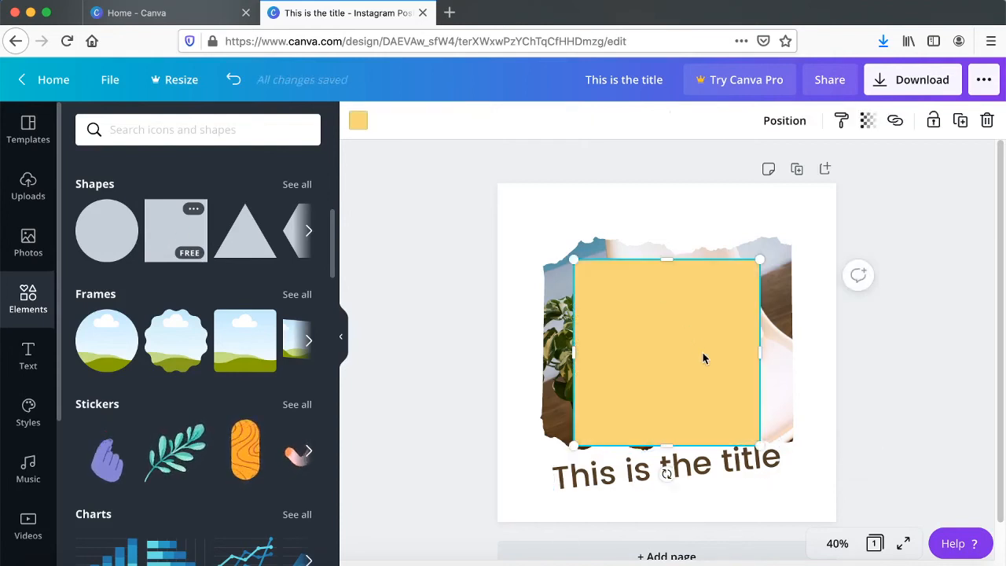
pyautogui.moveTo(700, 353); pyautogui.dragTo(665, 288)
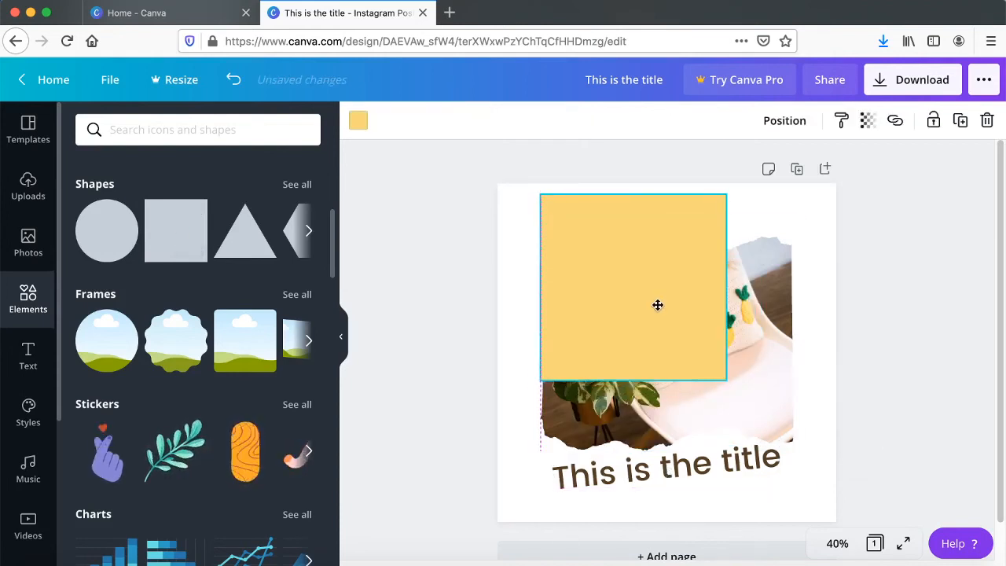
pyautogui.moveTo(634, 380); pyautogui.dragTo(627, 232)
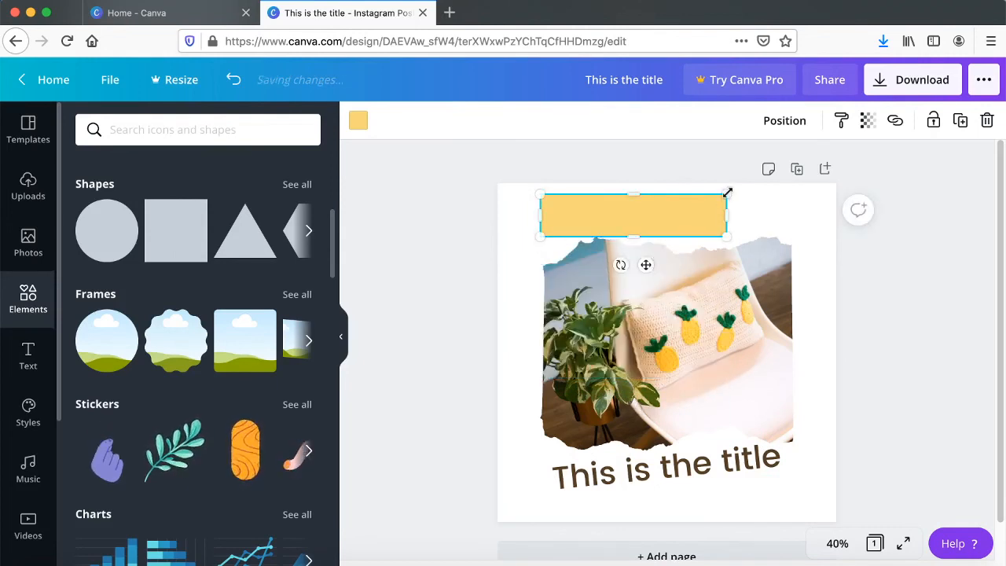
pyautogui.moveTo(724, 197); pyautogui.dragTo(661, 221)
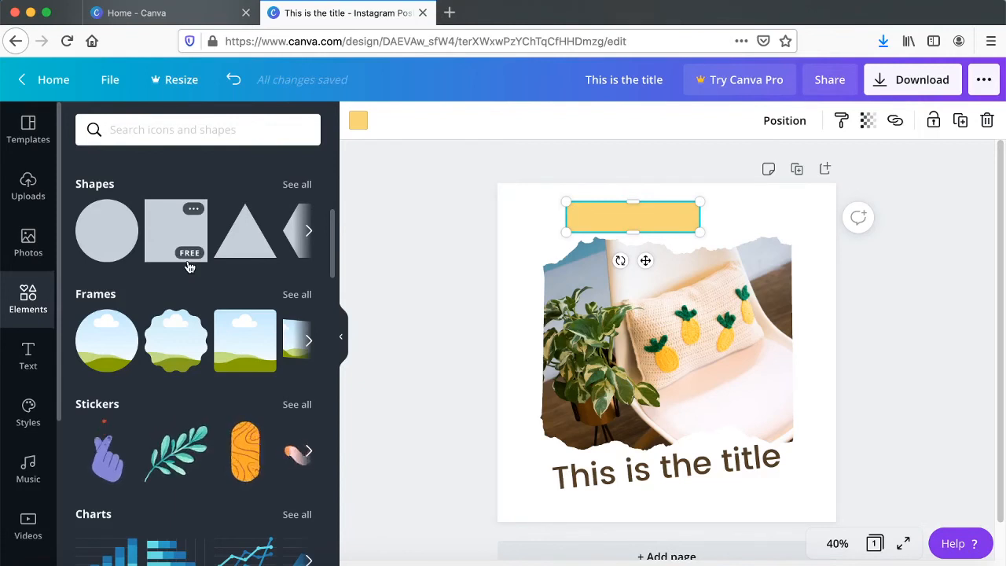
# - Add circle shapes, shrink them to the bar's height and place them on both of its ends to round it off
pyautogui.click(107, 230)
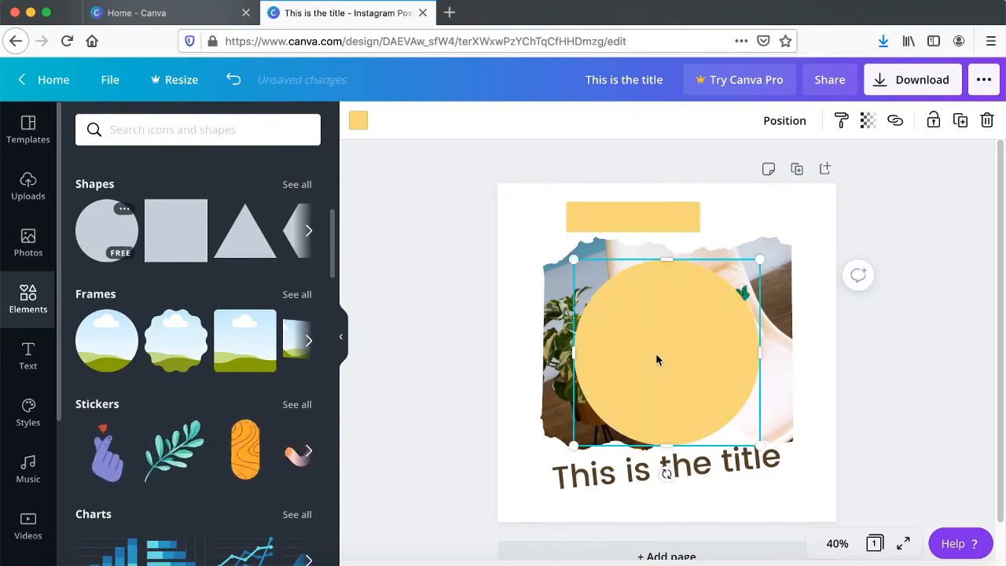
pyautogui.moveTo(657, 360); pyautogui.dragTo(600, 294)
pyautogui.moveTo(701, 393); pyautogui.dragTo(698, 223)
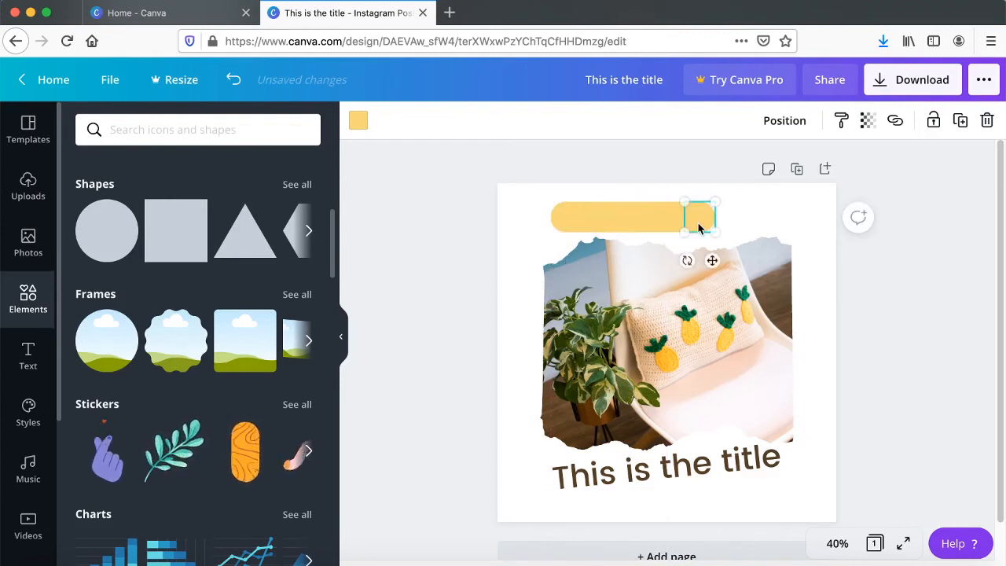
pyautogui.click(752, 210)
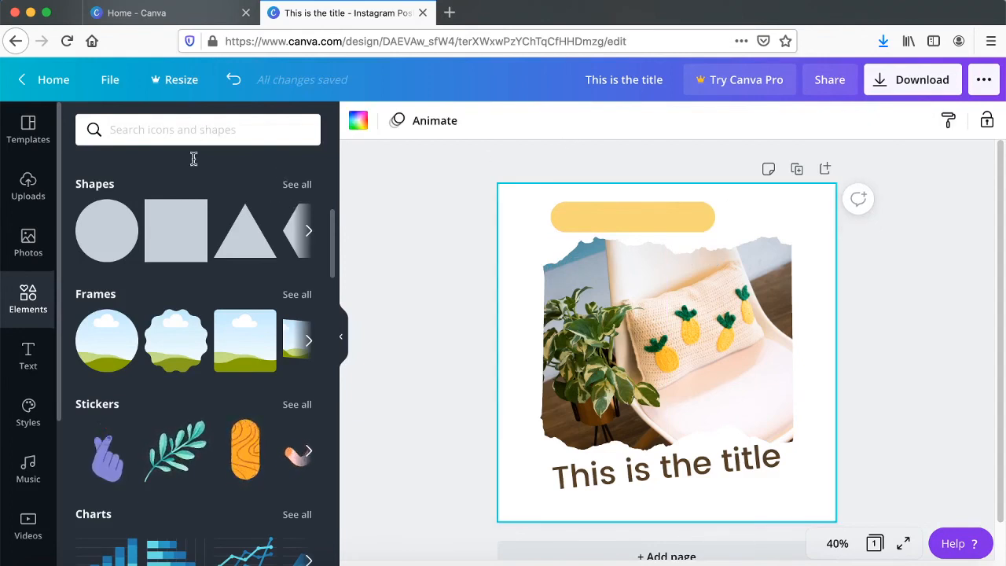
# - Browse the full Shapes collection and search the elements library for "button"
pyautogui.click(297, 186)
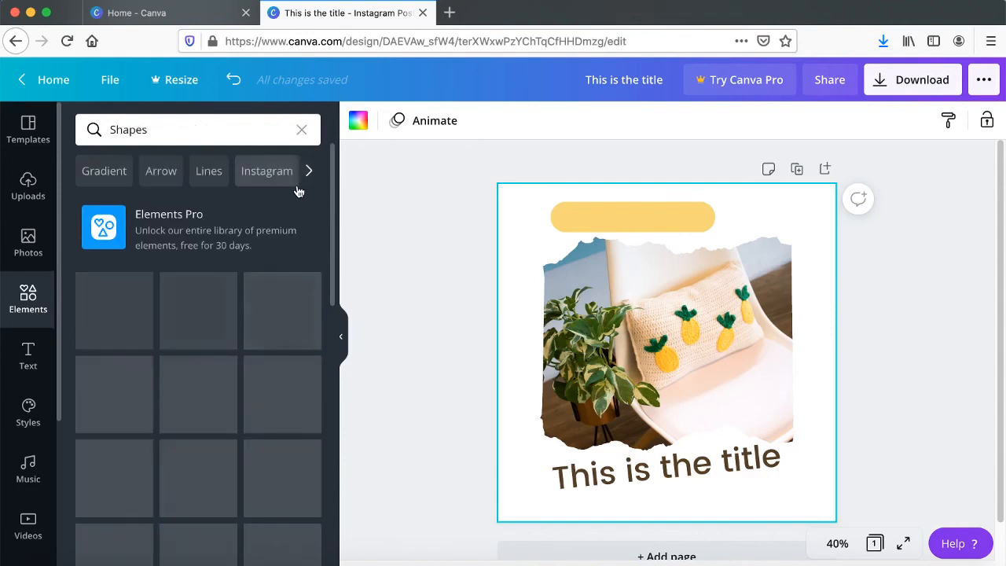
pyautogui.scroll(-1, 333, 237)
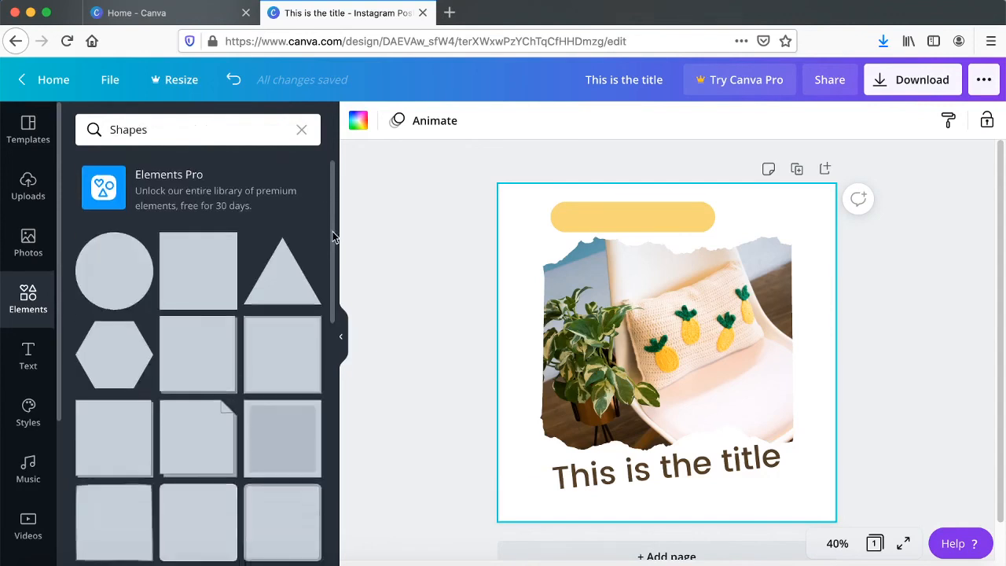
pyautogui.moveTo(333, 238); pyautogui.dragTo(338, 182)
pyautogui.moveTo(166, 129); pyautogui.dragTo(36, 118)
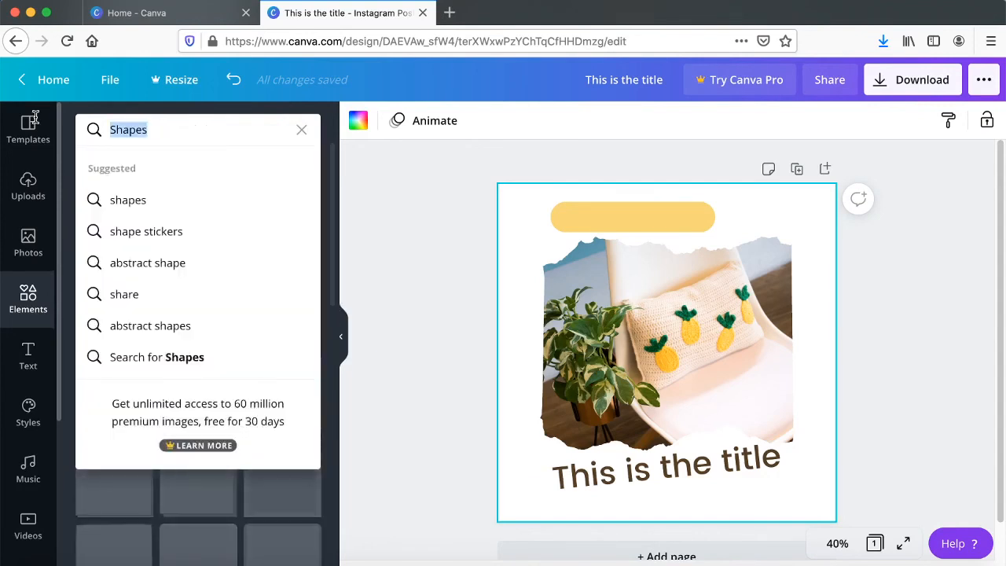
pyautogui.write('button')
pyautogui.press('Return')
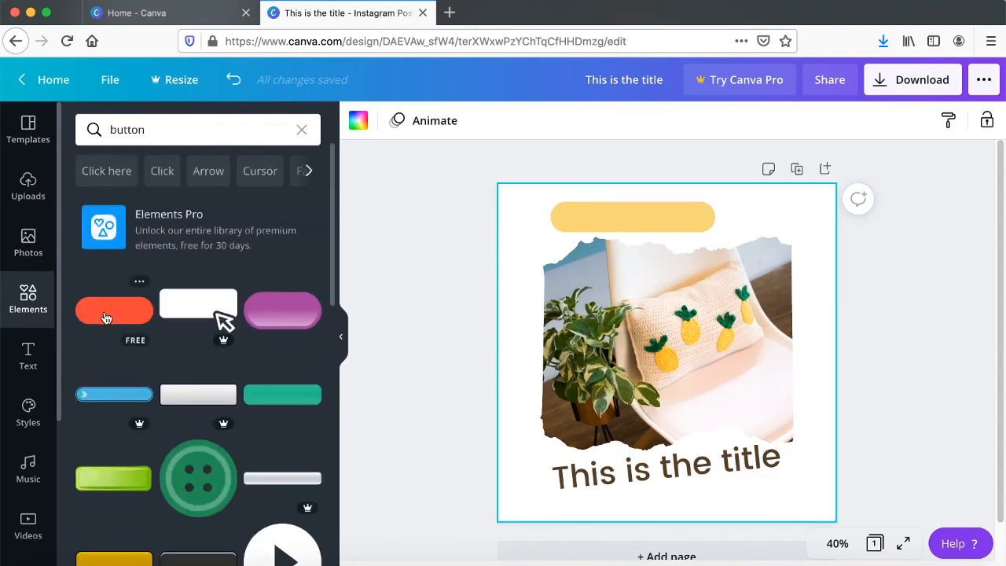
# - Add the free orange-red rounded button, enlarge it proportionally and place it over the photo
pyautogui.click(107, 318)
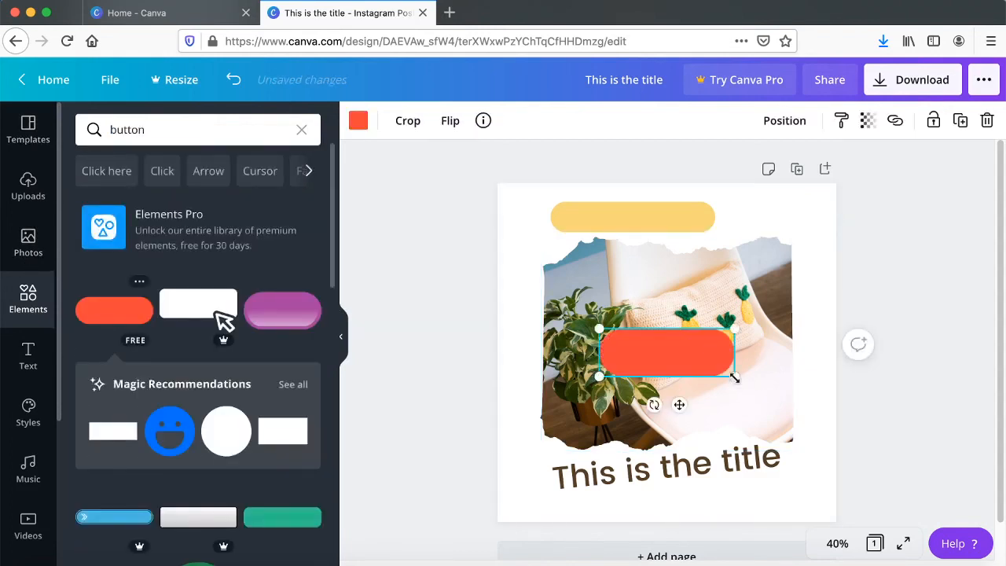
pyautogui.moveTo(734, 378); pyautogui.dragTo(802, 401)
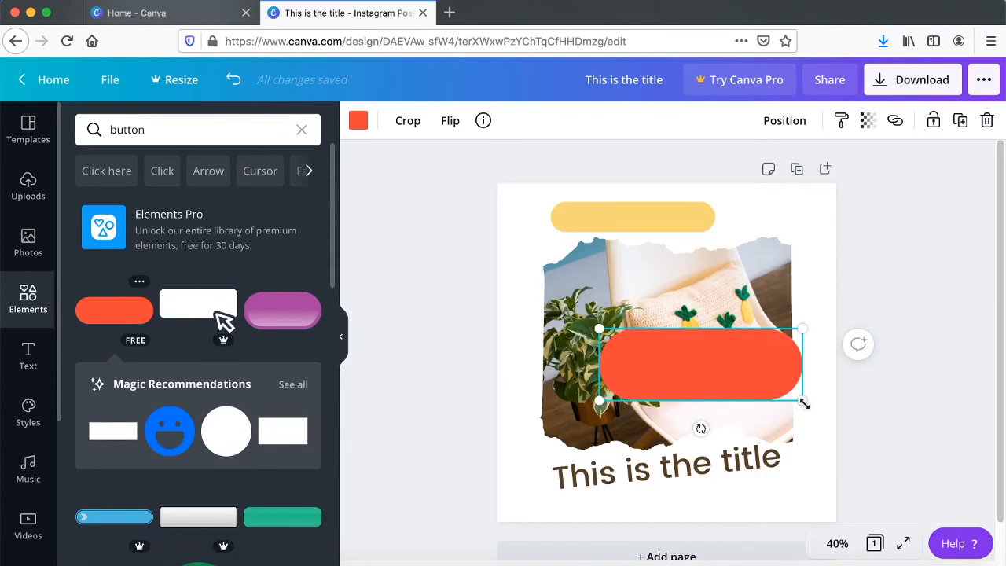
pyautogui.moveTo(805, 382); pyautogui.dragTo(790, 397)
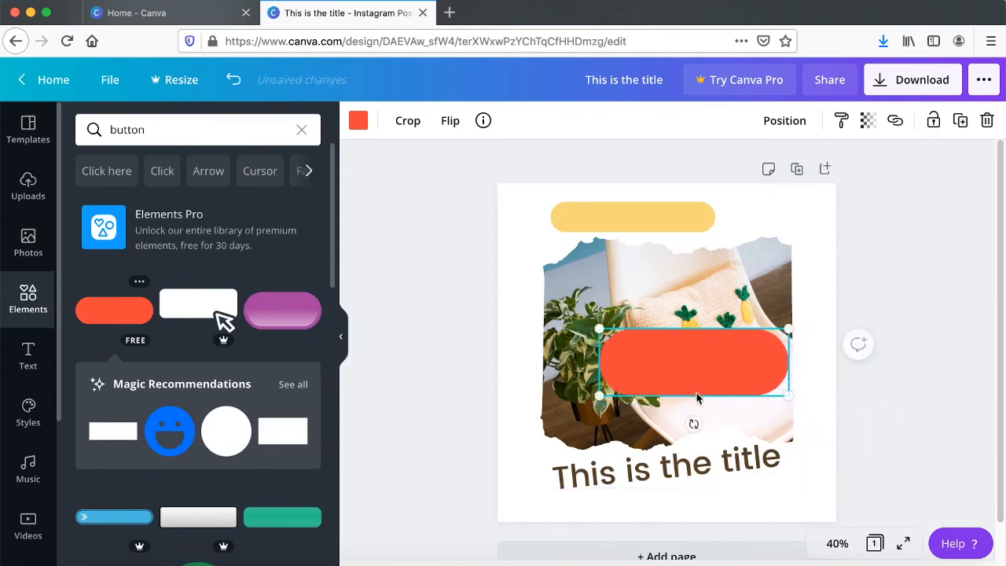
pyautogui.scroll(-1, 691, 405)
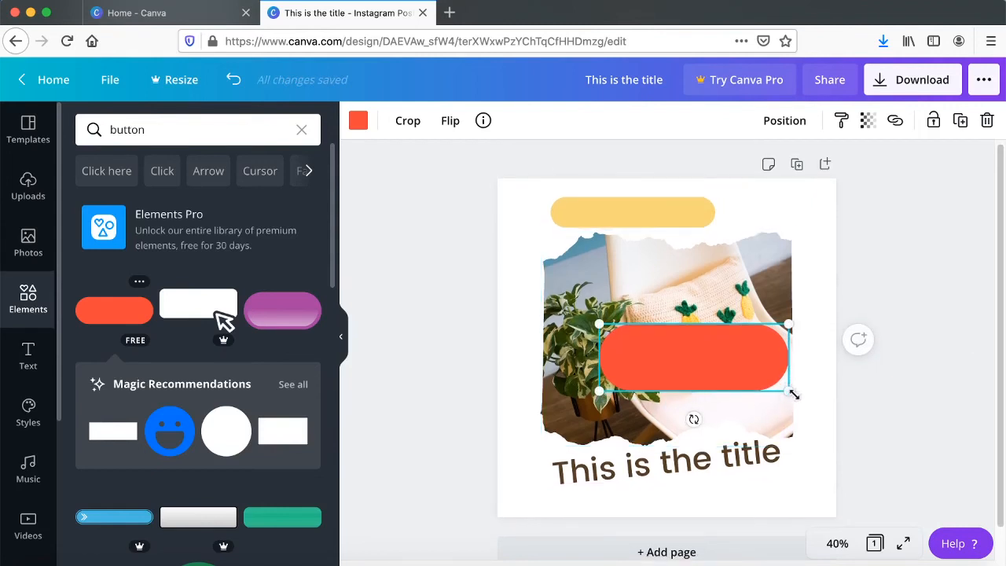
pyautogui.moveTo(790, 389); pyautogui.dragTo(814, 408)
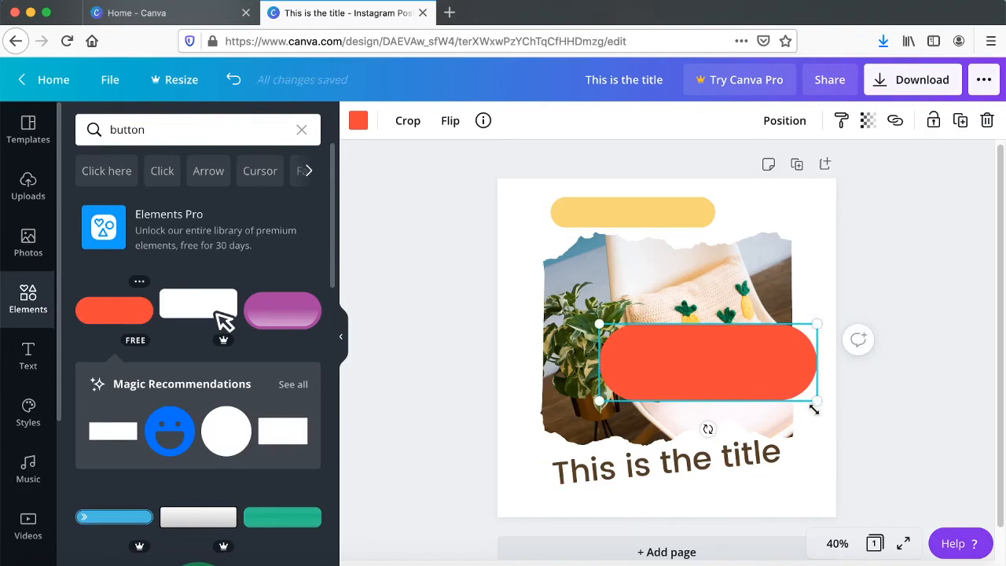
pyautogui.moveTo(771, 363); pyautogui.dragTo(748, 359)
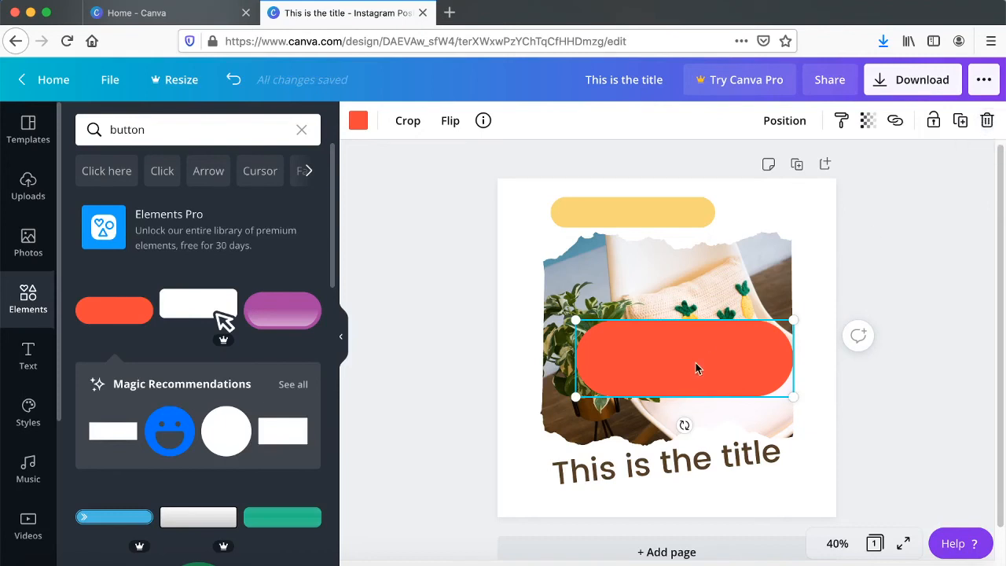
pyautogui.moveTo(696, 362); pyautogui.dragTo(633, 342)
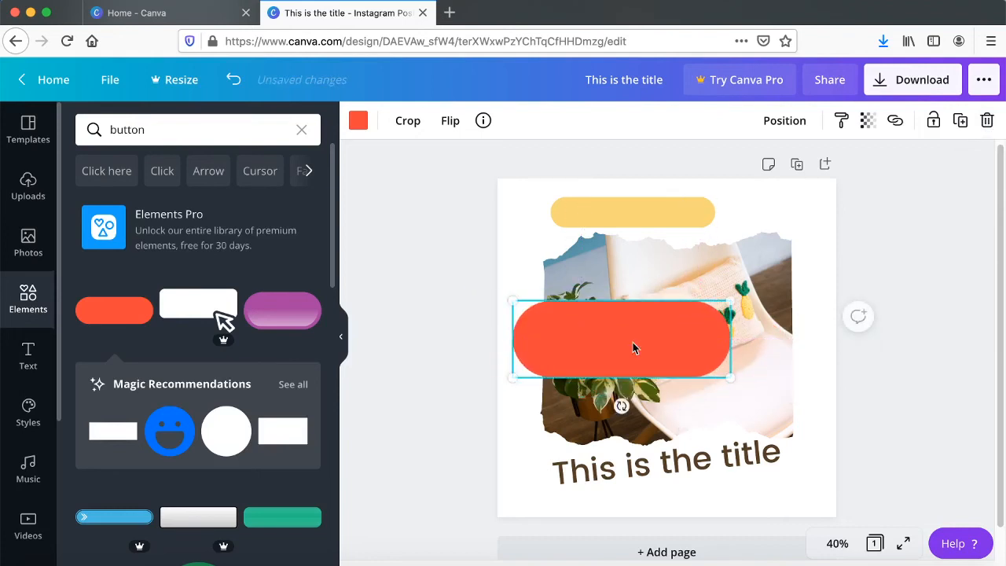
# - Recolor the rounded button with the golden yellow from the photo colors and delete it from the design
pyautogui.click(359, 125)
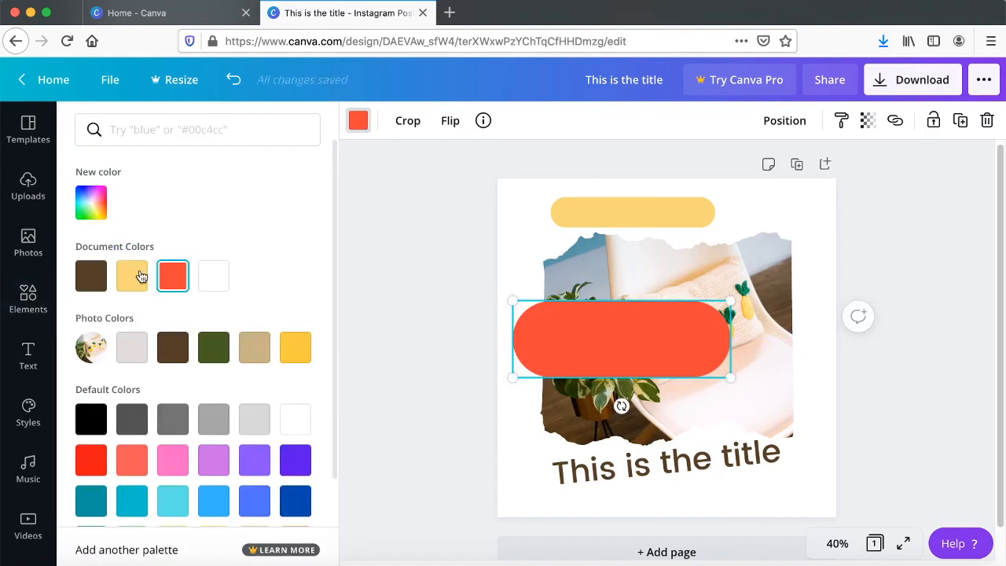
pyautogui.click(132, 275)
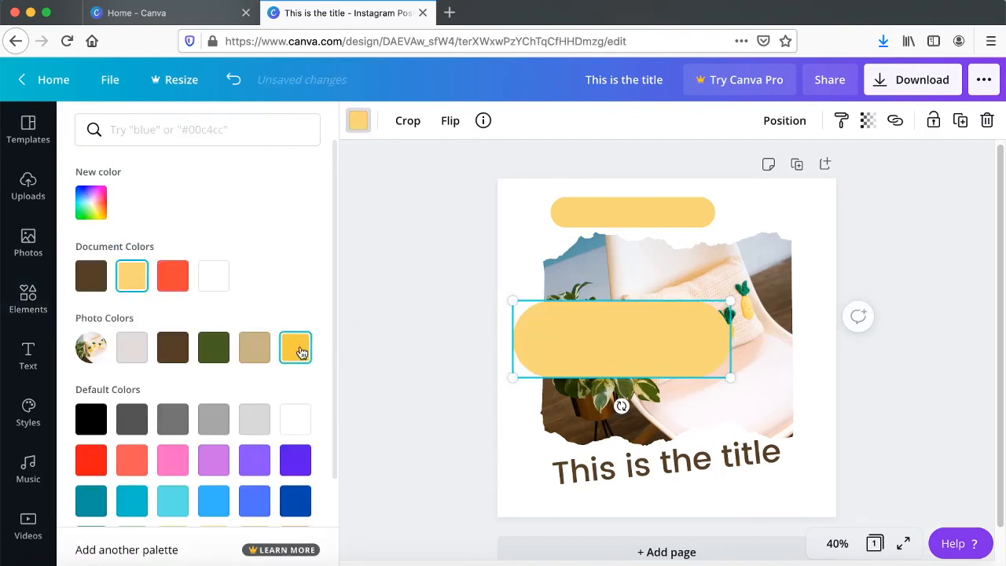
pyautogui.click(296, 347)
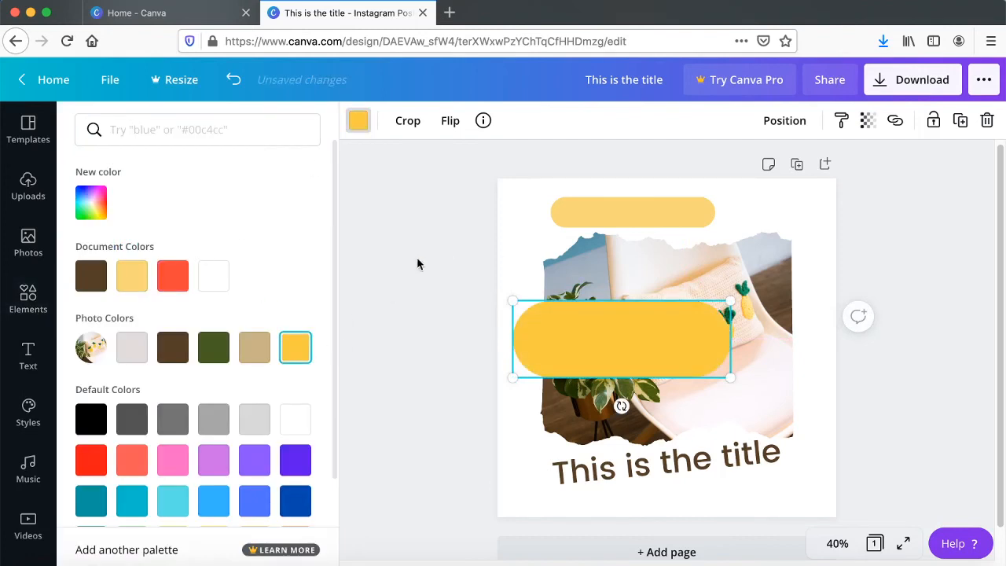
pyautogui.press('Escape')
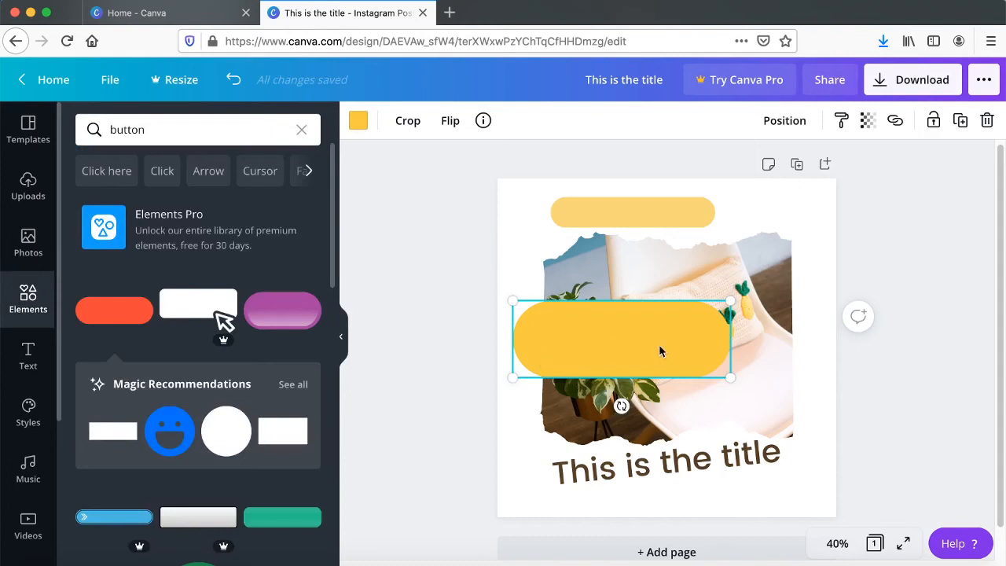
pyautogui.moveTo(718, 328); pyautogui.dragTo(782, 341)
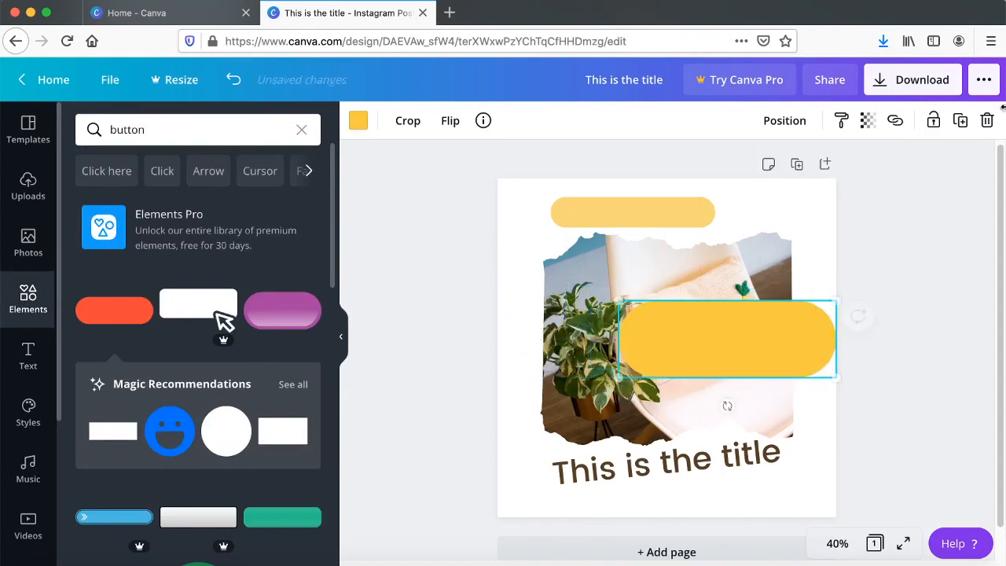
pyautogui.click(988, 121)
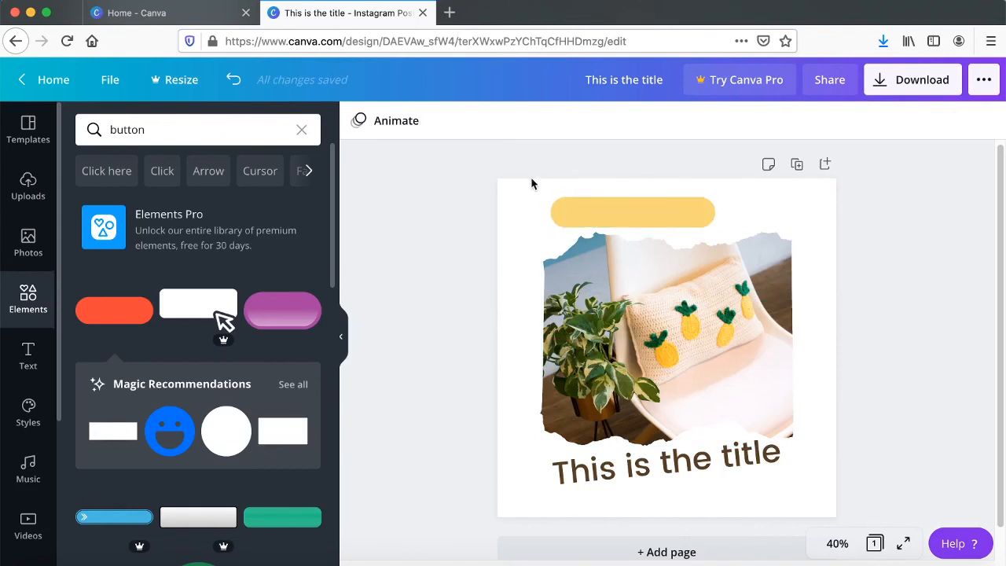
# - Group the yellow bar's pieces and swap the bar with the heading, placing the heading above the photo and the bar centered below it
pyautogui.moveTo(530, 178); pyautogui.dragTo(733, 225)
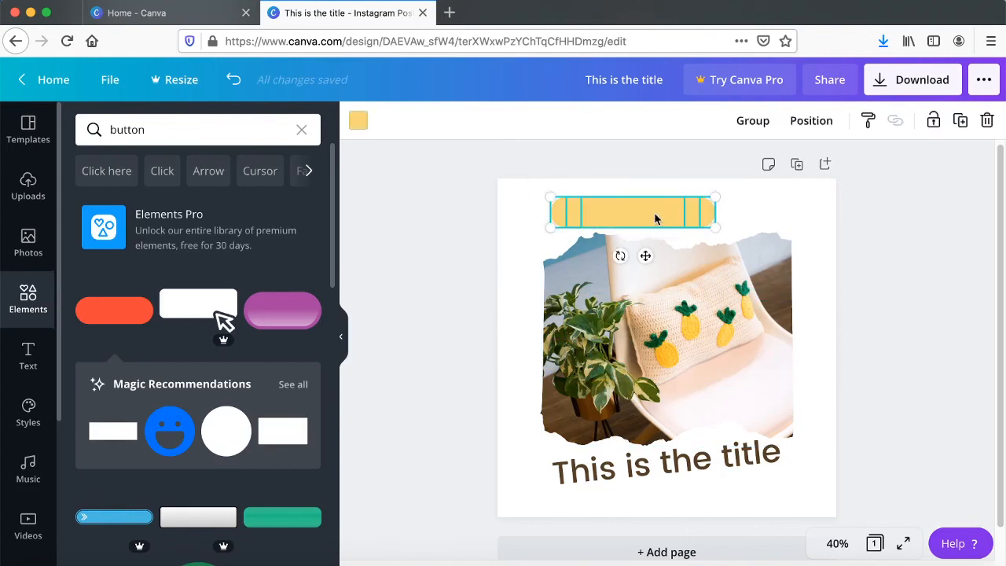
pyautogui.click(752, 121)
pyautogui.moveTo(658, 216); pyautogui.dragTo(665, 270)
pyautogui.click(648, 469)
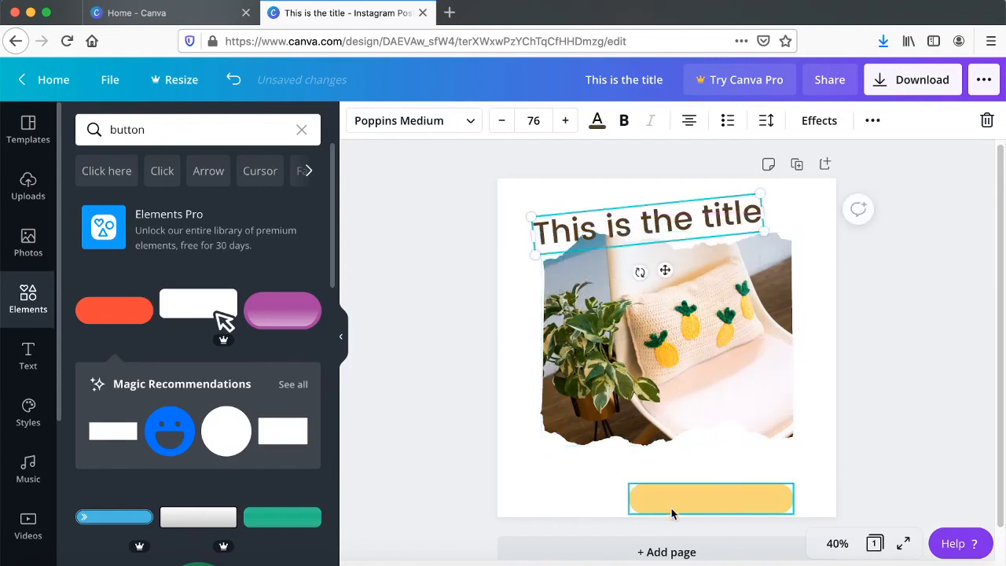
pyautogui.moveTo(710, 503); pyautogui.dragTo(666, 472)
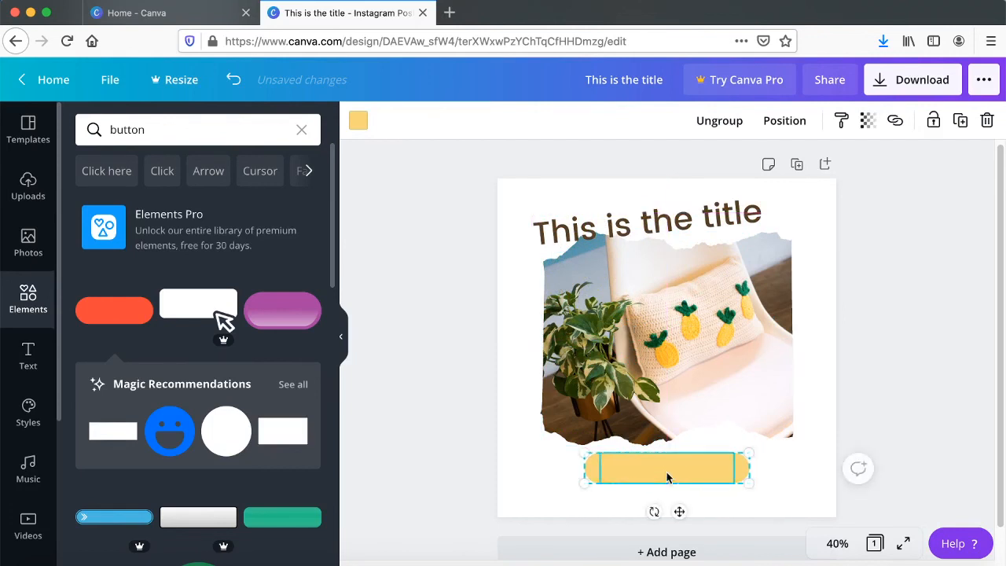
pyautogui.click(897, 429)
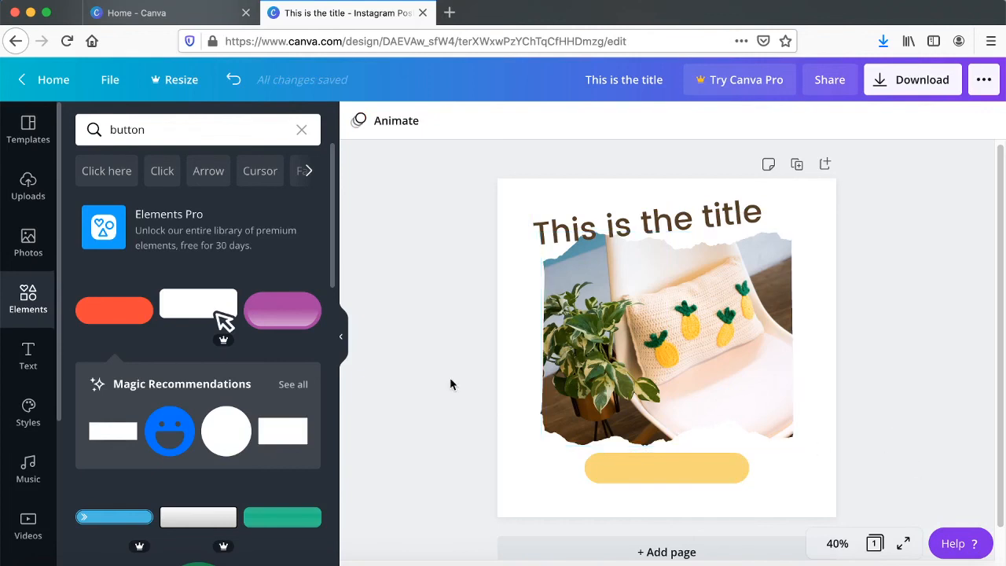
pyautogui.scroll(-1, 333, 236)
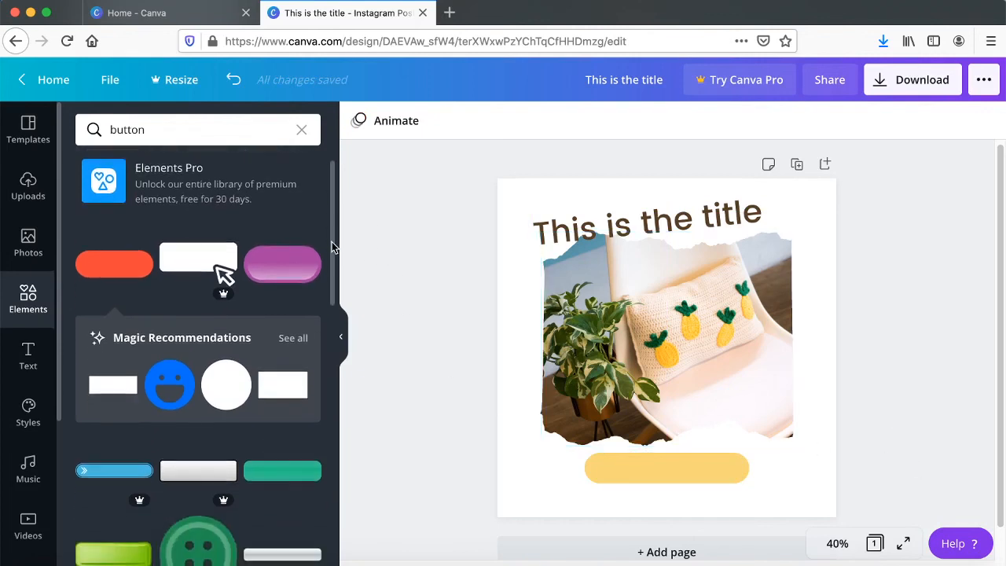
pyautogui.scroll(1, 333, 245)
pyautogui.moveTo(334, 230); pyautogui.dragTo(333, 267)
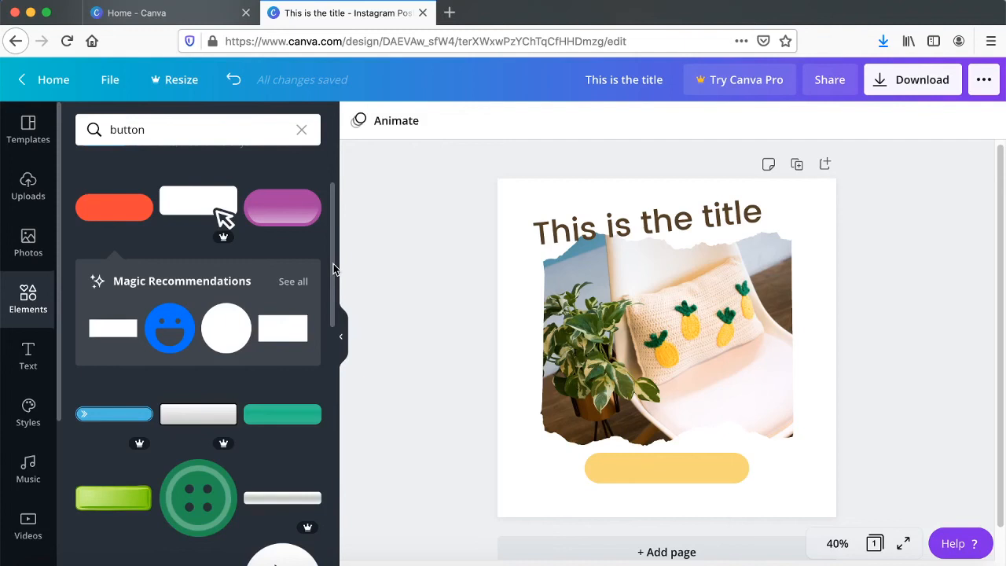
pyautogui.scroll(3, 332, 249)
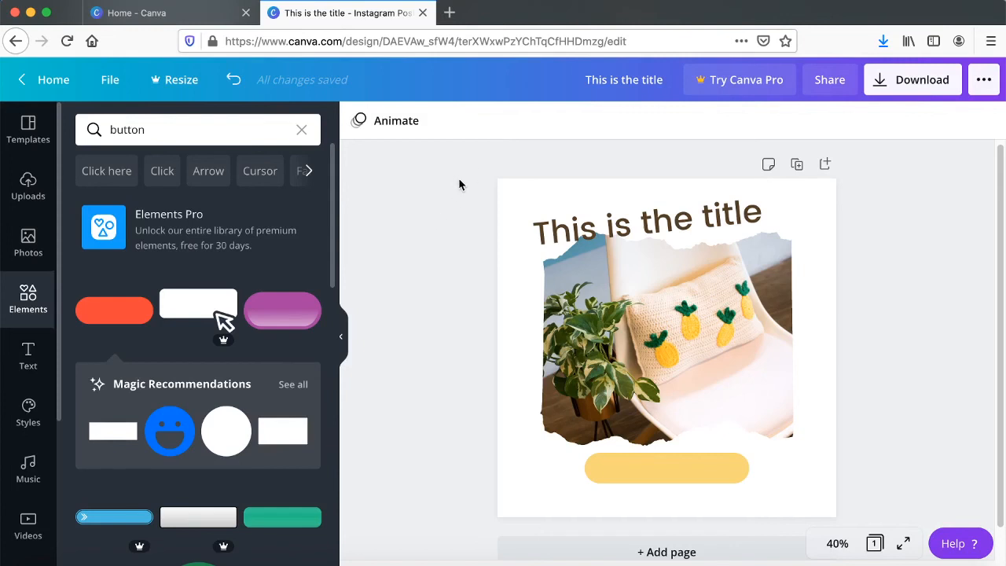
# - Nudge the heading slightly down so it overlaps the photo's upper edge
pyautogui.click(681, 225)
pyautogui.moveTo(681, 226); pyautogui.dragTo(683, 227)
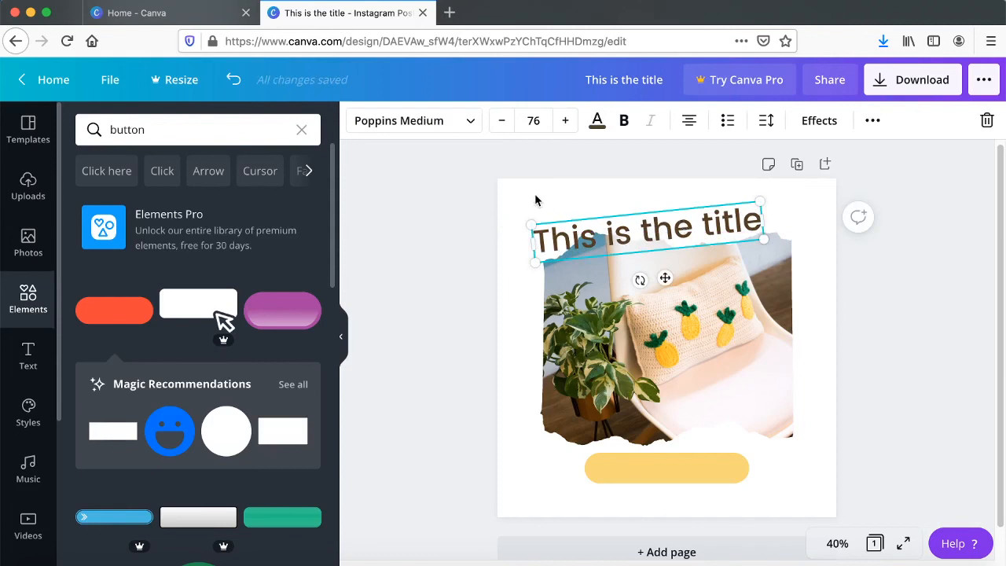
# - Apply the Rise animation to the whole page
pyautogui.click(510, 204)
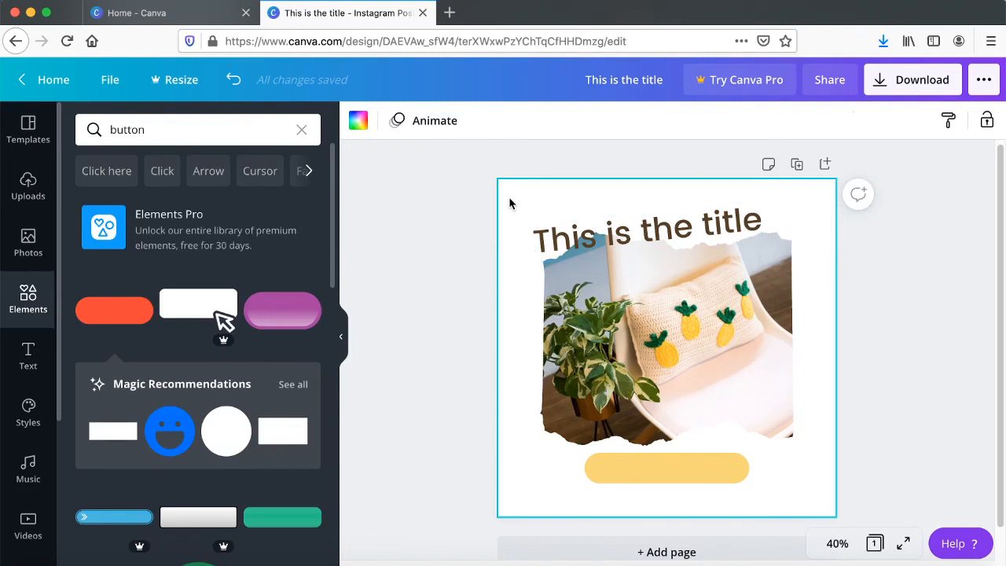
pyautogui.click(428, 126)
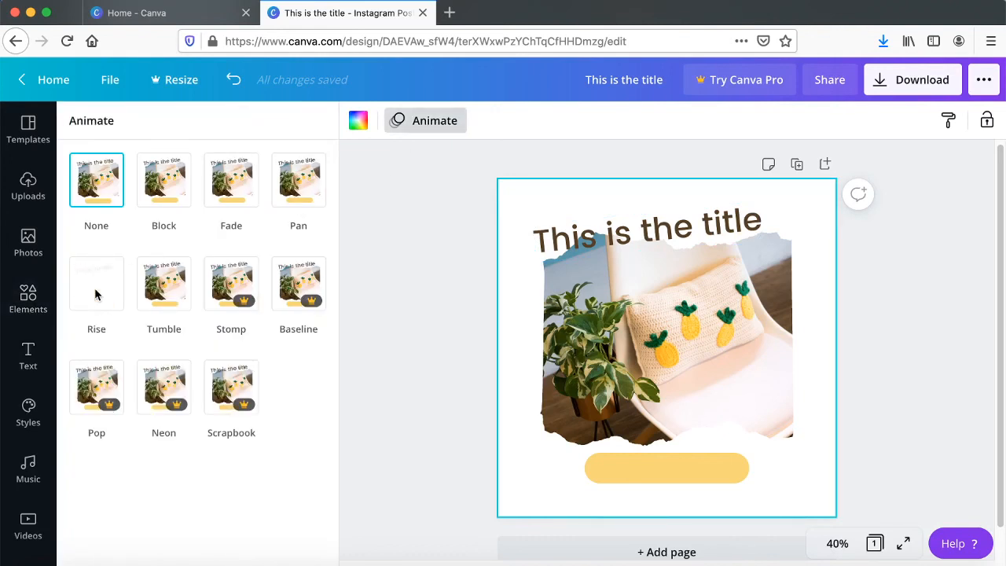
pyautogui.click(96, 294)
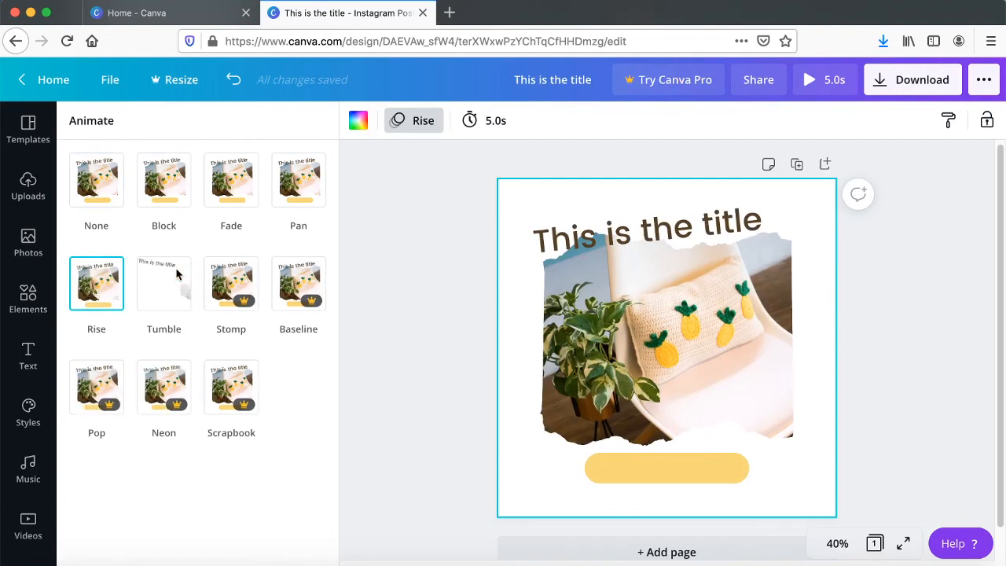
# - Remove the Rise effect by setting the page animation to None
pyautogui.click(92, 173)
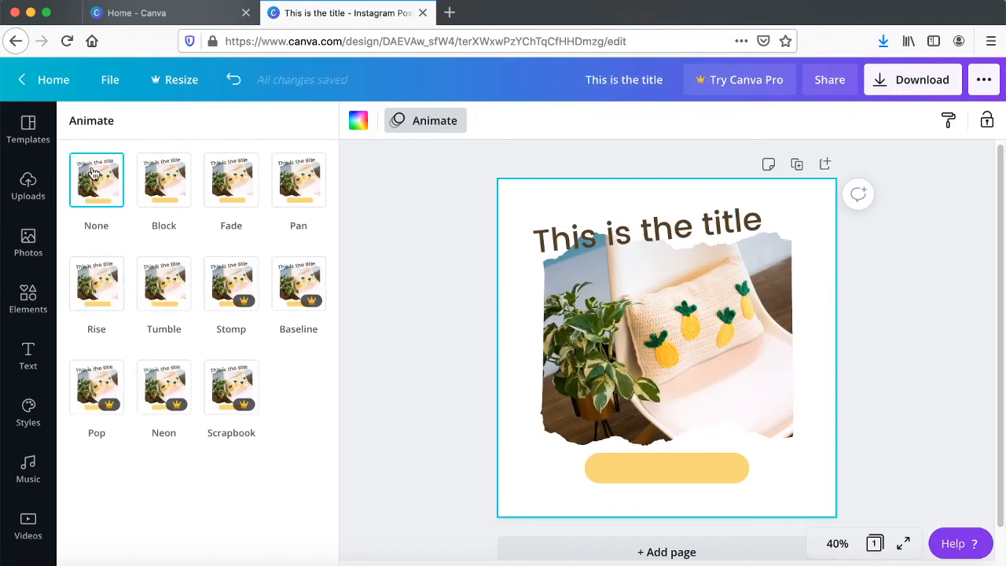
pyautogui.click(397, 257)
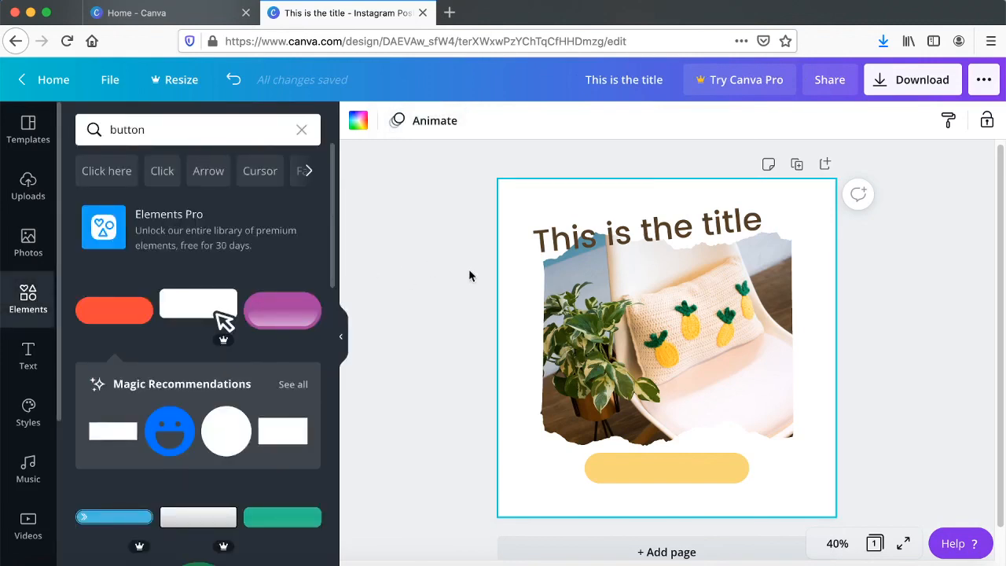
# - Examine the editing options offered for the heading, the photo and the yellow bar, and the page animation choices
pyautogui.click(617, 242)
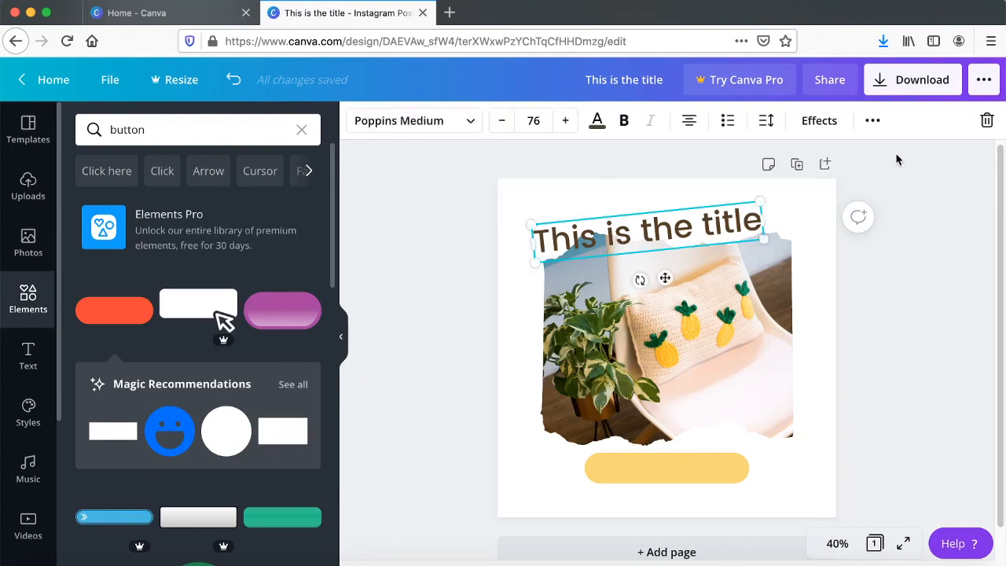
pyautogui.click(572, 338)
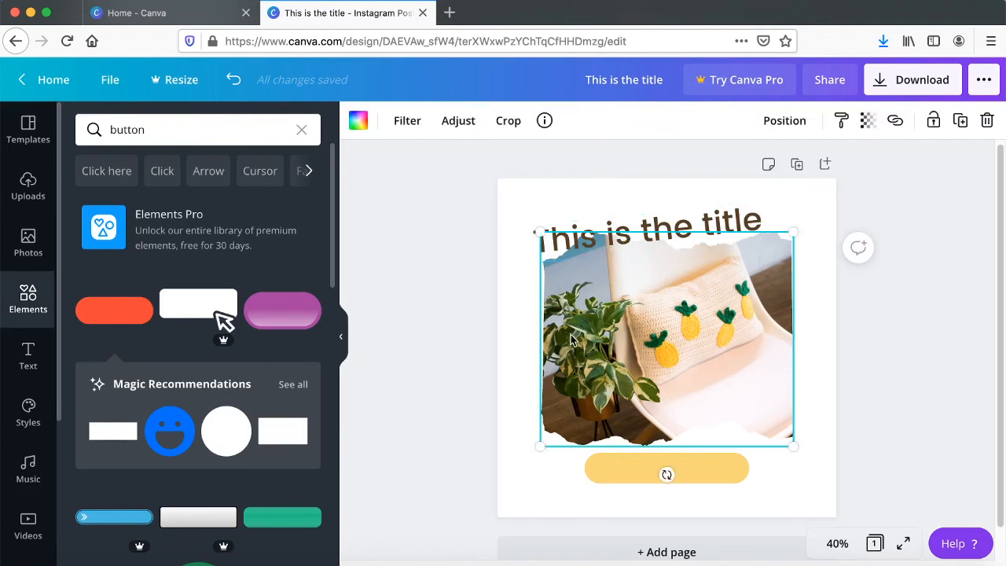
pyautogui.click(627, 476)
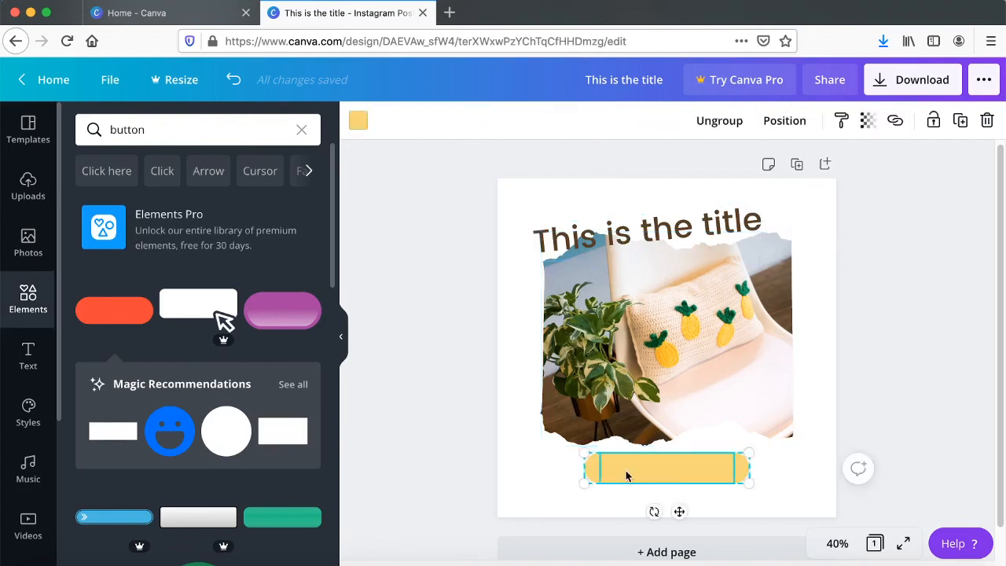
pyautogui.click(444, 408)
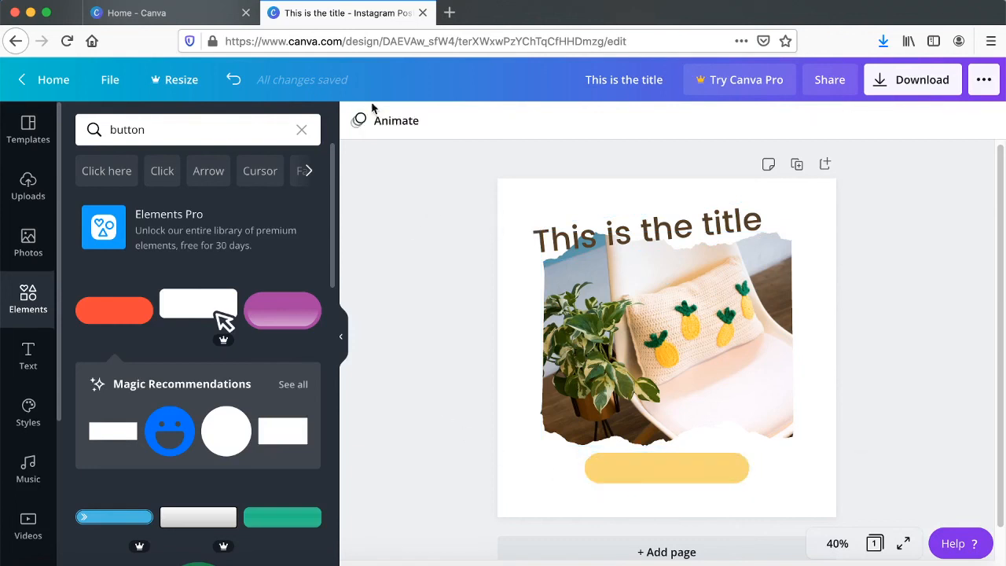
pyautogui.click(391, 124)
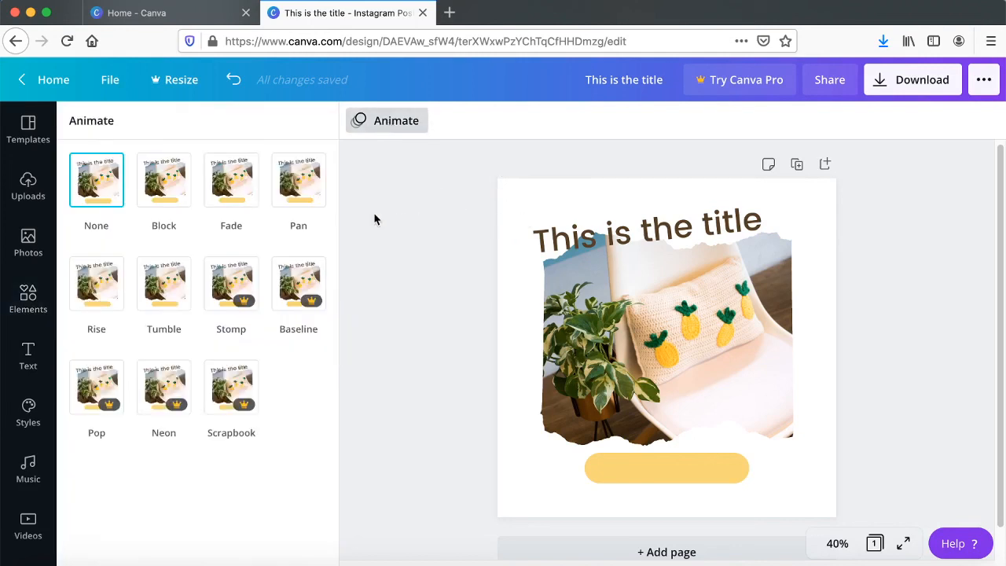
pyautogui.click(444, 191)
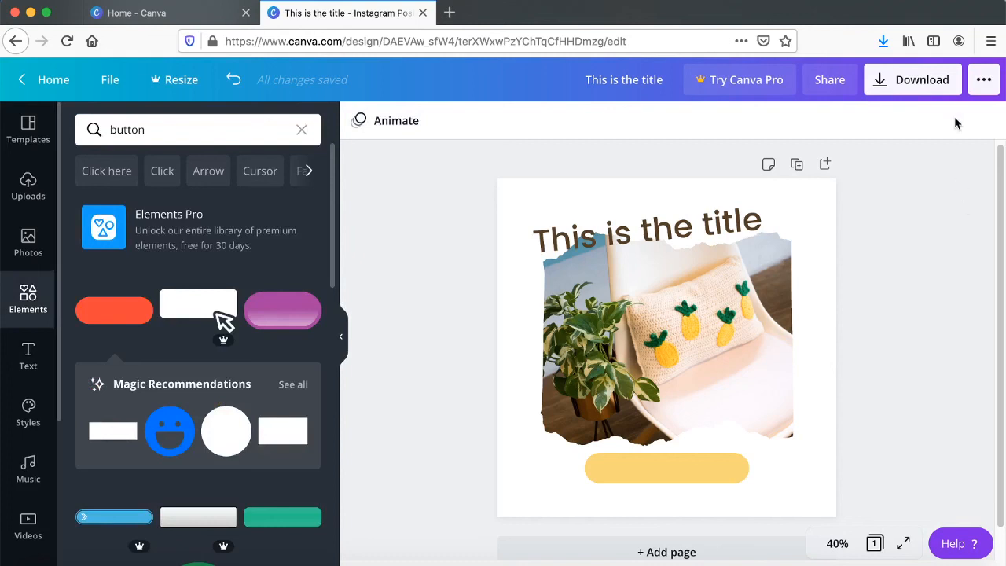
# - Look through the file types available for downloading the design, from PNG to GIF, without downloading it
pyautogui.click(914, 82)
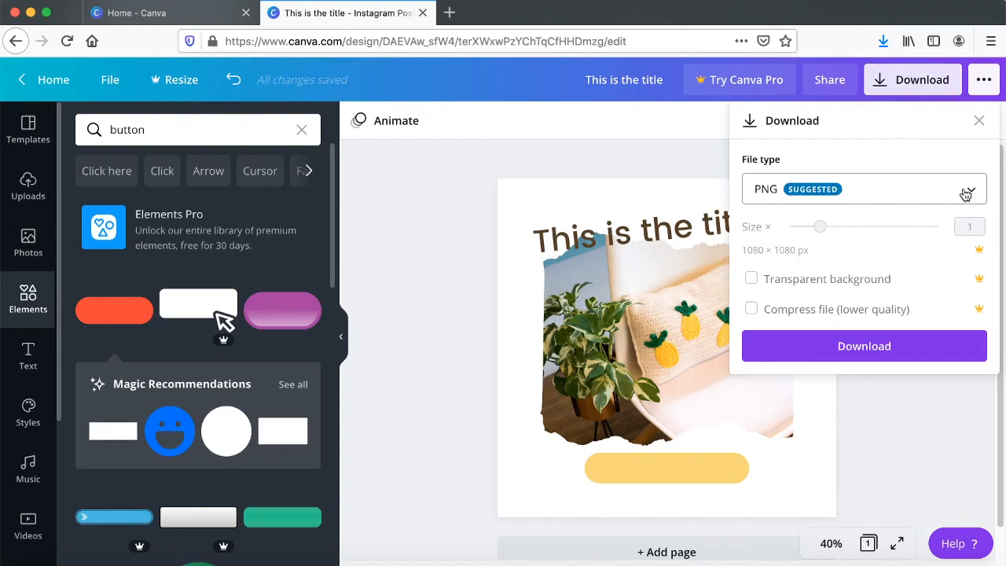
pyautogui.click(966, 195)
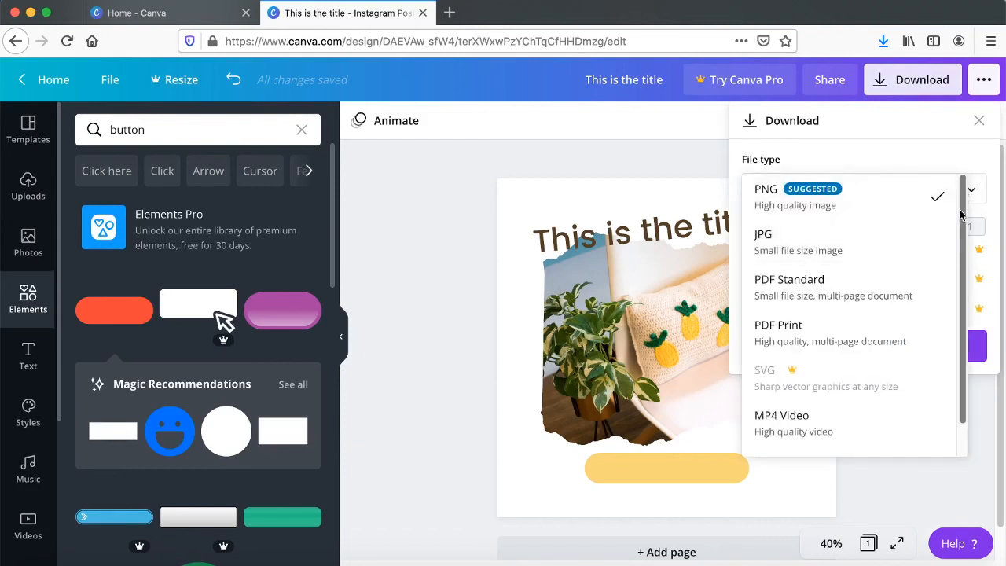
pyautogui.moveTo(961, 215); pyautogui.dragTo(959, 259)
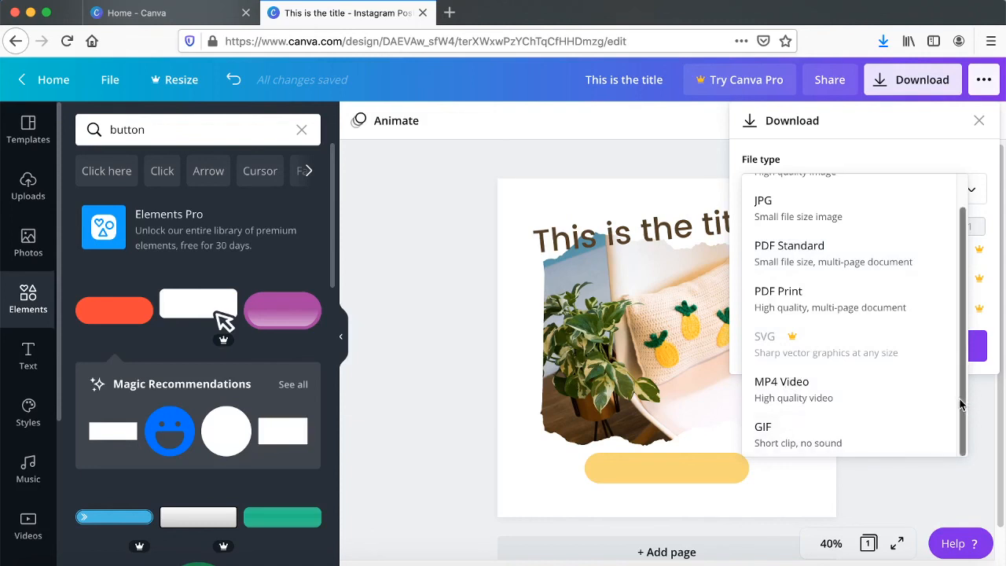
pyautogui.moveTo(960, 398); pyautogui.dragTo(955, 265)
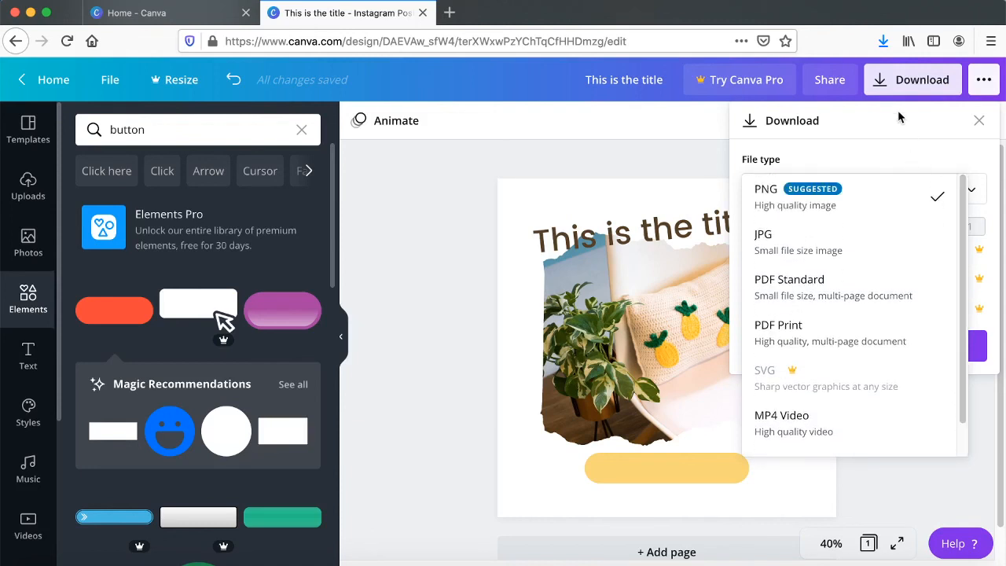
pyautogui.click(686, 137)
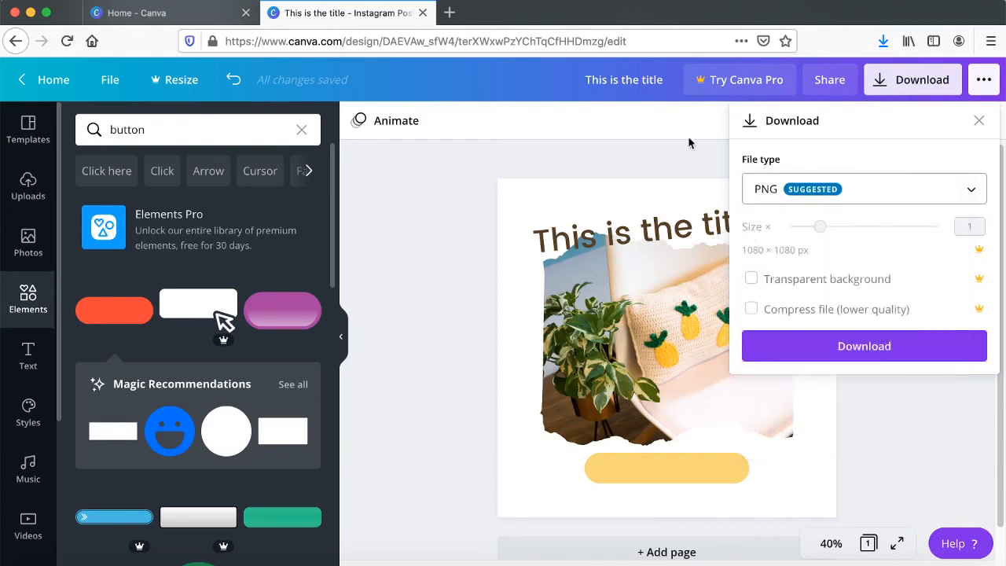
pyautogui.click(979, 120)
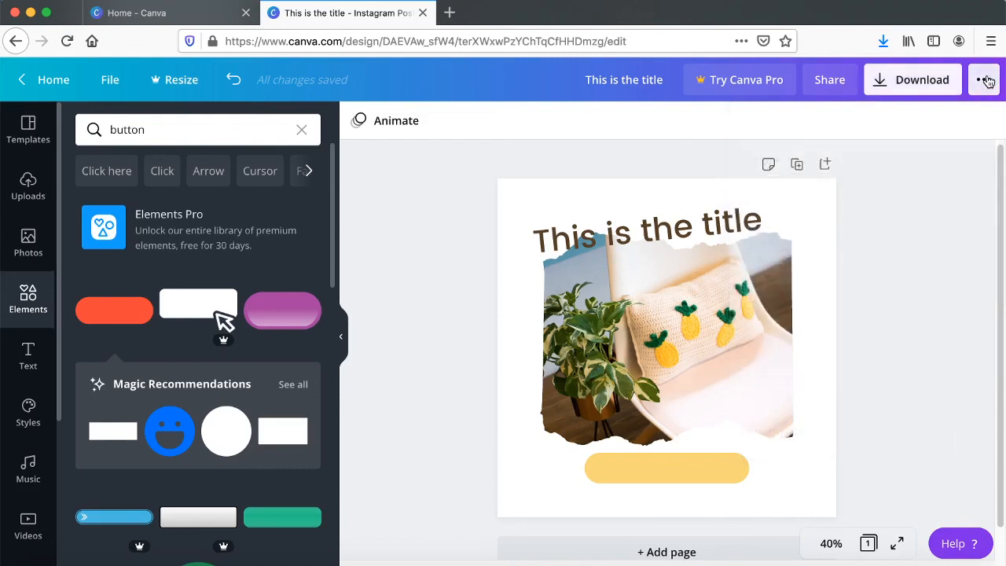
# - Look through the publishing and sharing destinations available for the design
pyautogui.click(986, 80)
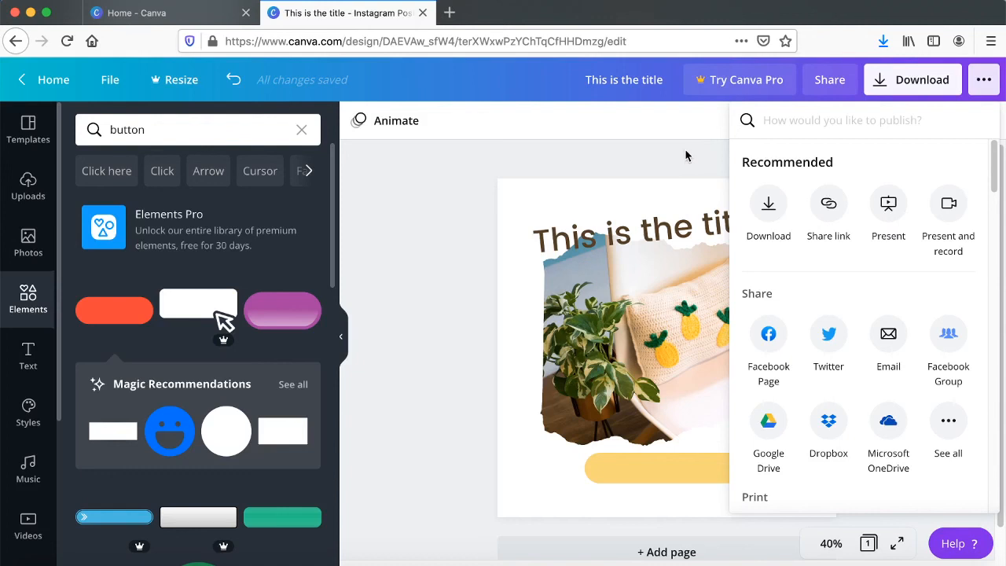
pyautogui.moveTo(994, 151)
pyautogui.mouseDown()
pyautogui.moveTo(996, 167)
pyautogui.moveTo(996, 141)
pyautogui.mouseUp()
pyautogui.scroll(-1, 995, 170)
pyautogui.moveTo(995, 169); pyautogui.dragTo(998, 142)
pyautogui.click(617, 156)
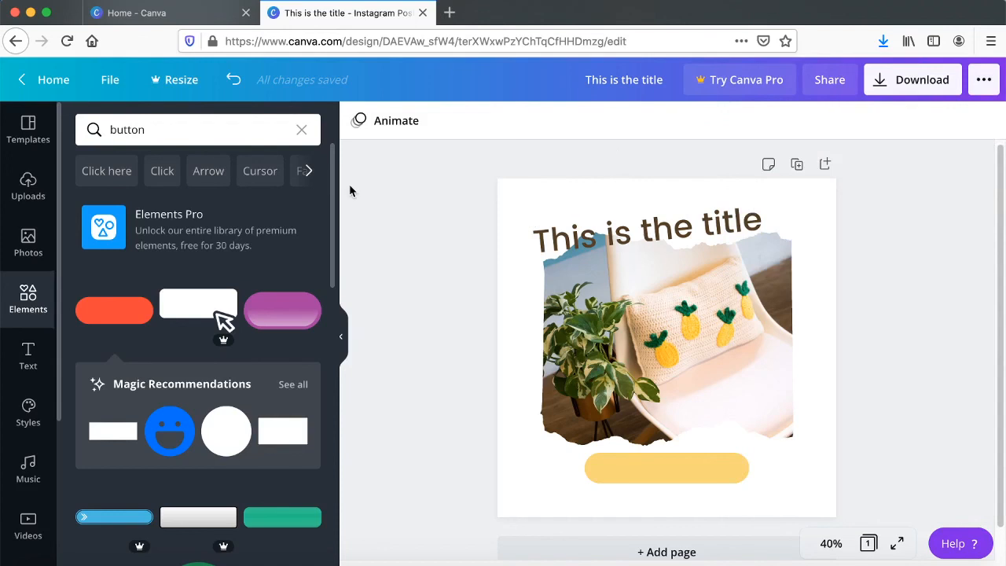
# - Examine the file commands for the design, such as rulers, saving, copying and downloading
pyautogui.click(110, 79)
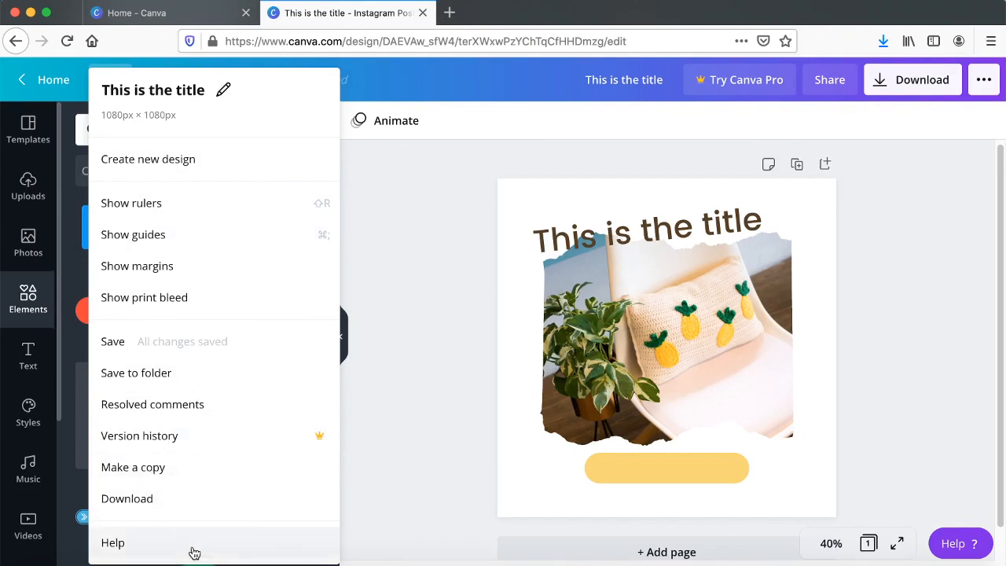
pyautogui.click(456, 432)
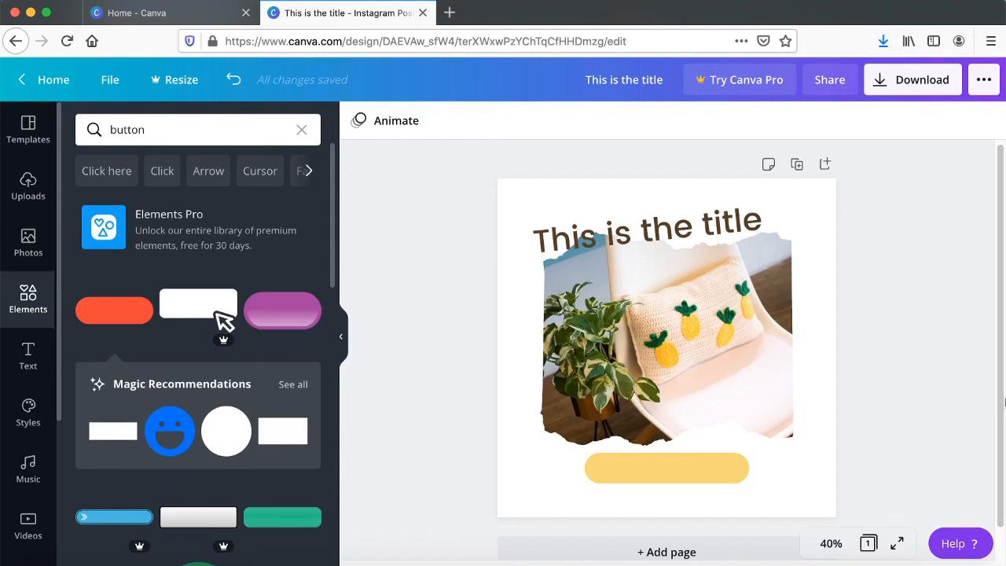
pyautogui.moveTo(1005, 403); pyautogui.dragTo(1004, 436)
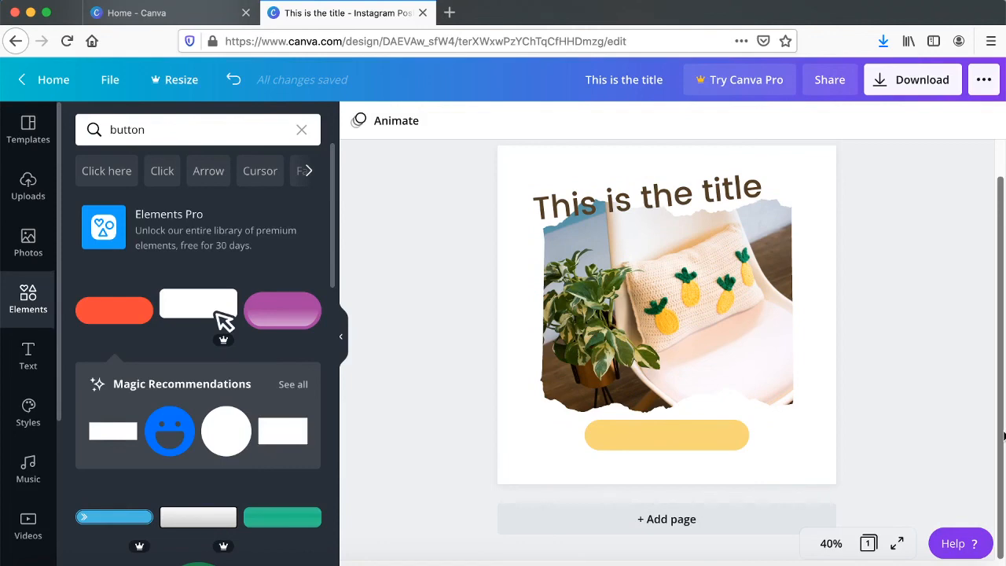